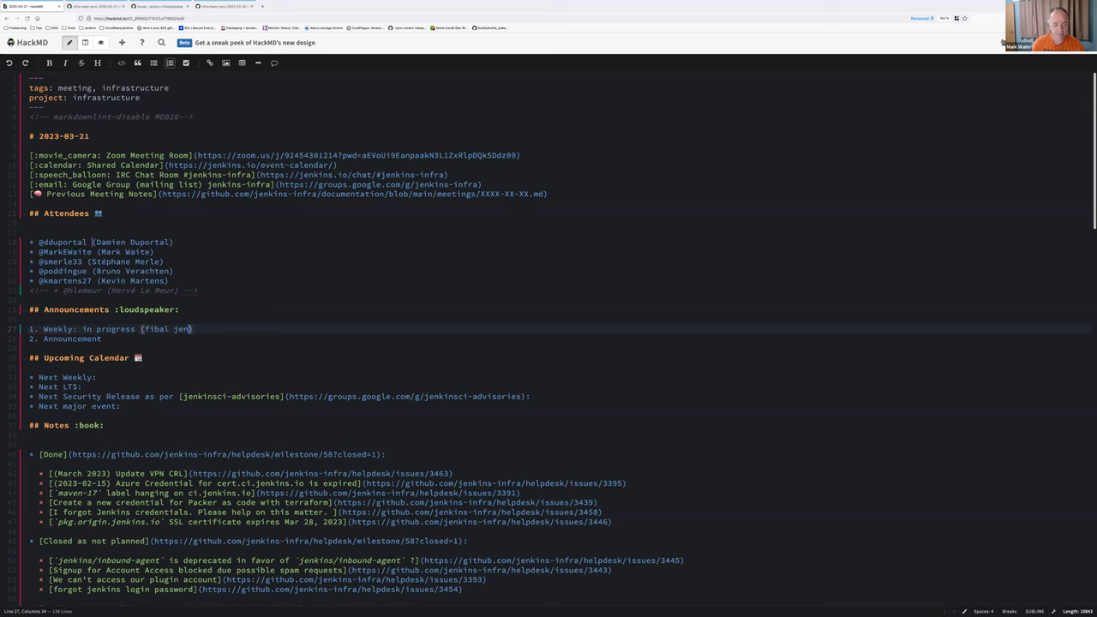
Step: Correct the misspelled word "fibal" to "final" in the parenthesised remark of the weekly announcement
key("Left")
key("Left")
key("Left")
key("Left")
key("Left")
key("Left")
key("Left")
key("Left")
key("Left")
key("Left")
key("BackSpace")
type("n")
key("Right")
key("Right")
key("Right")
key("Right")
key("Right")
key("Right")
key("Right")
key("Right")
key("Right")
key("Right")
Step: Complete the weekly announcement's remark as "final jenkins.io update delayed due to security advisory, should be good in next hours"
type(".io")
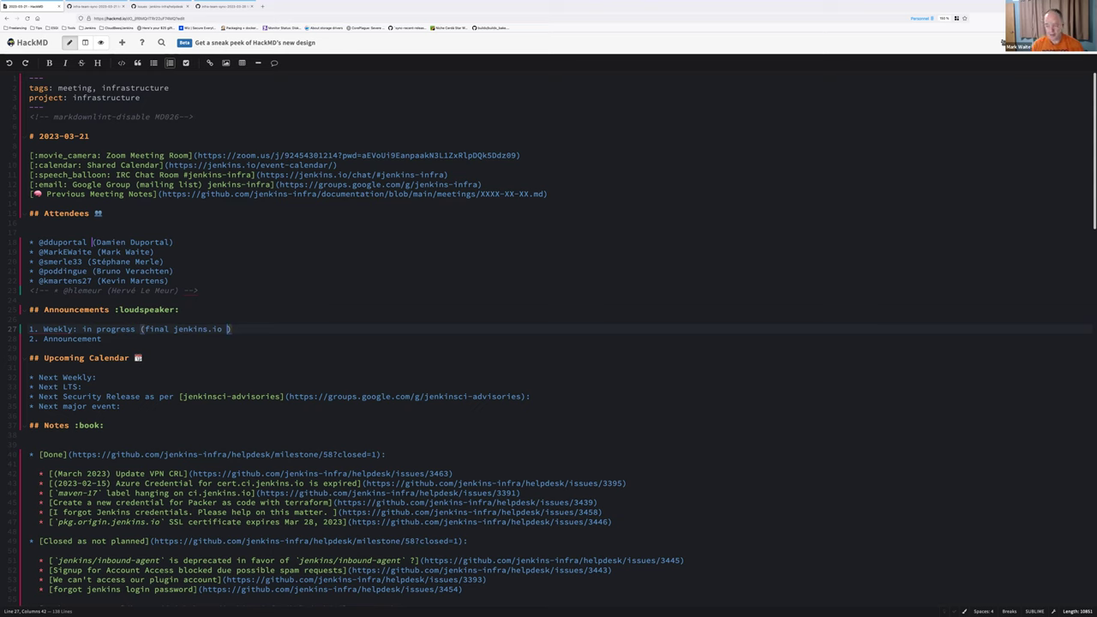
type(" update delayed due")
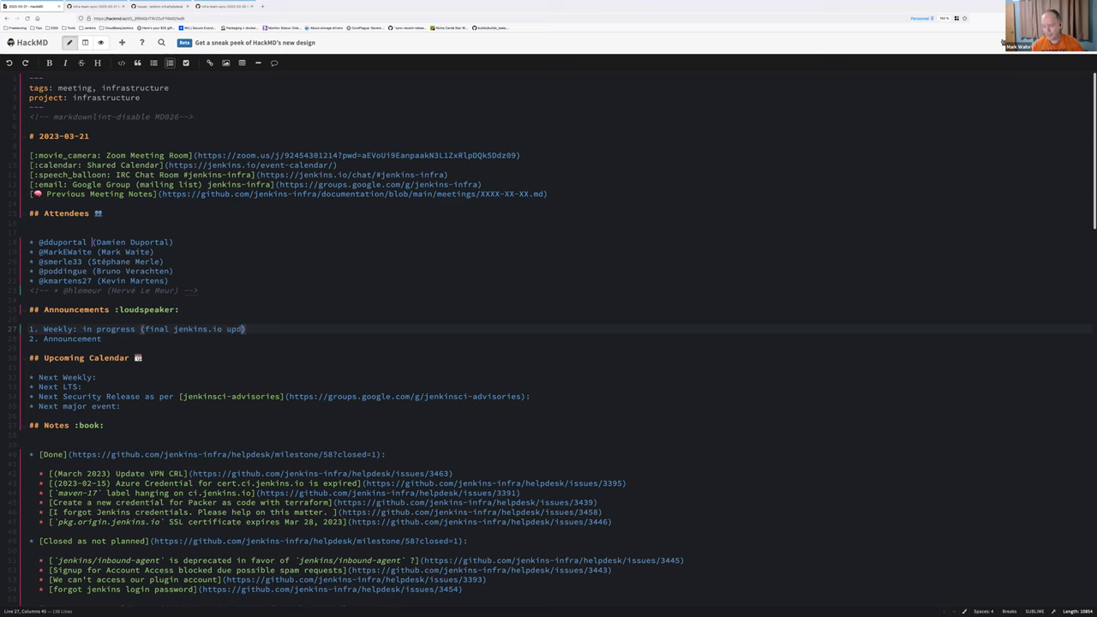
type(" to security adv")
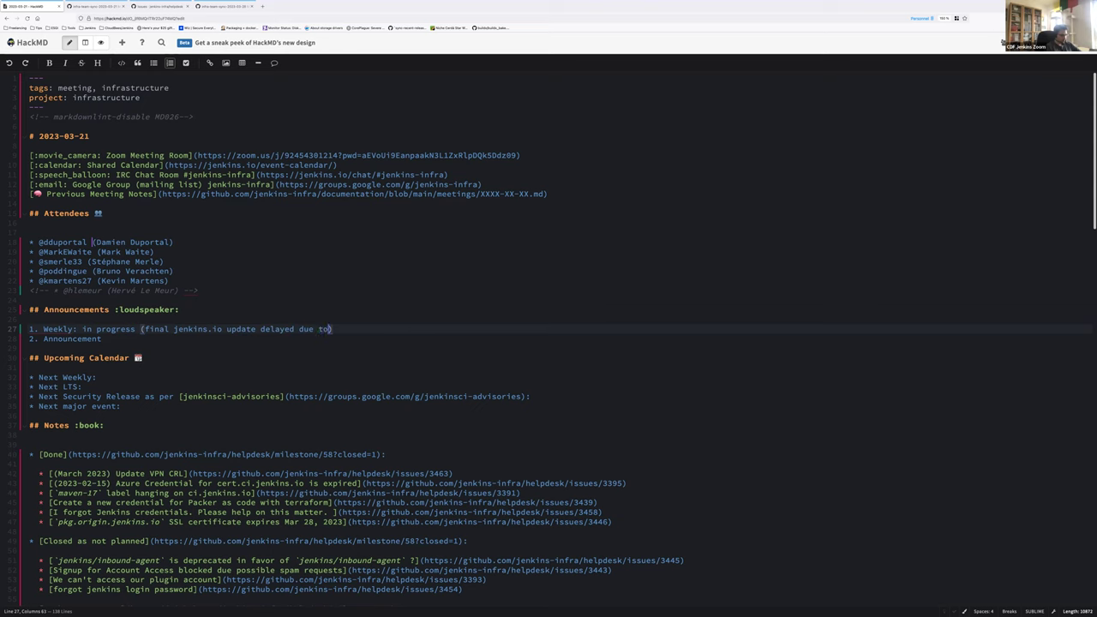
type("isory, should b")
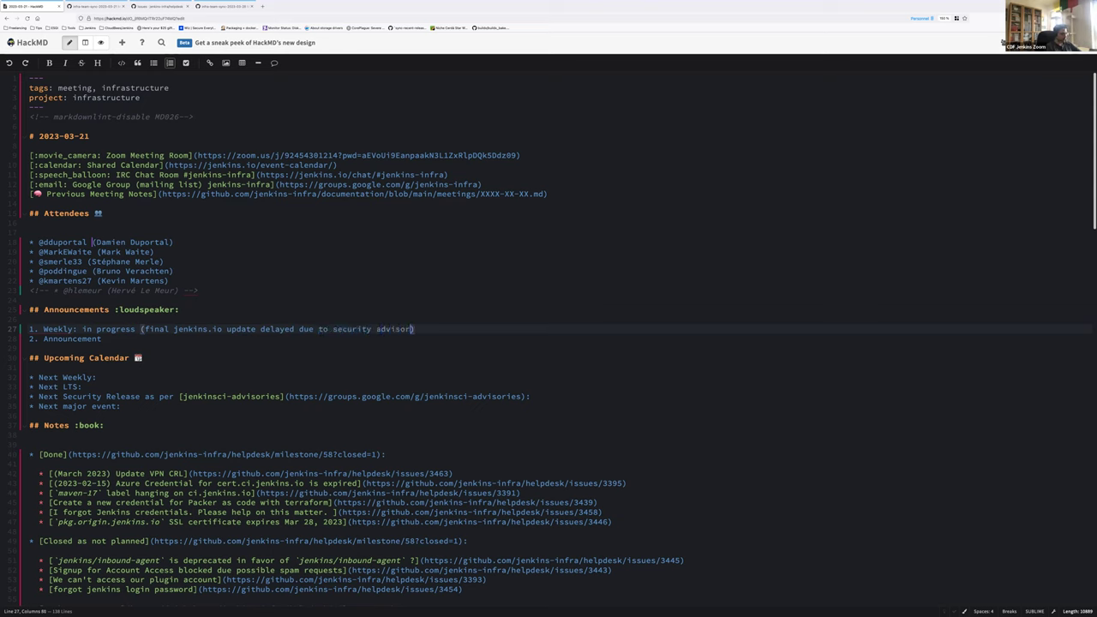
type("e good in next hours")
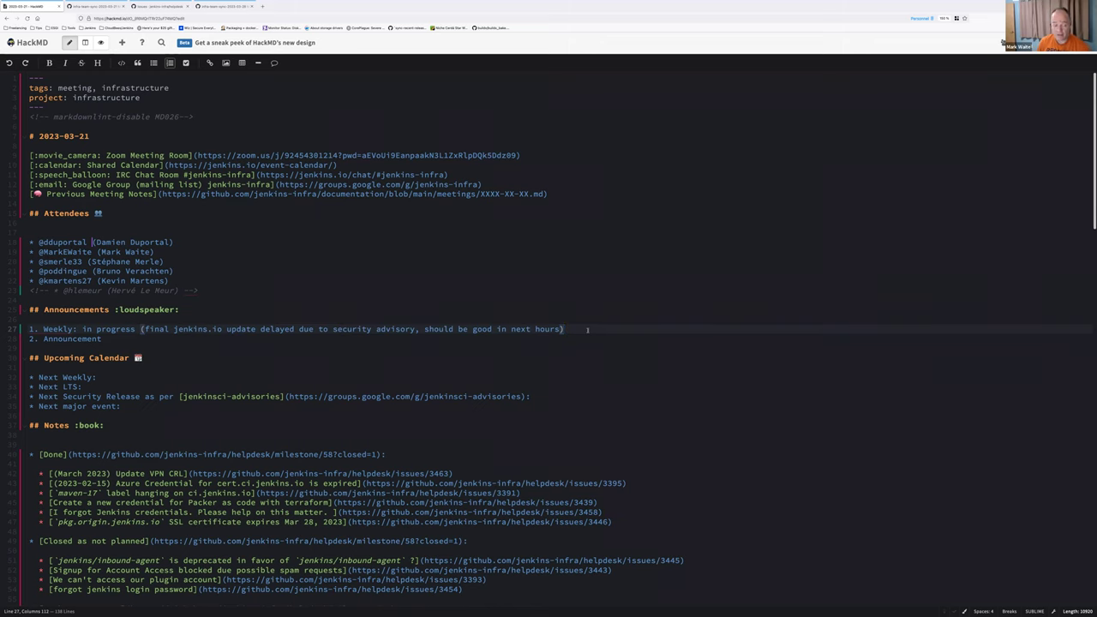
Step: Open release.ci.jenkins.io in a new tab and view the latest Core Release build on the master branch
key("ctrl+t")
type("release.ci.jenkins.io/")
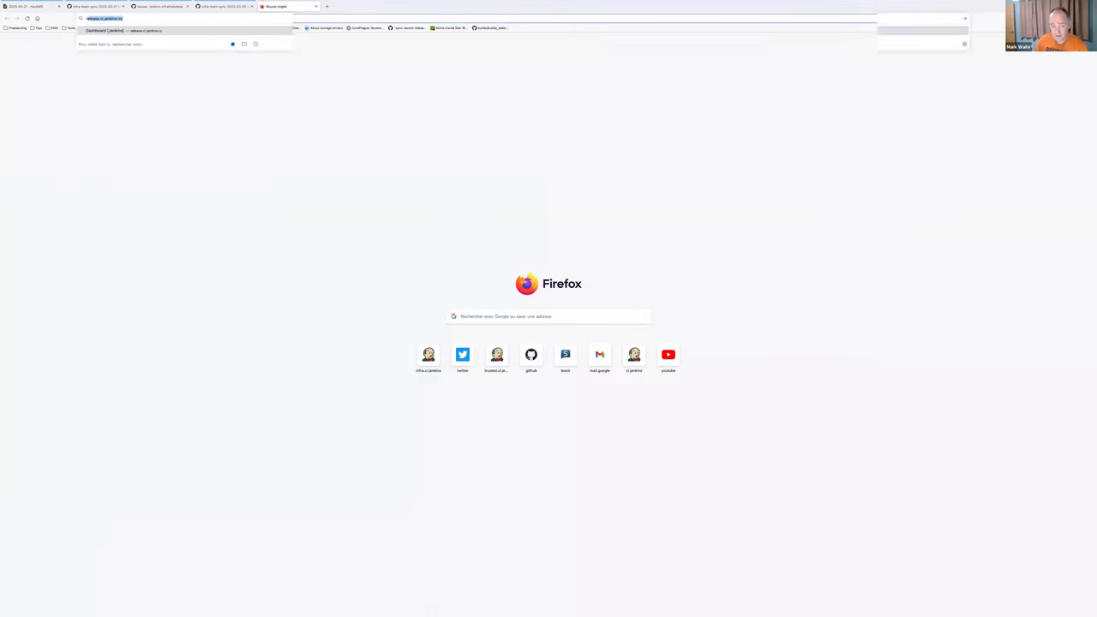
key("Return")
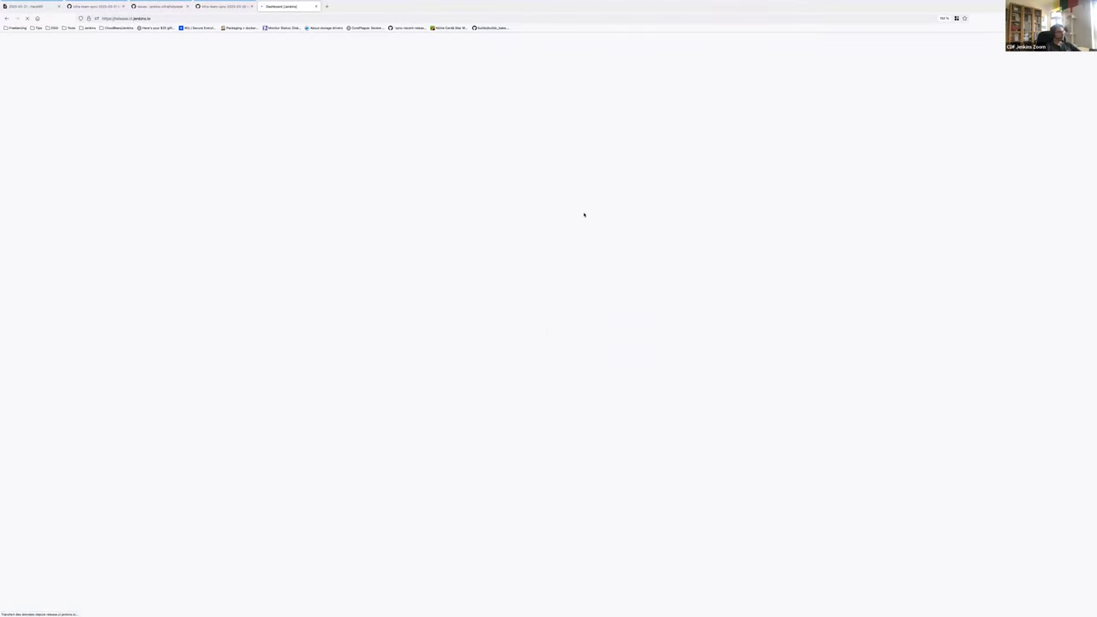
left_click(233, 191)
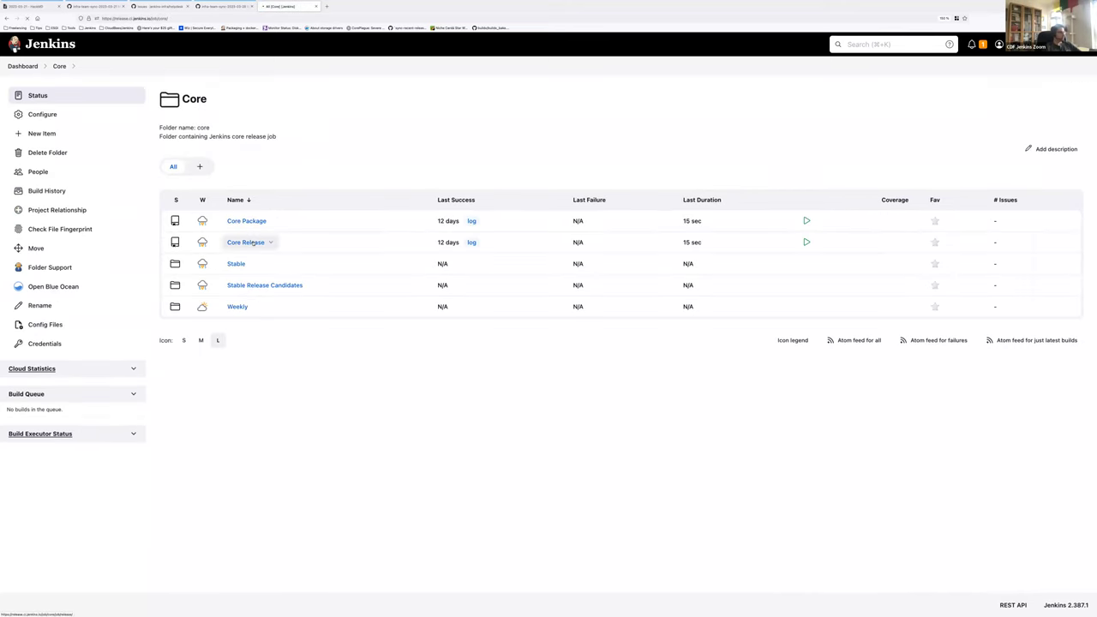
left_click(254, 243)
left_click(237, 223)
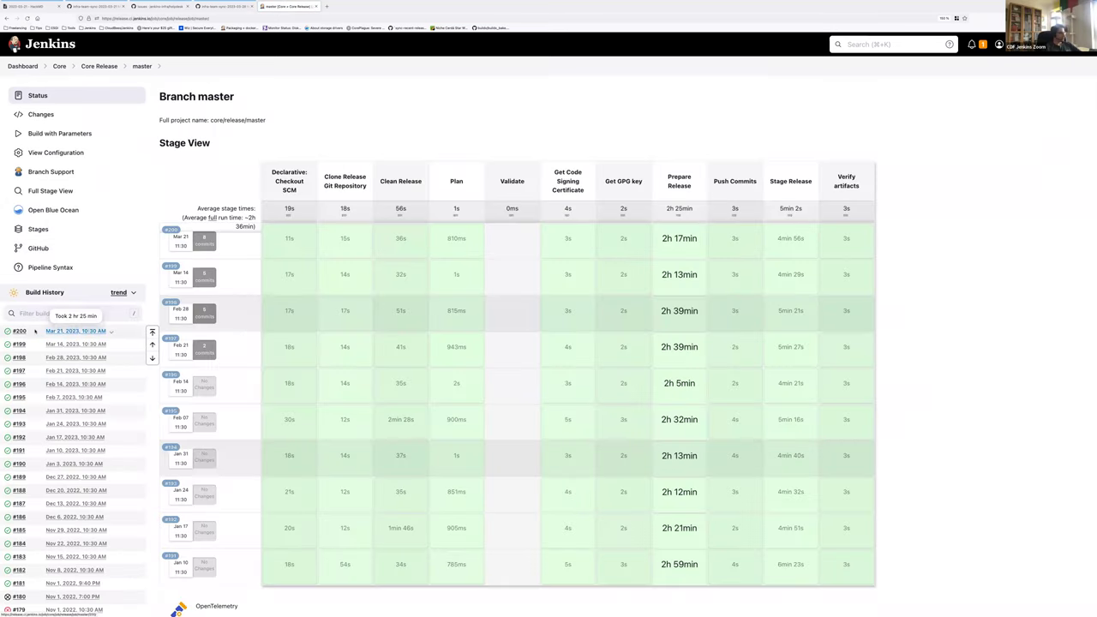
left_click(35, 331)
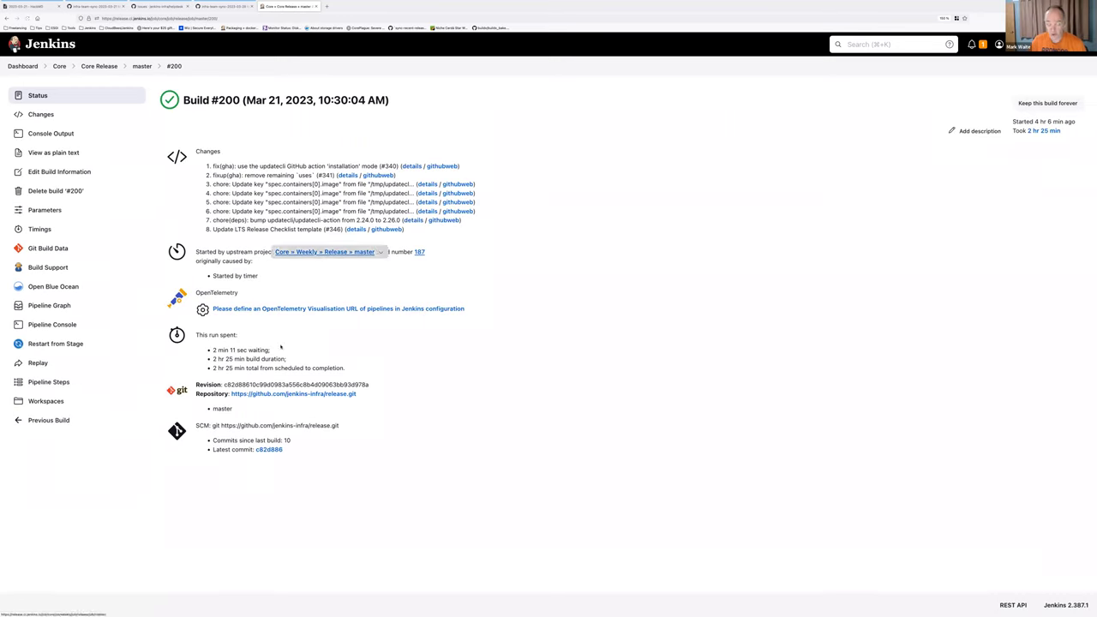
Step: Check the console output of the upstream weekly release build, and return to the meeting notes
left_click(419, 252)
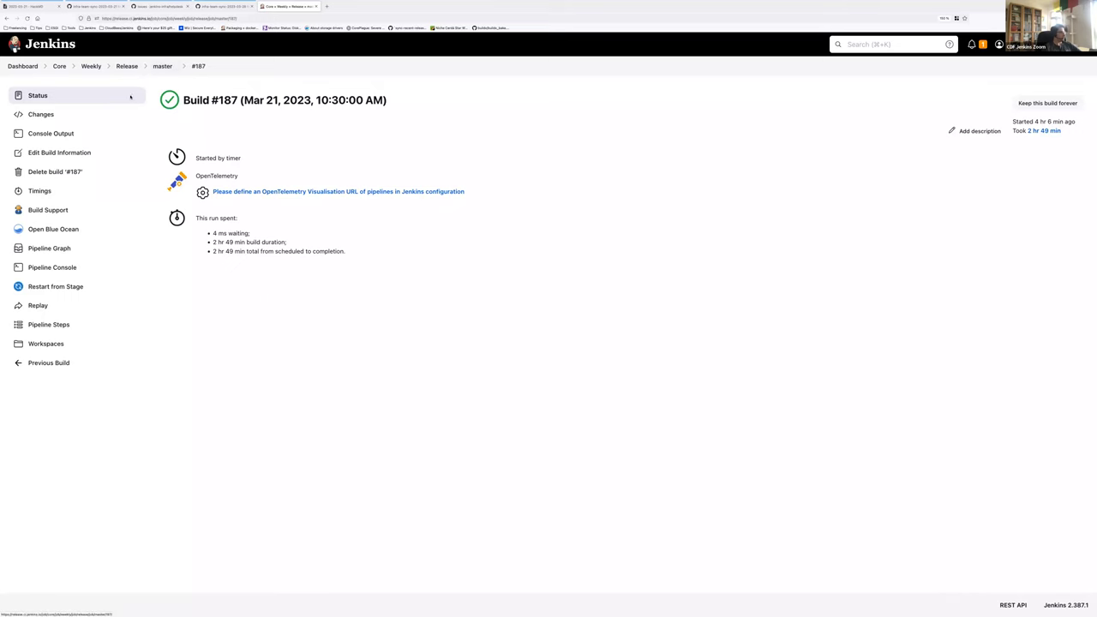
left_click(115, 134)
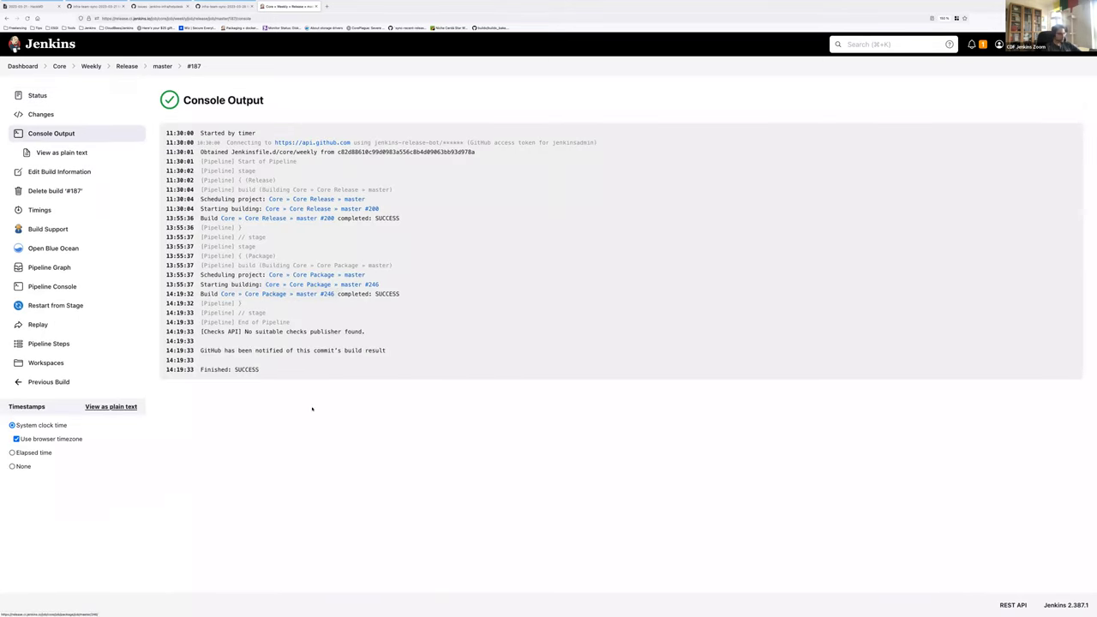
key("super+w")
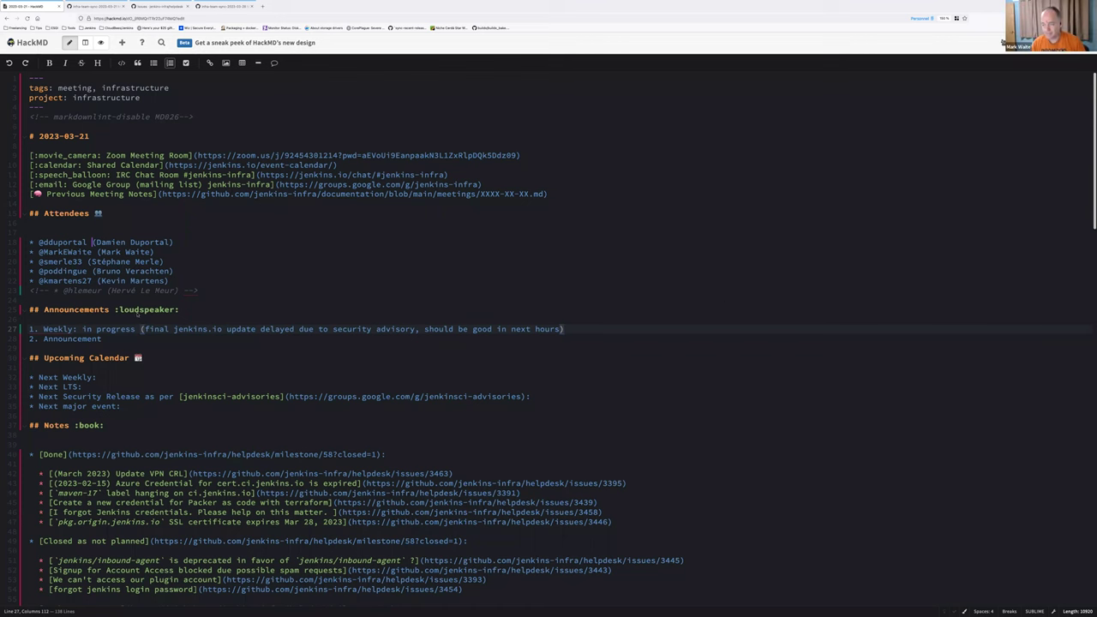
Step: Add an indented bullet under the weekly announcement reading "Upcoming check to be done (docker, changelog, etc.)"
key("Return")
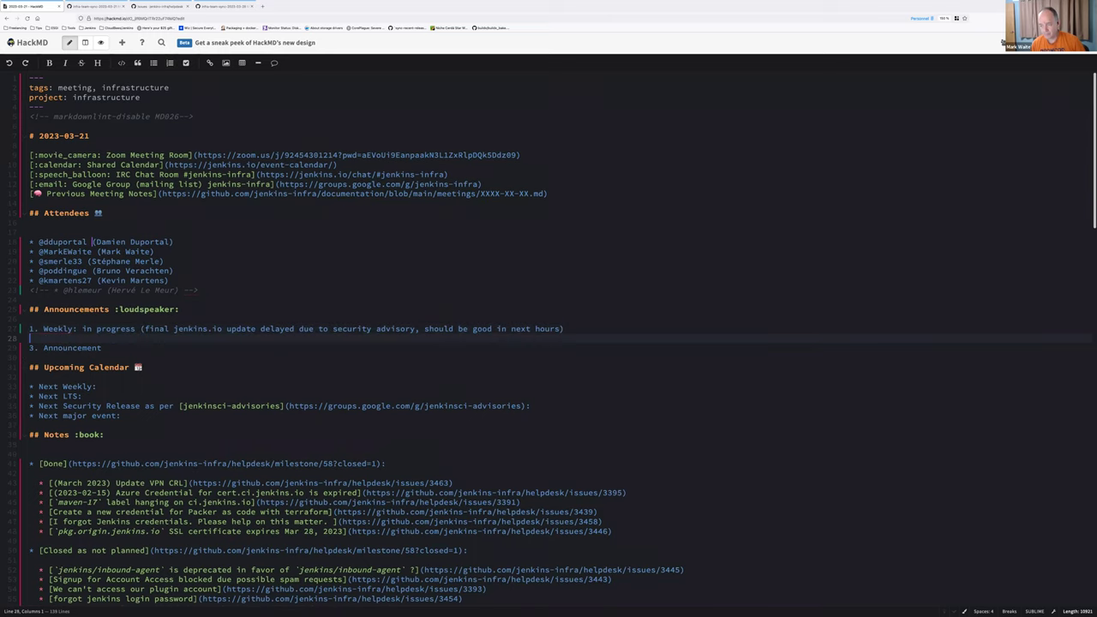
key("Tab")
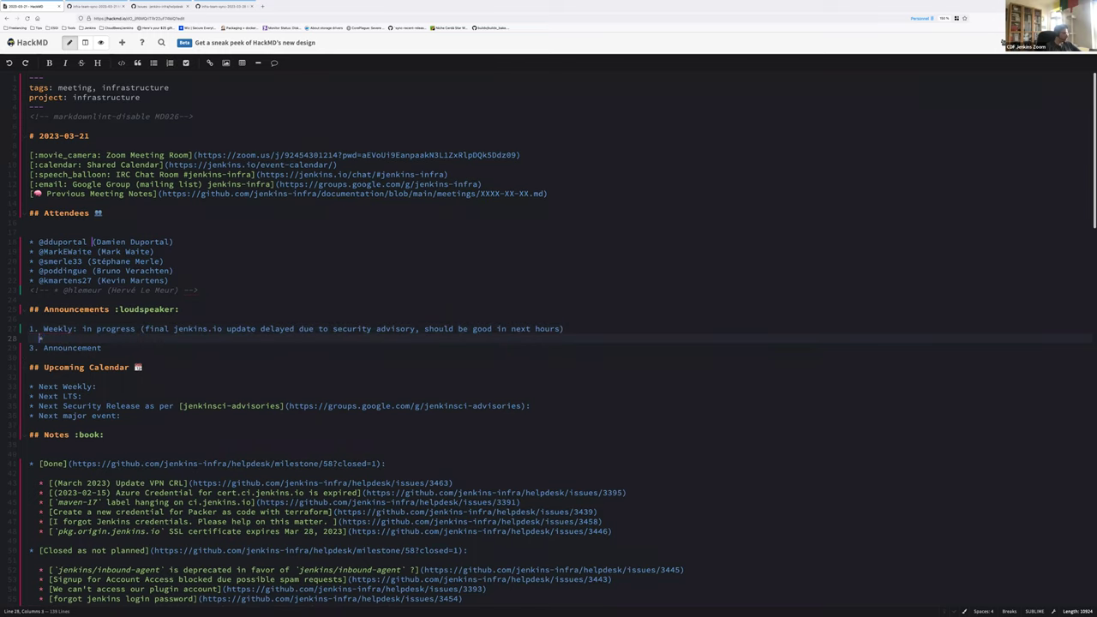
type("* Upco")
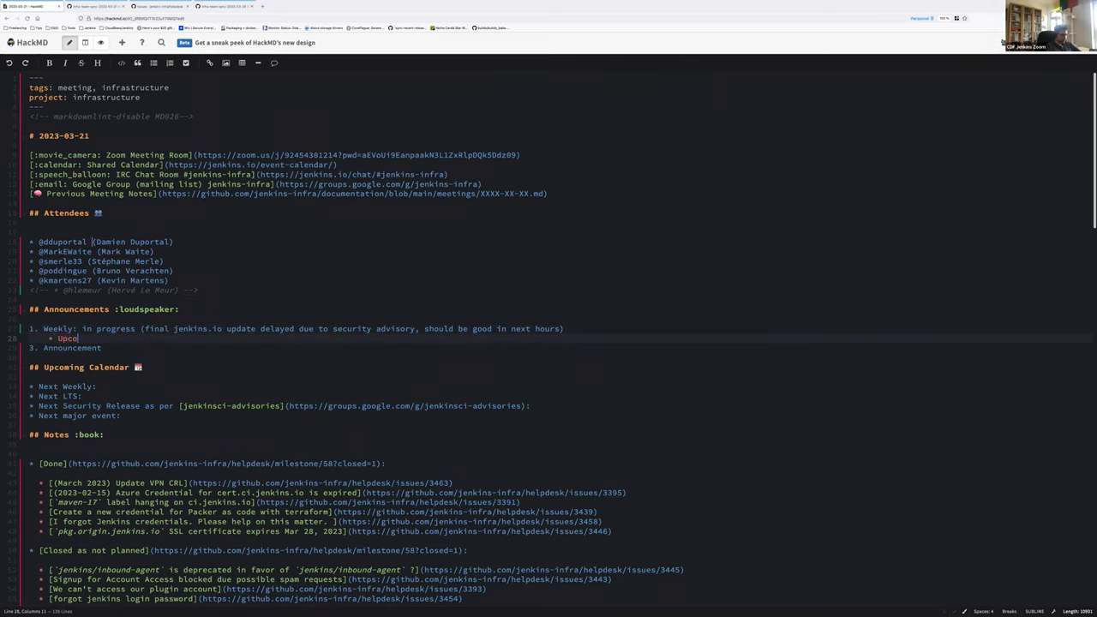
type("ming check to be done (d")
type("ocker, changel")
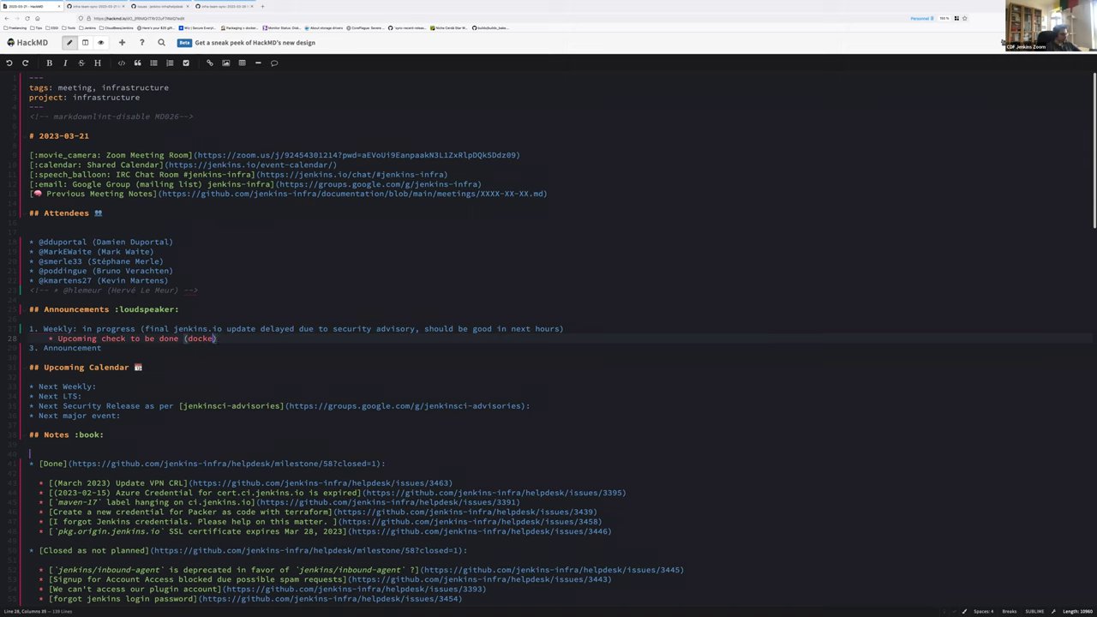
type("og, etc.")
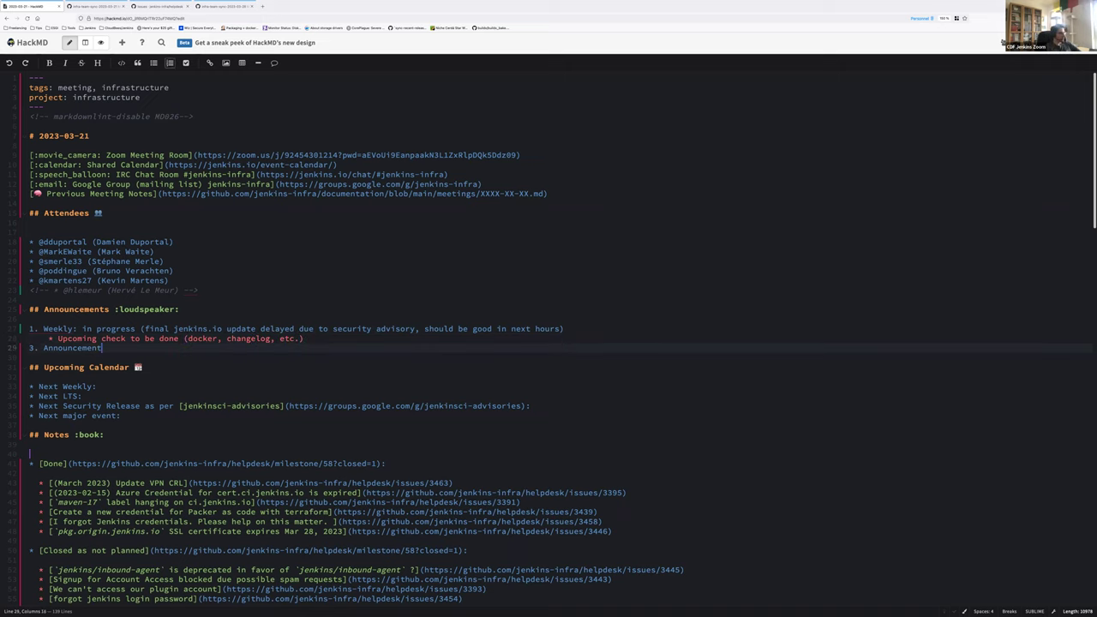
Step: Renumber the placeholder announcement as item 2 and replace its text with "Security advisory today on plugins"
key("Down")
key("Home")
key("Delete")
type("2")
key("Right")
key("shift+End")
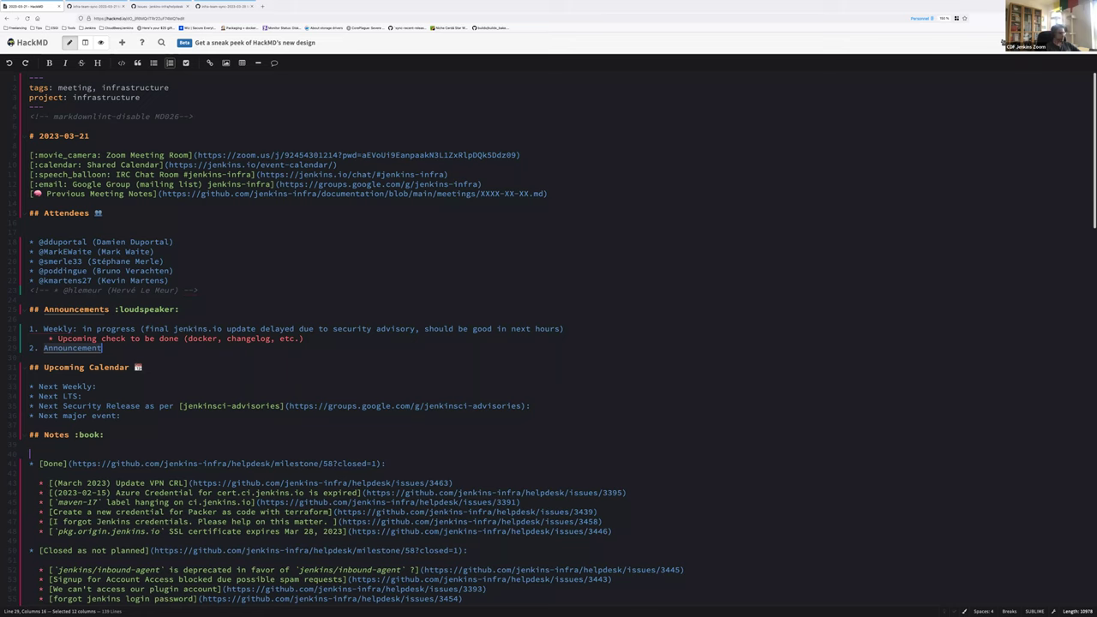
key("Left")
type("Security advisory")
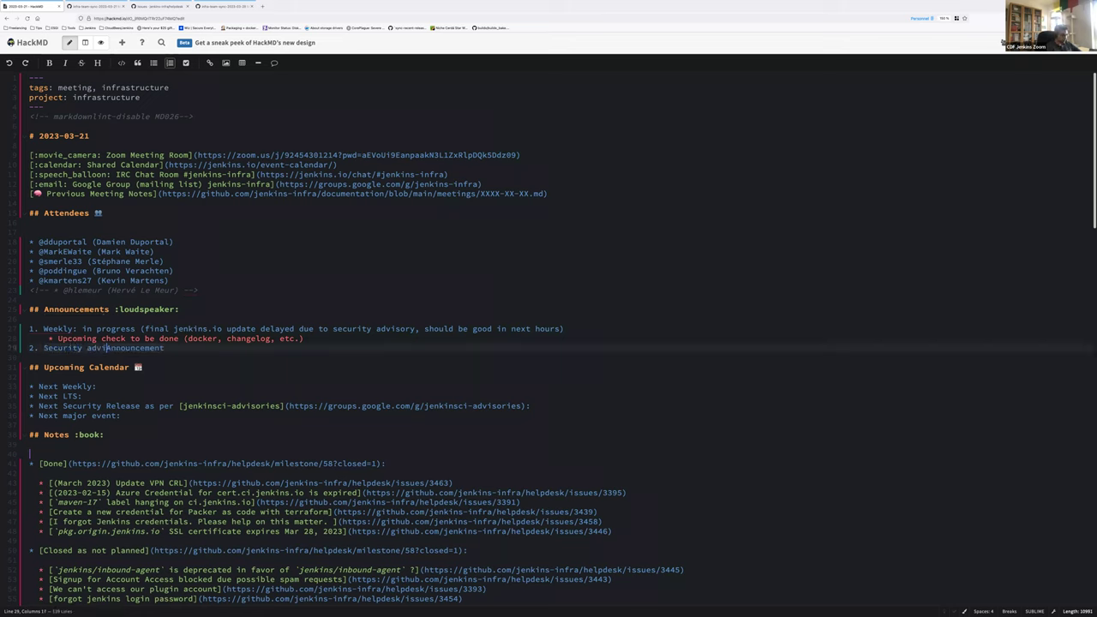
key("shift+End")
key("Delete")
type("today on plugins")
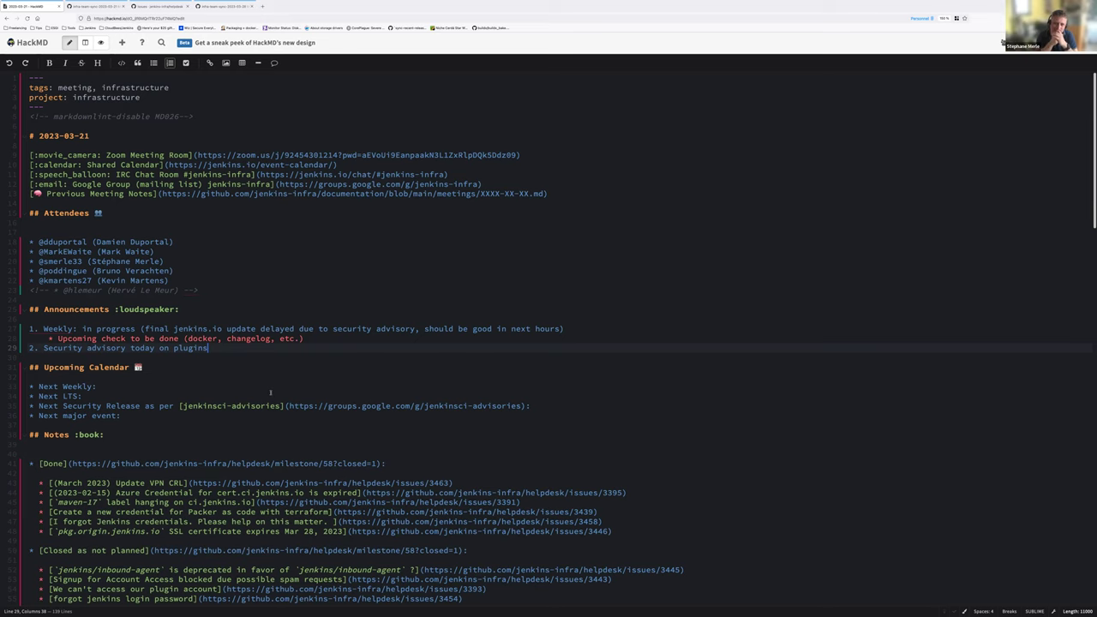
Step: Fill in the Next Weekly entry of the upcoming calendar with "28 of March, 2.39"
left_click(127, 386)
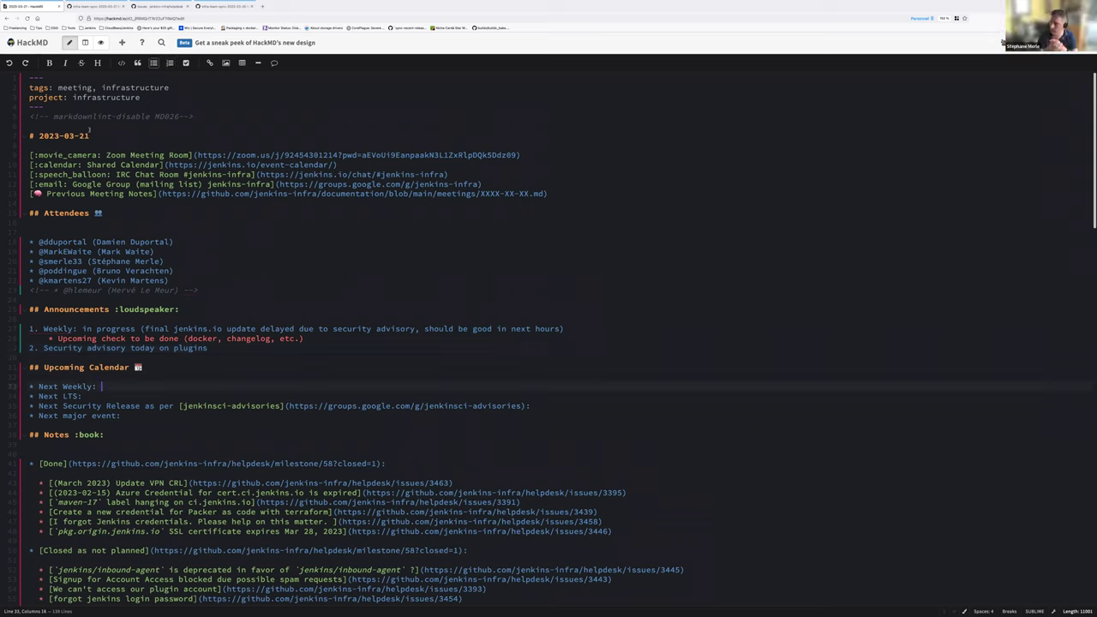
type("2")
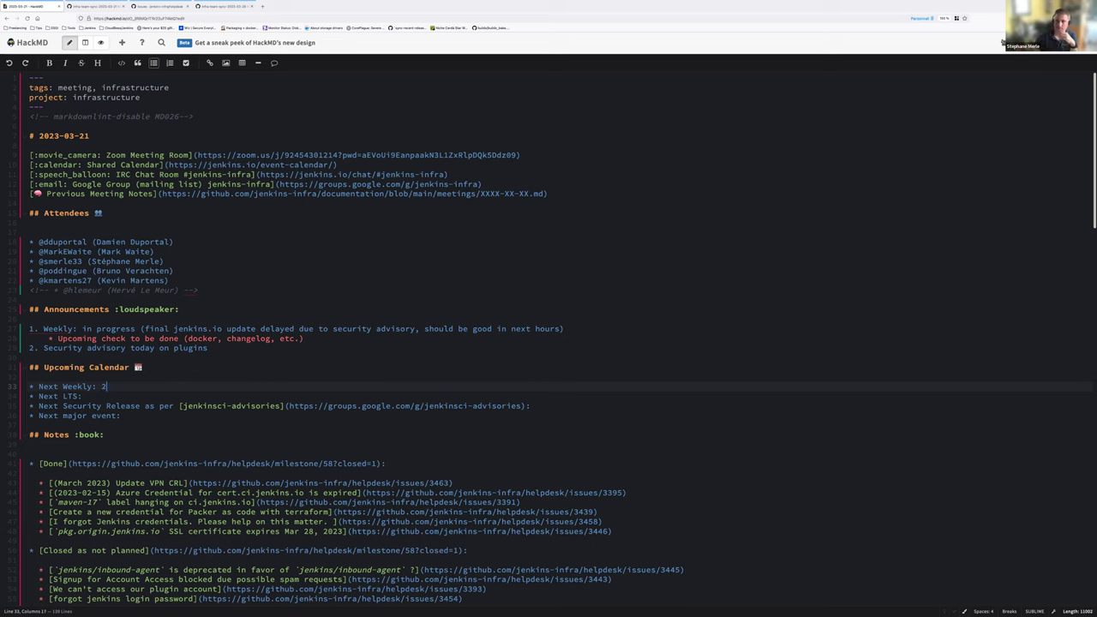
type("8 of Mar")
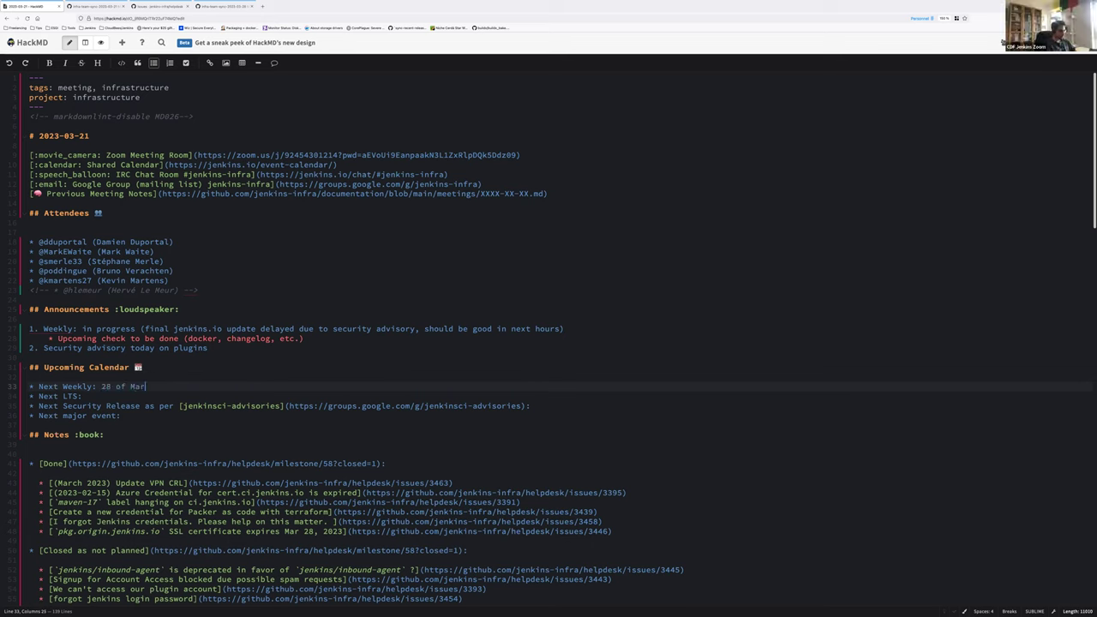
type("ch,")
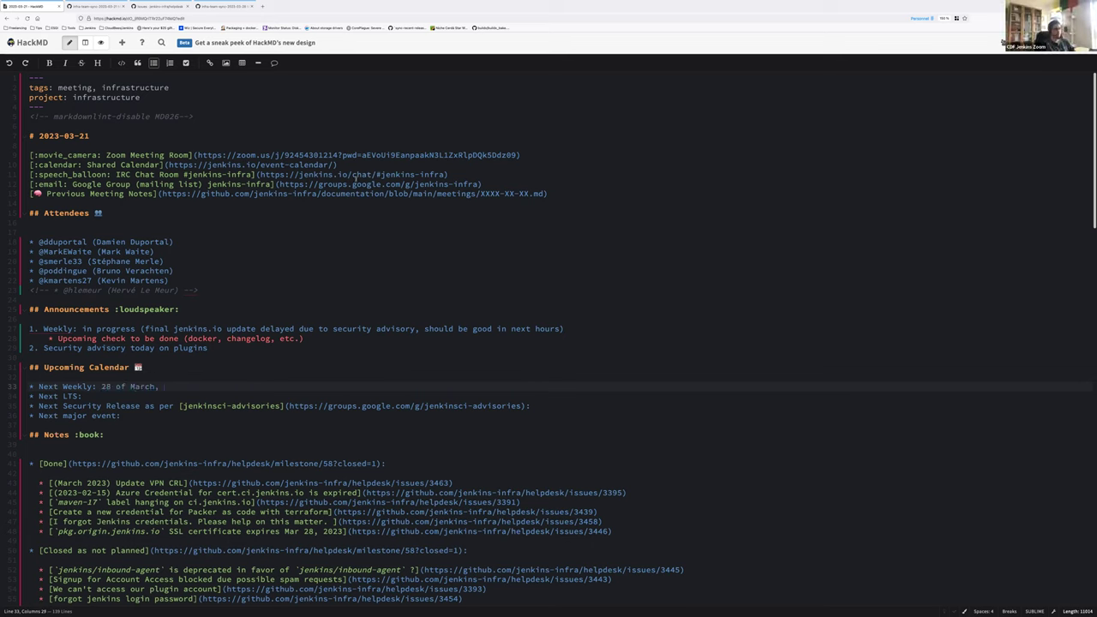
type(" 2.39")
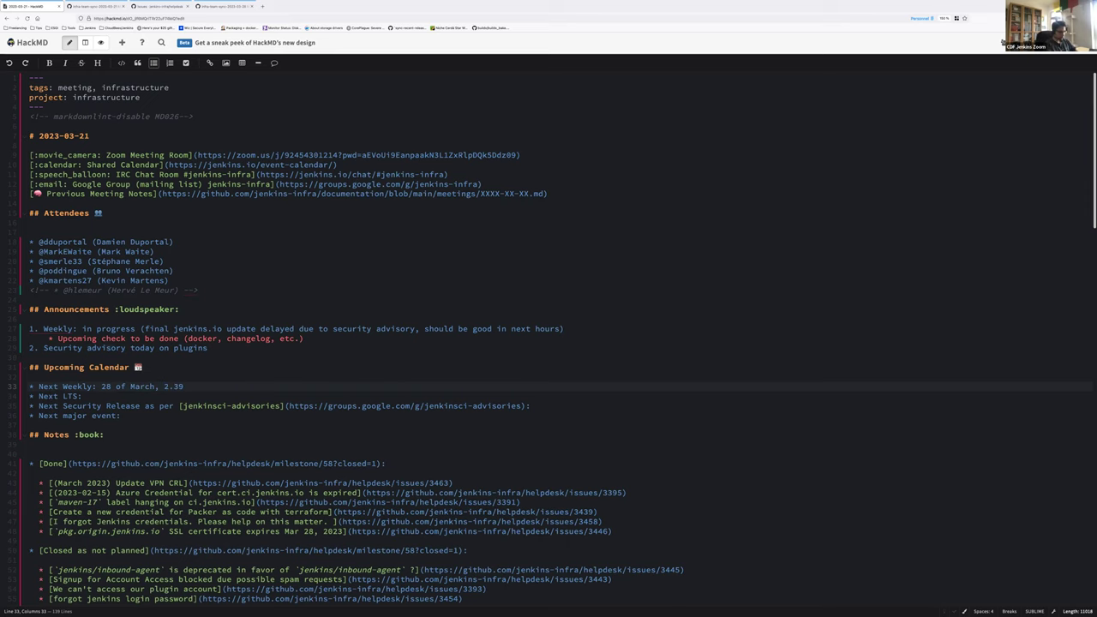
Step: View the jenkins.io home page in a separate tab, and return to the meeting notes
key("ctrl+t")
type("jenkins.io/")
key("Return")
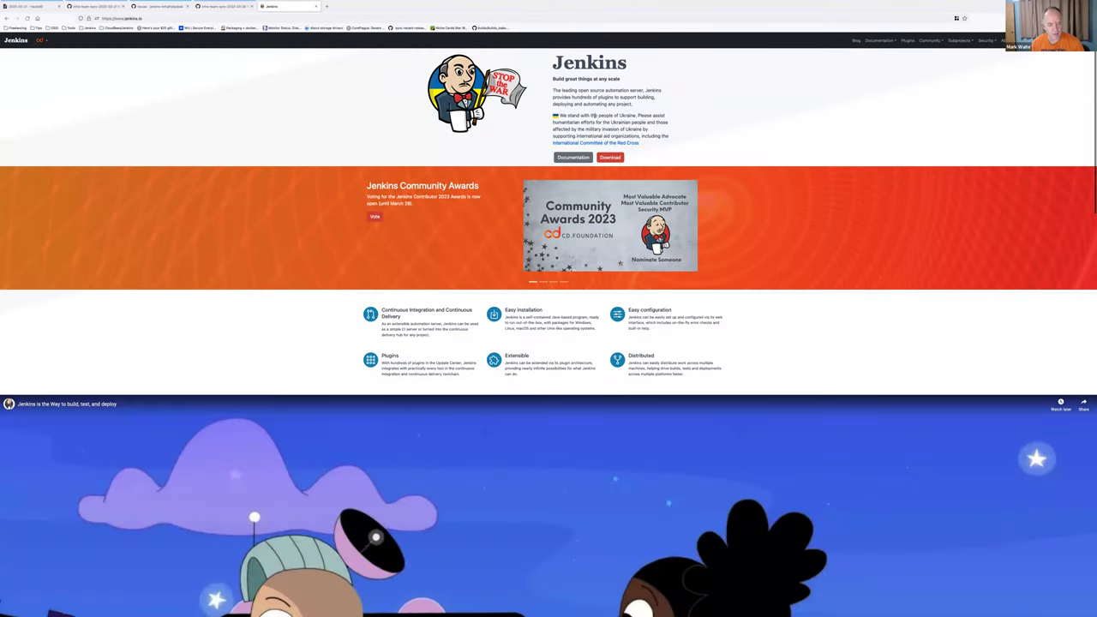
key("ctrl+w")
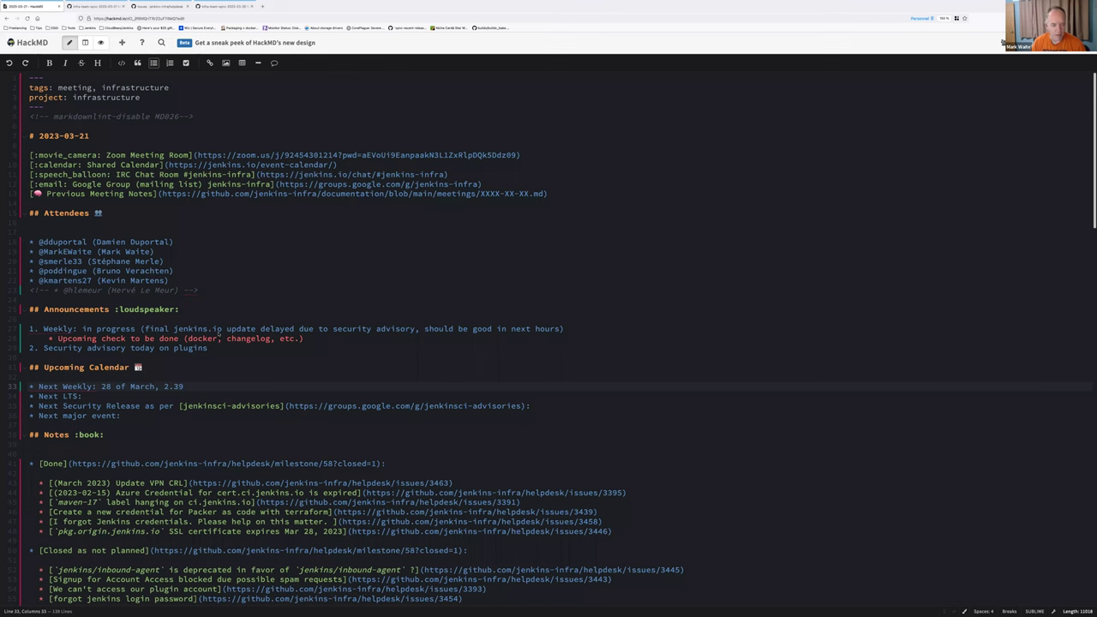
Step: Set the version in the Next Weekly entry to 2.397
key("BackSpace")
type("7")
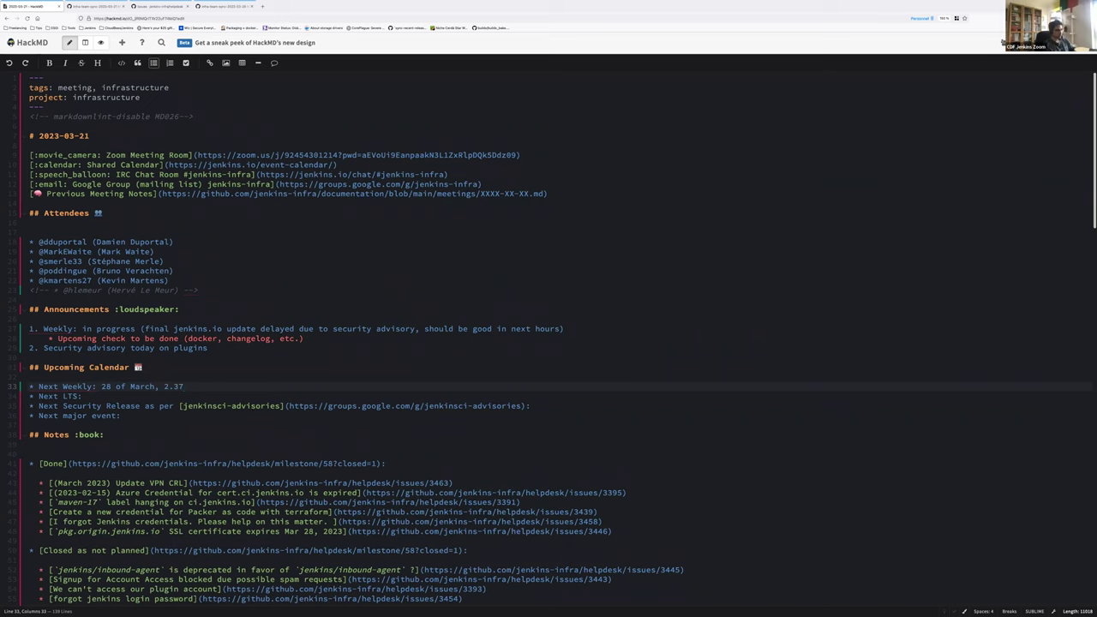
key("BackSpace")
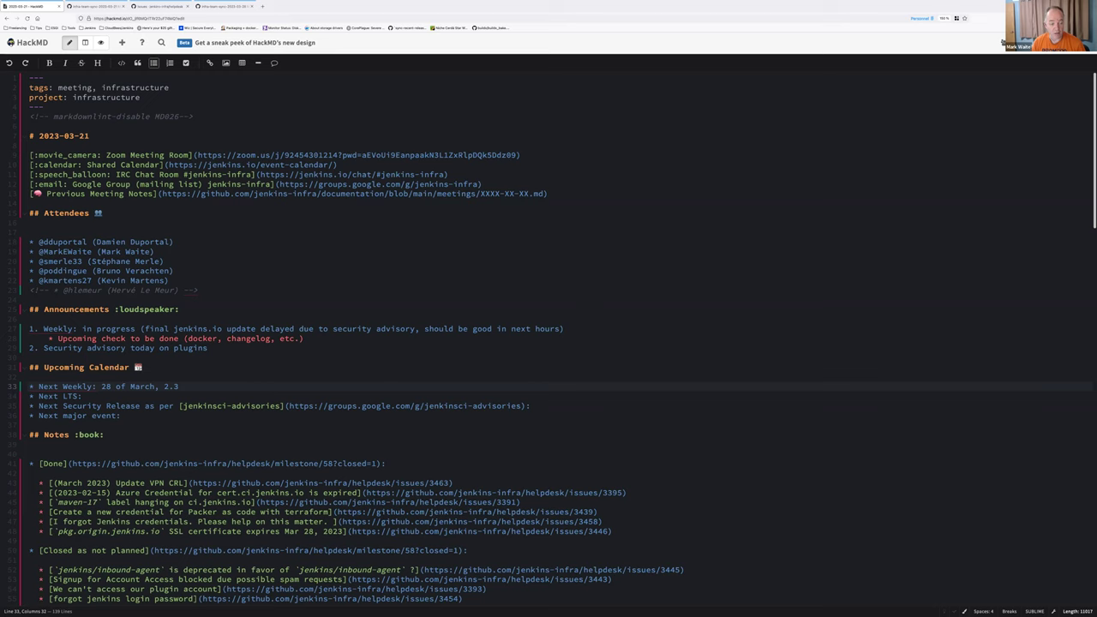
type("97")
Step: Enter version 2.387.2 in the Next LTS entry of the upcoming calendar
key("Down")
type("2.")
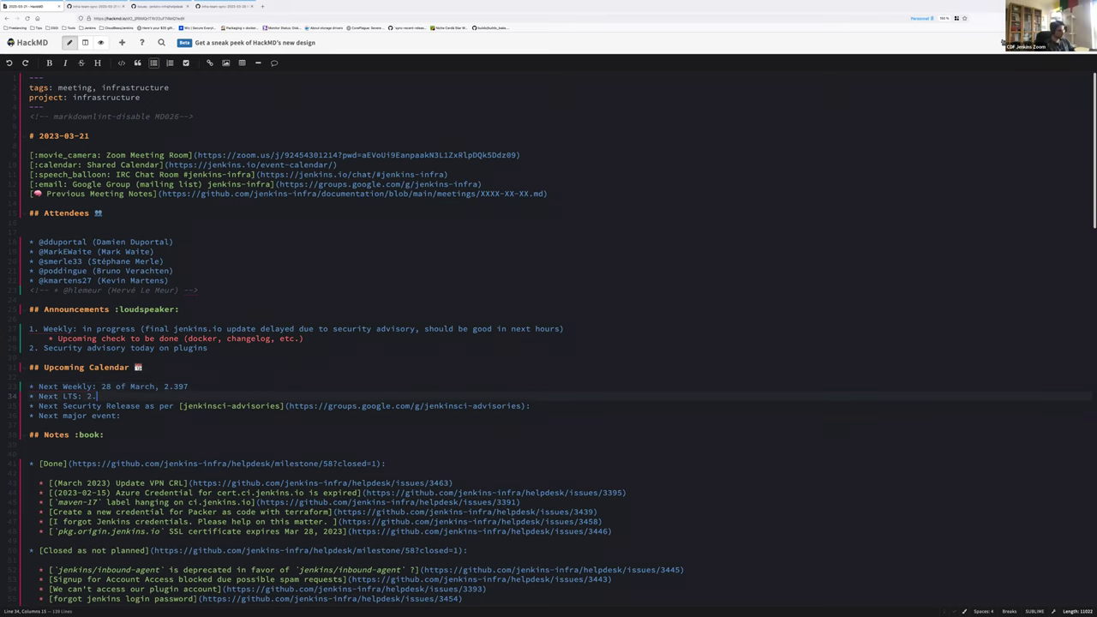
type("387.2")
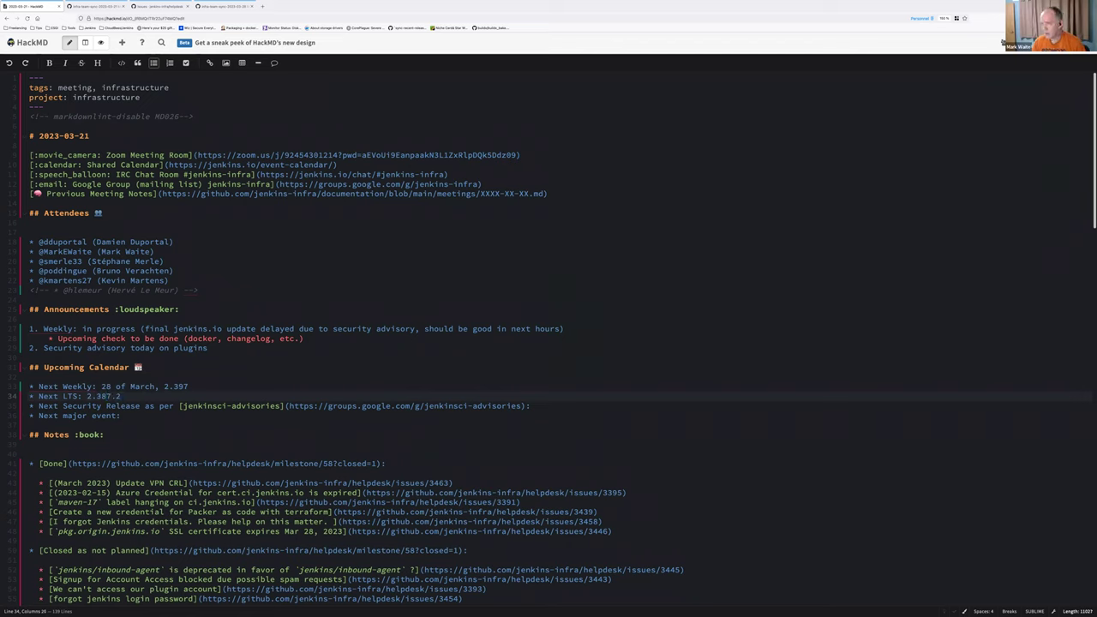
Step: Insert the date "05 of April," before the version number in the Next LTS entry
key("Left")
key("Left")
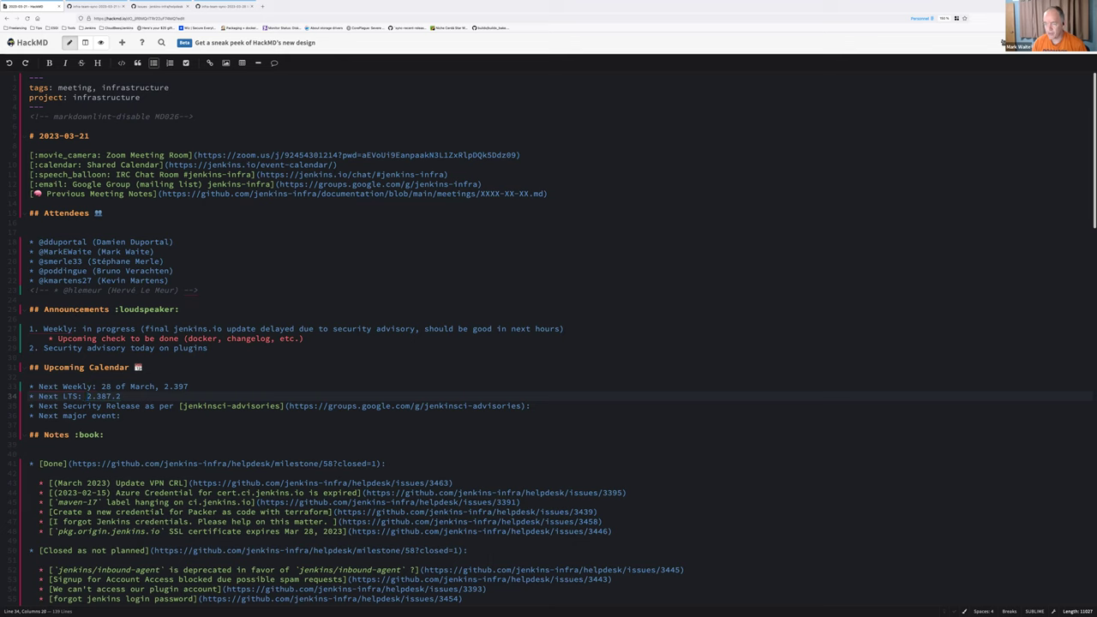
key("Left")
key("Left")
key("Left")
key("Left")
type("05 ")
type("of ap")
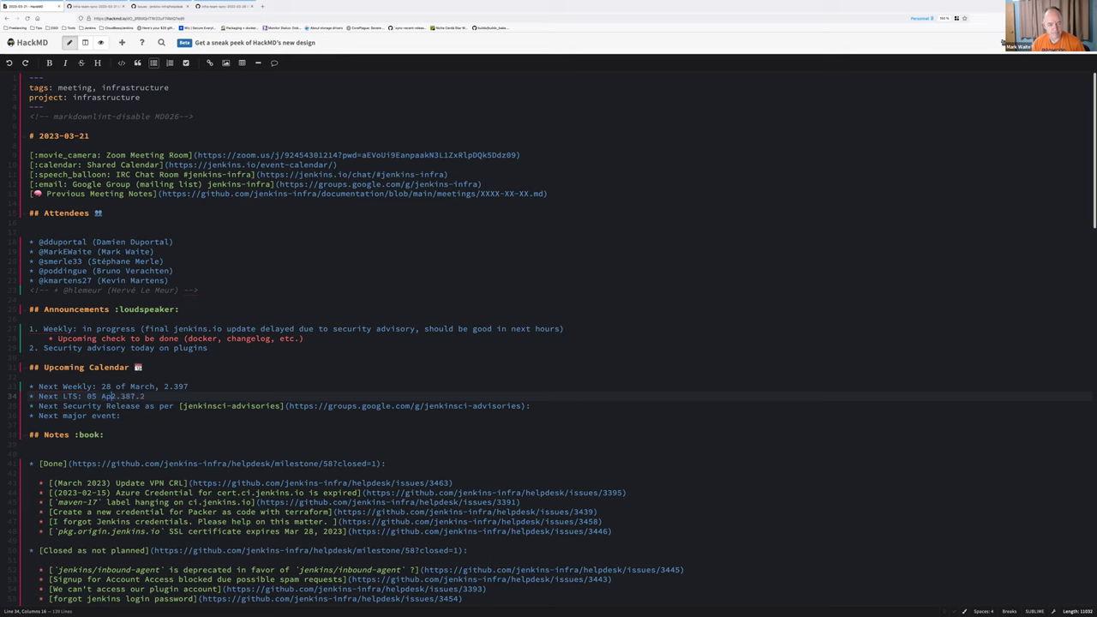
type("ril")
key("ctrl+Left")
key("Delete")
type("A")
key("ctrl+Right")
type(",")
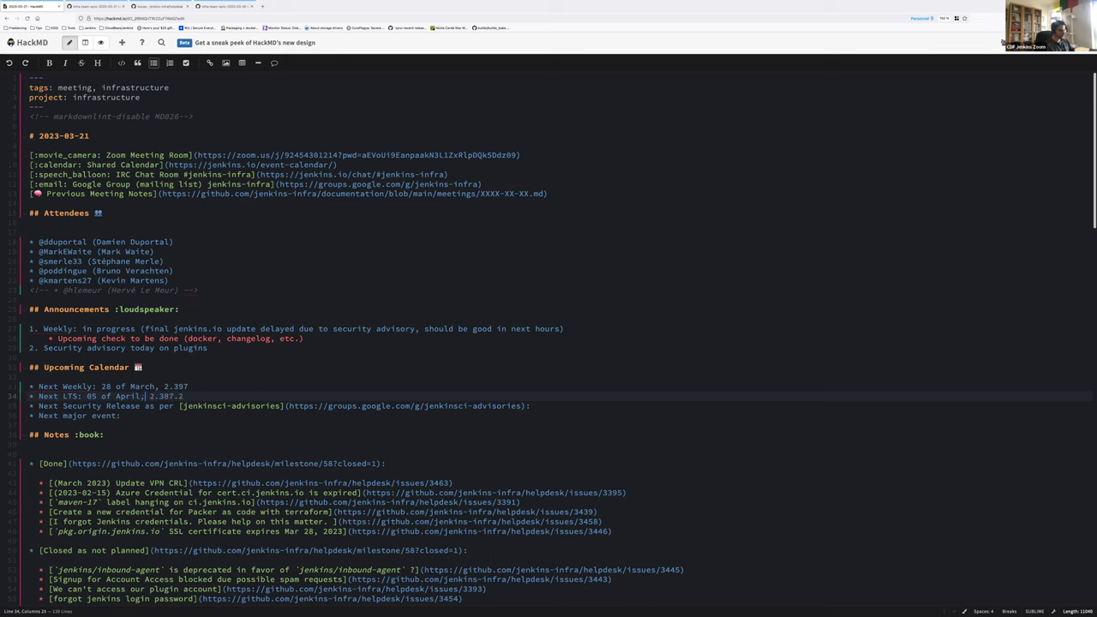
Step: Append the note "(RC2 tomorrow)" after the version number in the Next LTS entry
key("End")
type("(")
type("RC2 tomorr")
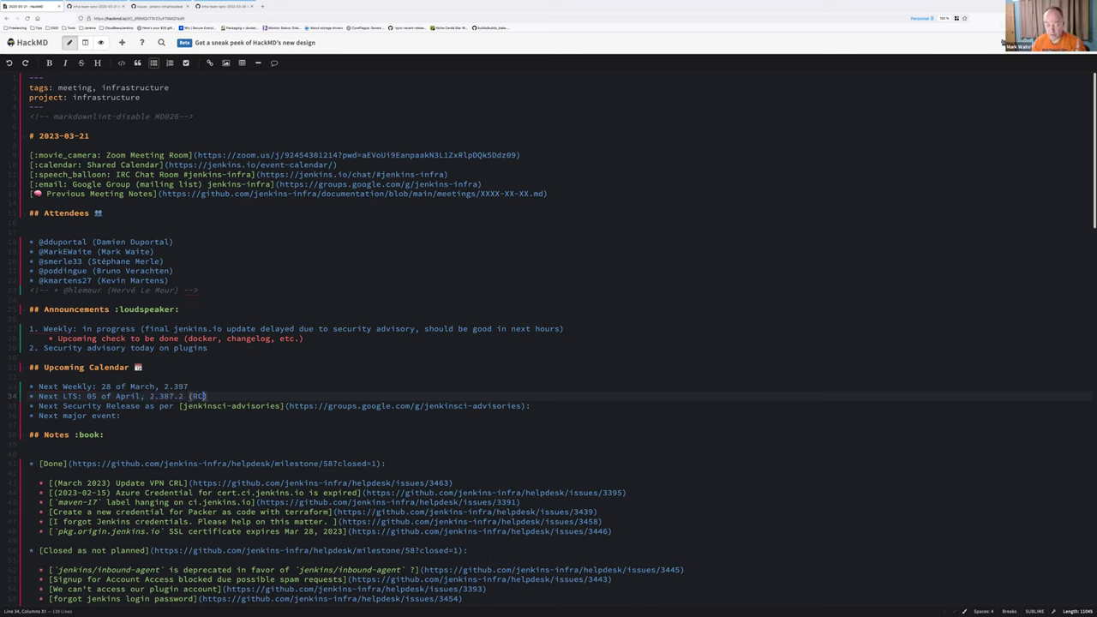
type("ow")
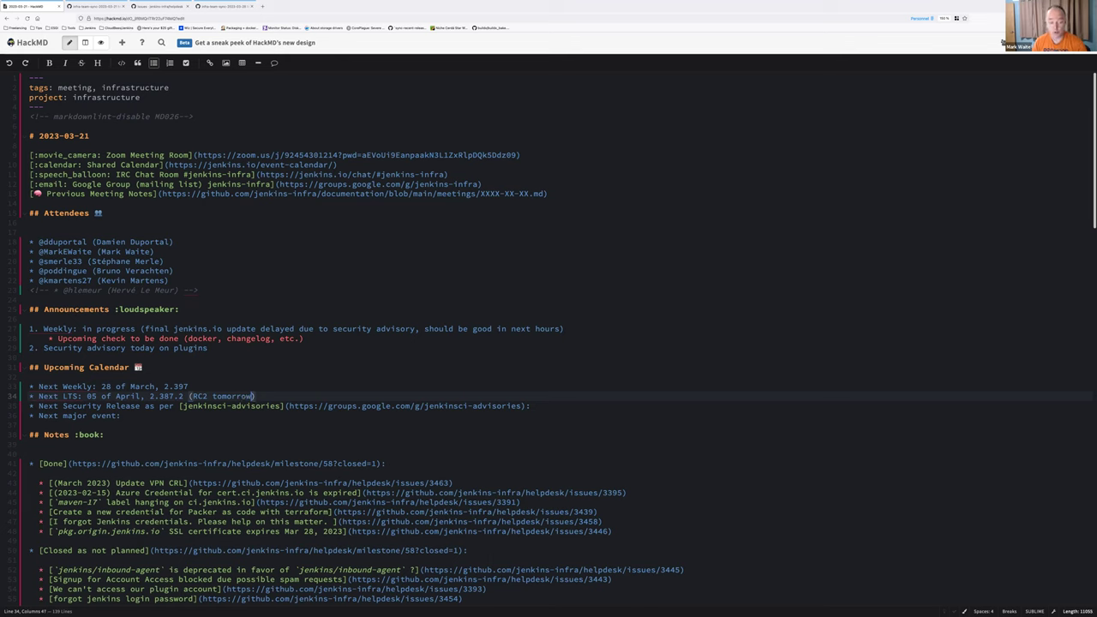
Step: Replace "tomorrow" in the Next LTS note with "soon, with", the release lead's full name and "as release lead"
key("ctrl+shift+Left")
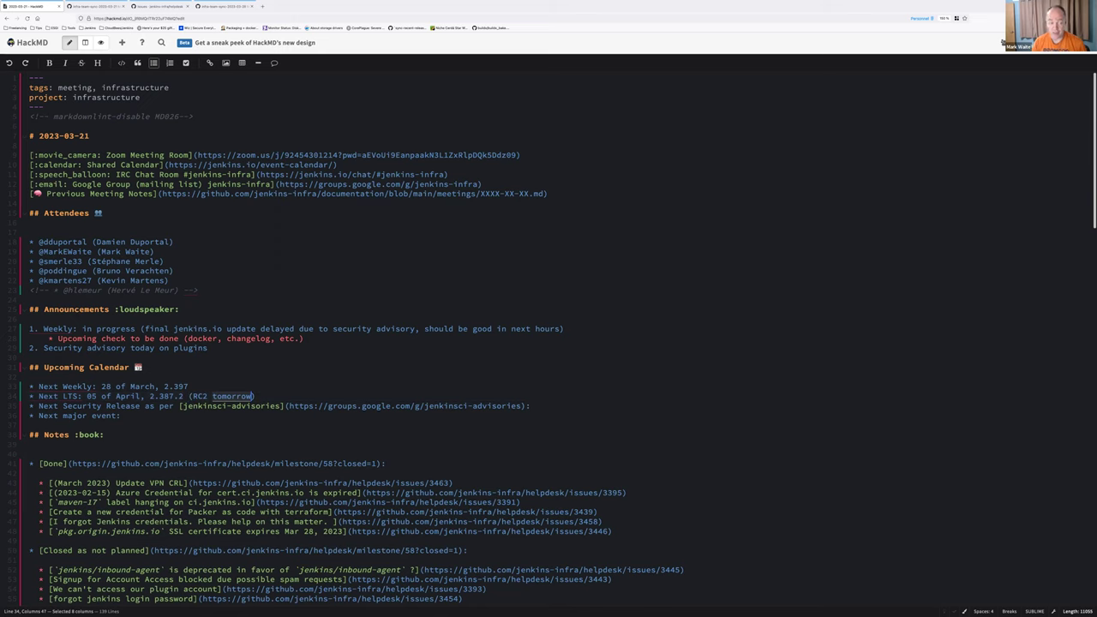
type("soon")
type(", with Kris ")
type("Tser")
key("BackSpace")
key("BackSpace")
key("BackSpace")
key("BackSpace")
type("Stern as rele")
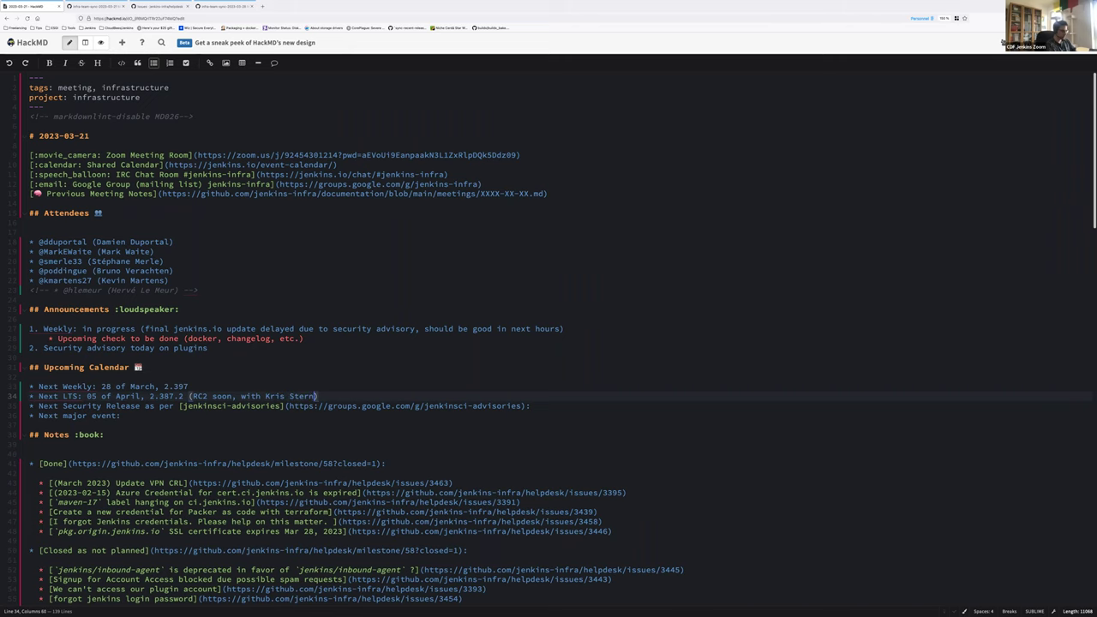
type("ase lead")
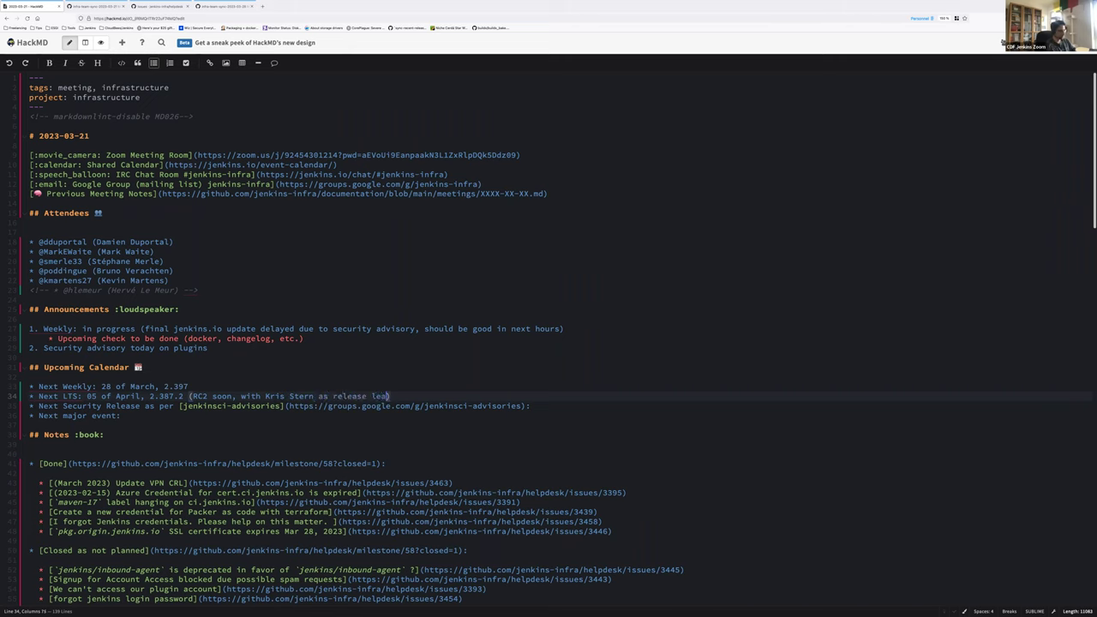
Step: Enter "today" in the Next Security Release entry and add the sub-item "DevoXX France April 12 to 14" under Next major event
key("Down")
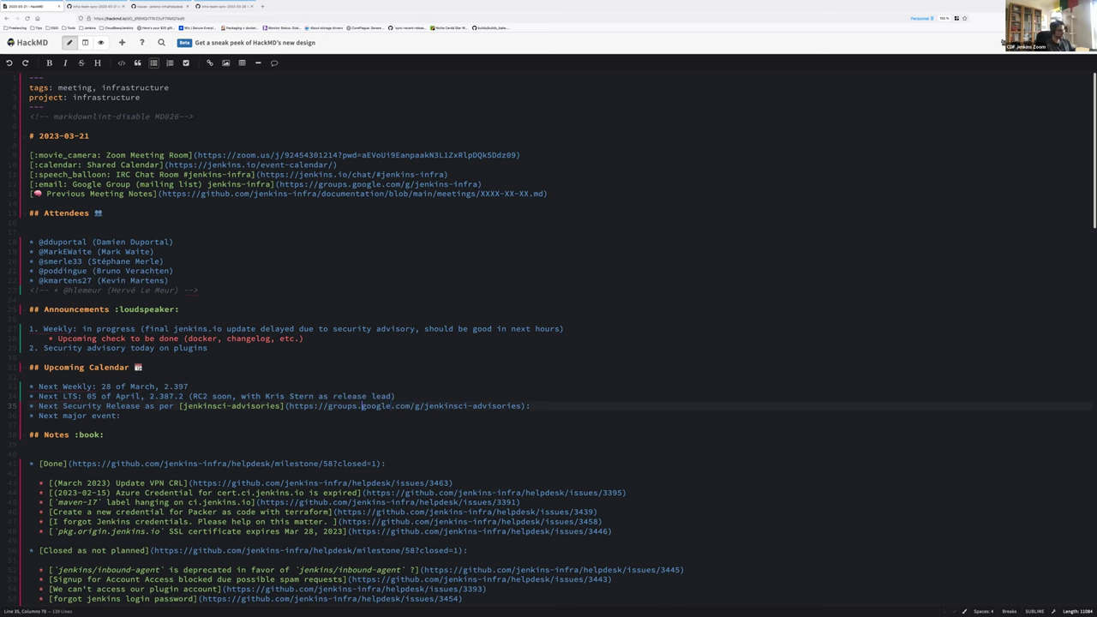
type("today")
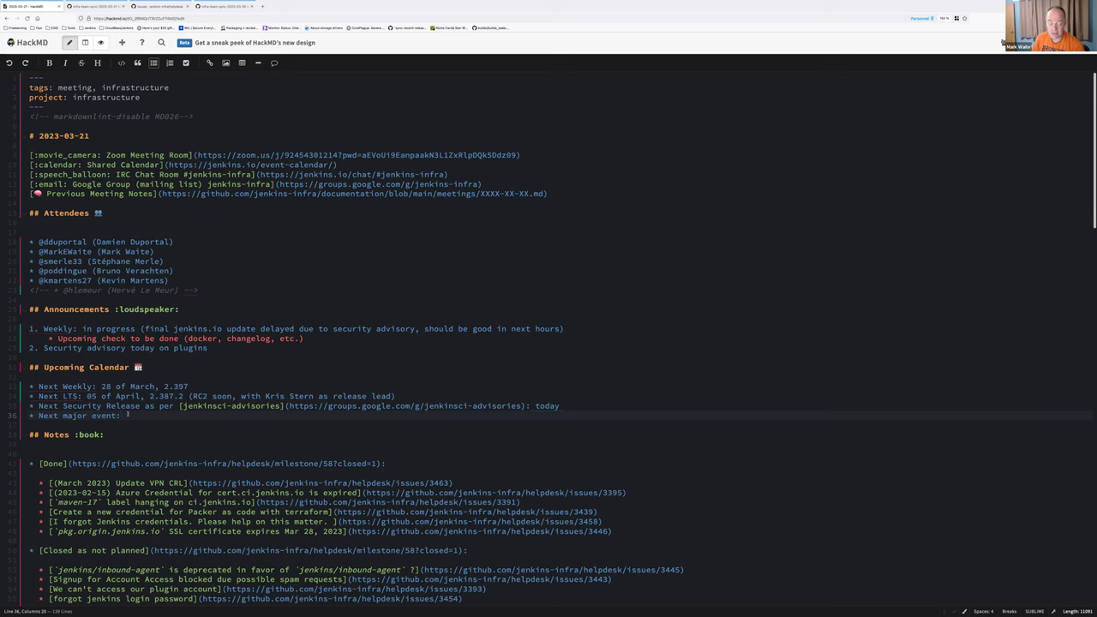
key("Return")
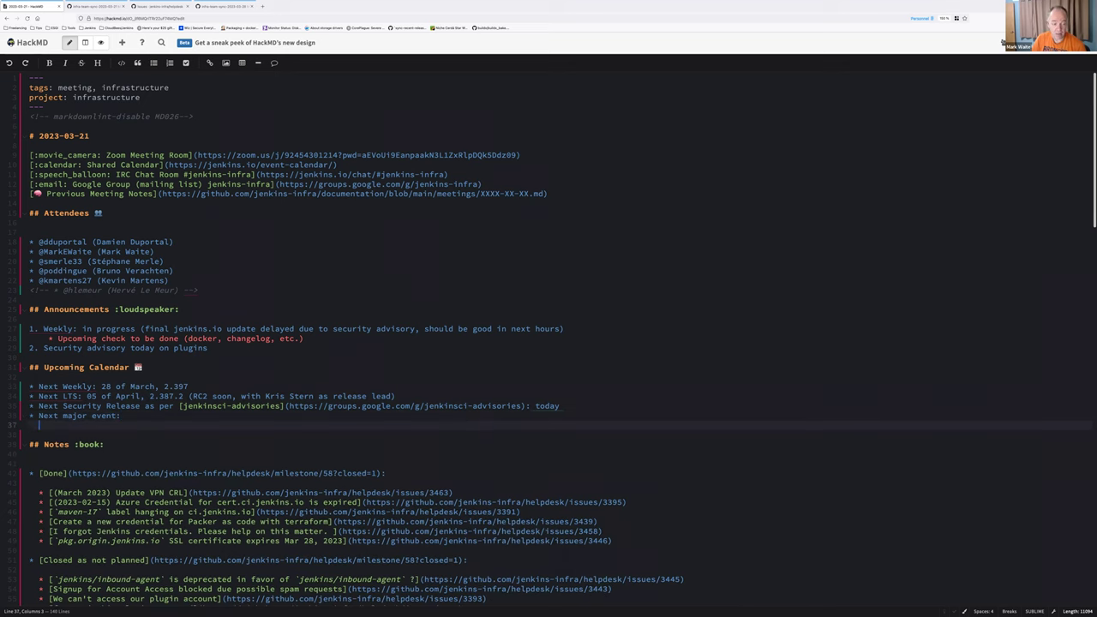
type("* D")
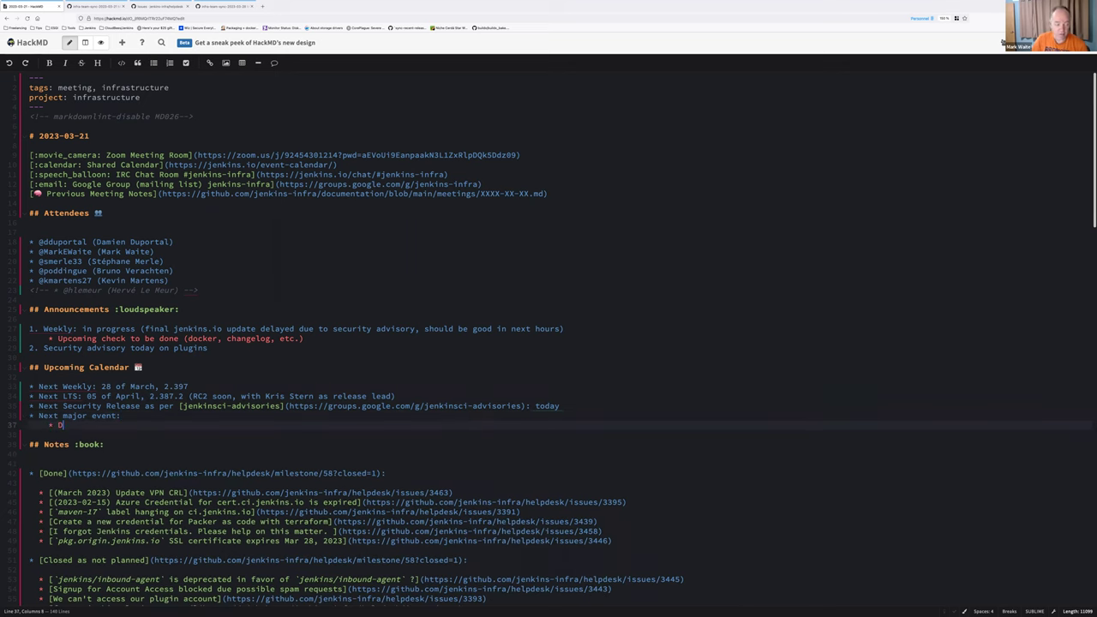
type("evoXX F")
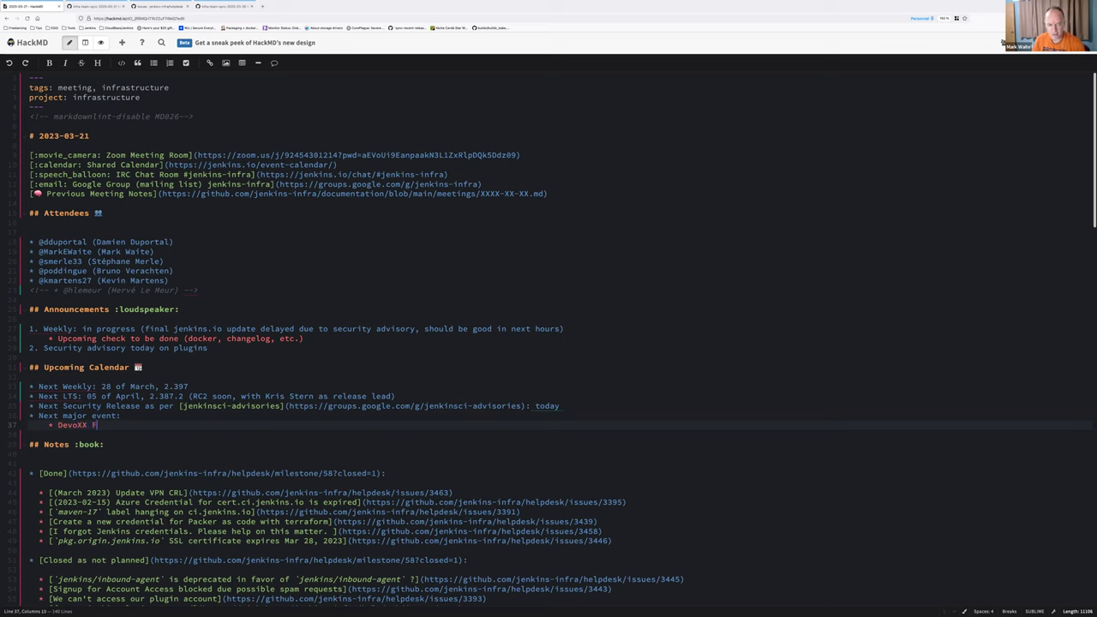
type("ranc April 12 to 14")
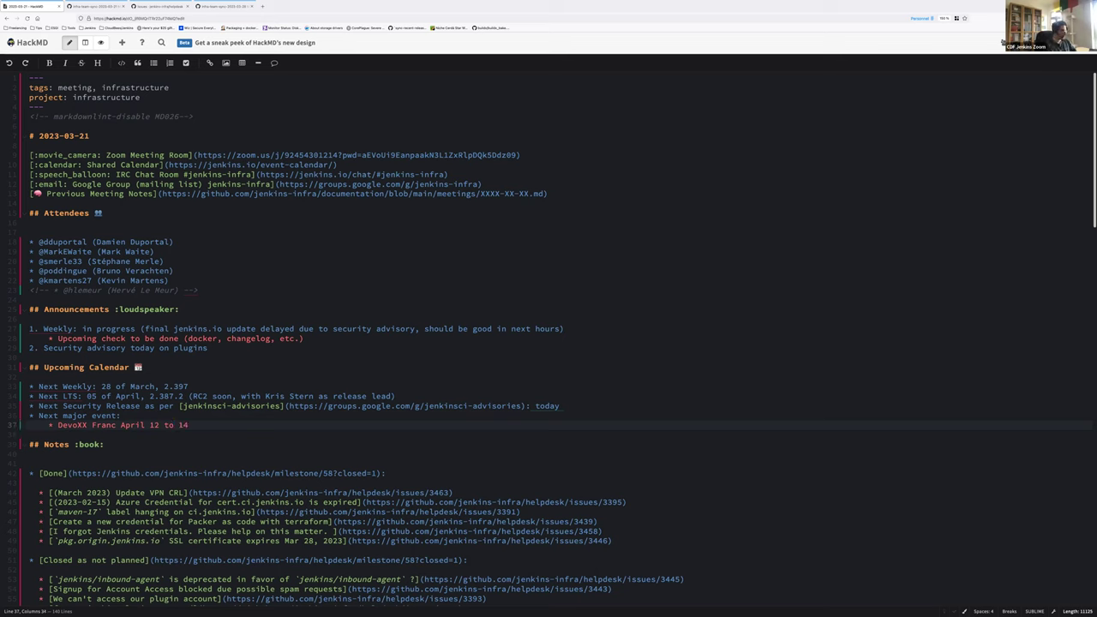
type("e")
key("End")
Step: Add a second sub-item, "CDCon in May", under Next major event
key("Return")
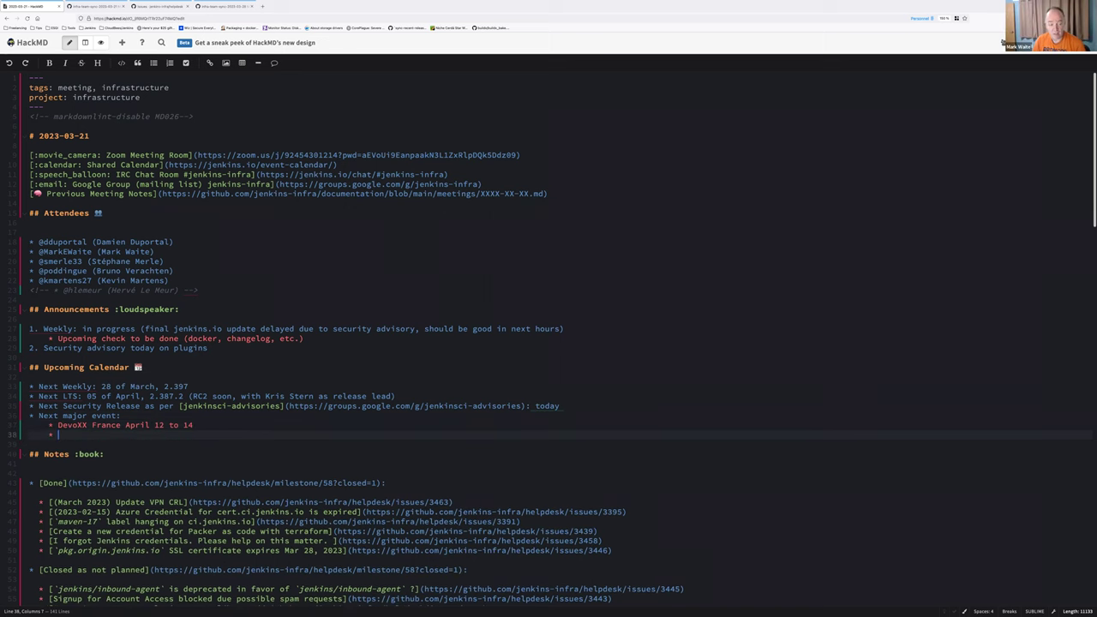
type("CDCon in May")
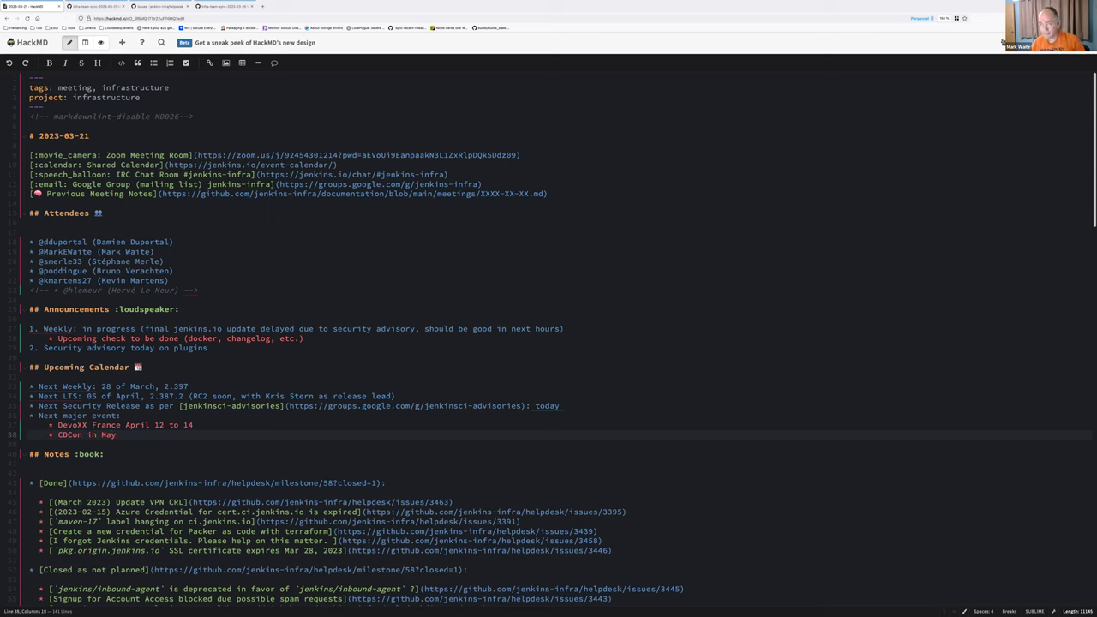
key("Down")
key("Down")
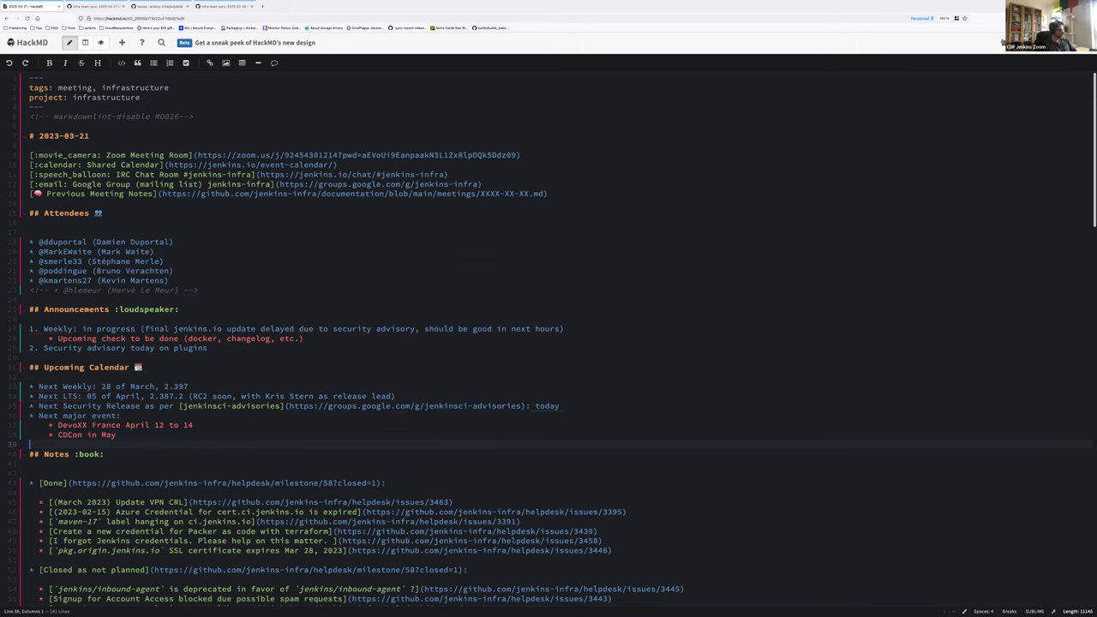
key("Down")
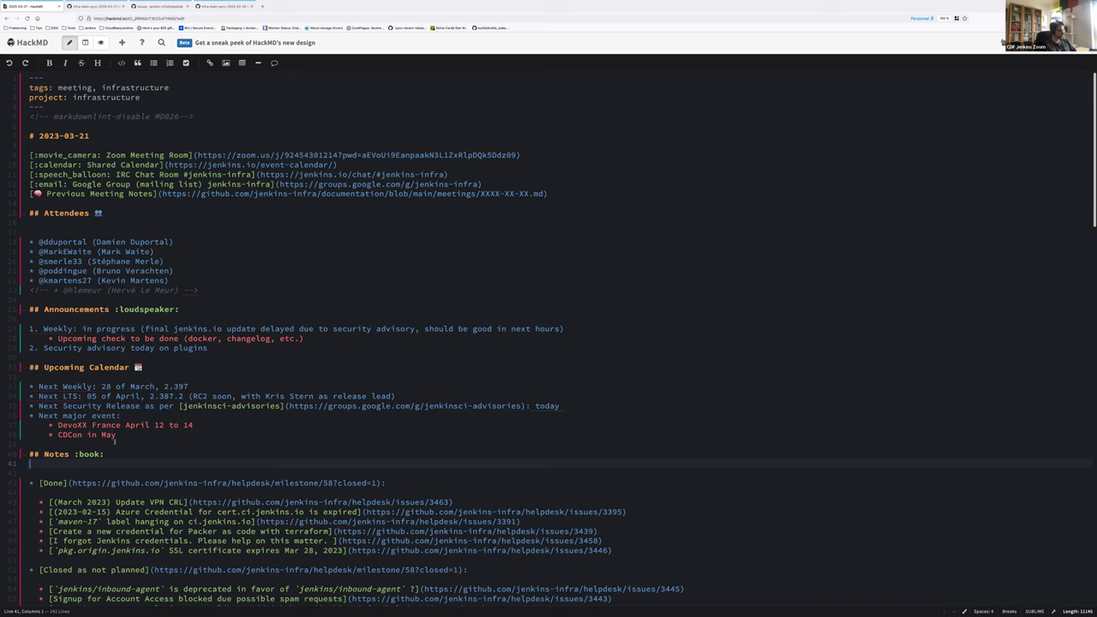
Step: Delete the blank line beneath the Done heading in the Notes section
scroll(114, 441, "down", 2)
left_click(90, 395)
key("Delete")
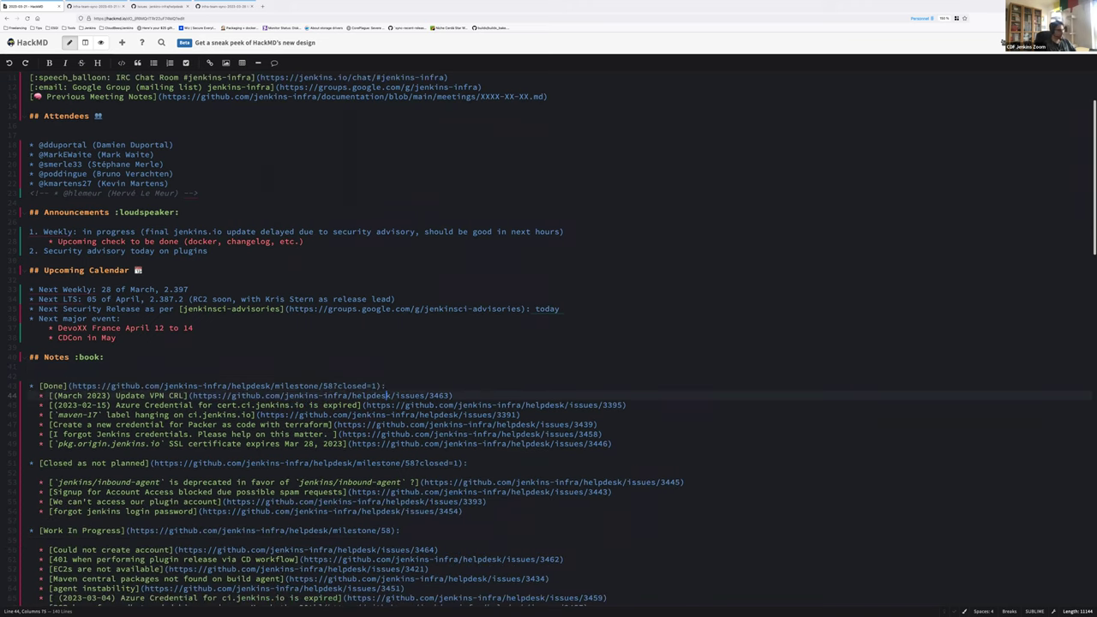
left_click(147, 396)
left_click(190, 395)
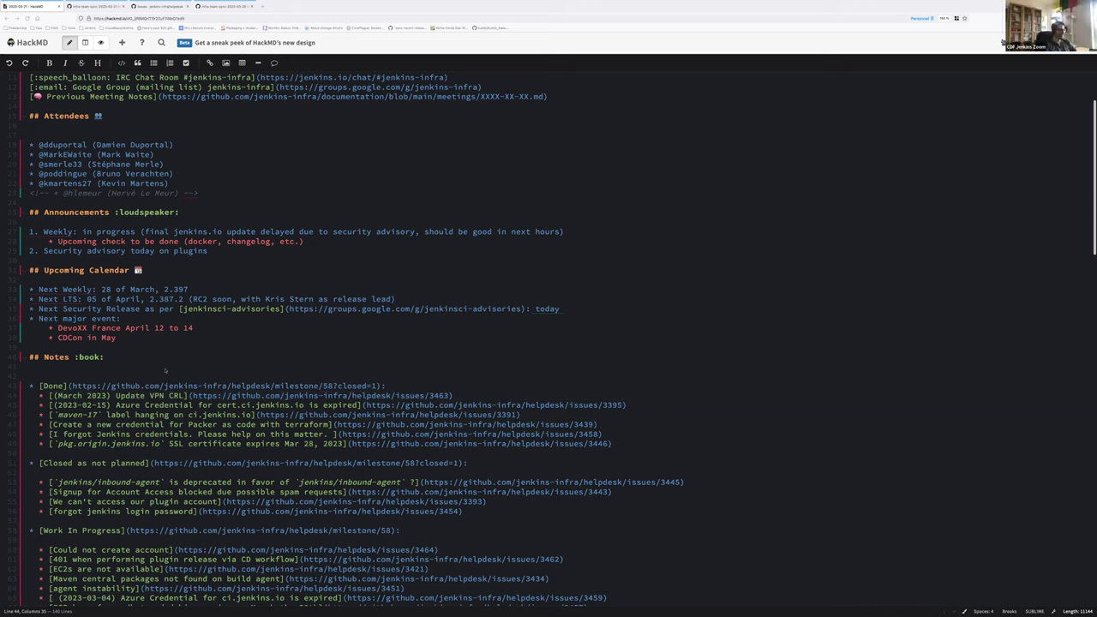
key("alt+Tab")
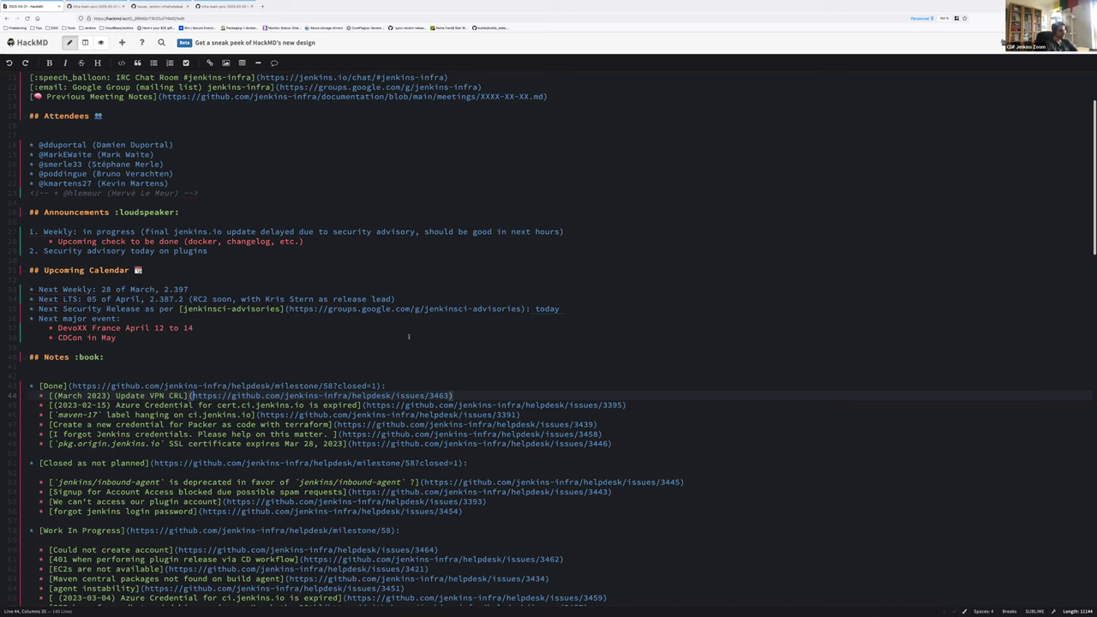
Step: Read helpdesk issue 3395 on the cert.ci.jenkins.io Azure credential and its linked issue 3460, and return to the meeting notes
left_click(366, 405)
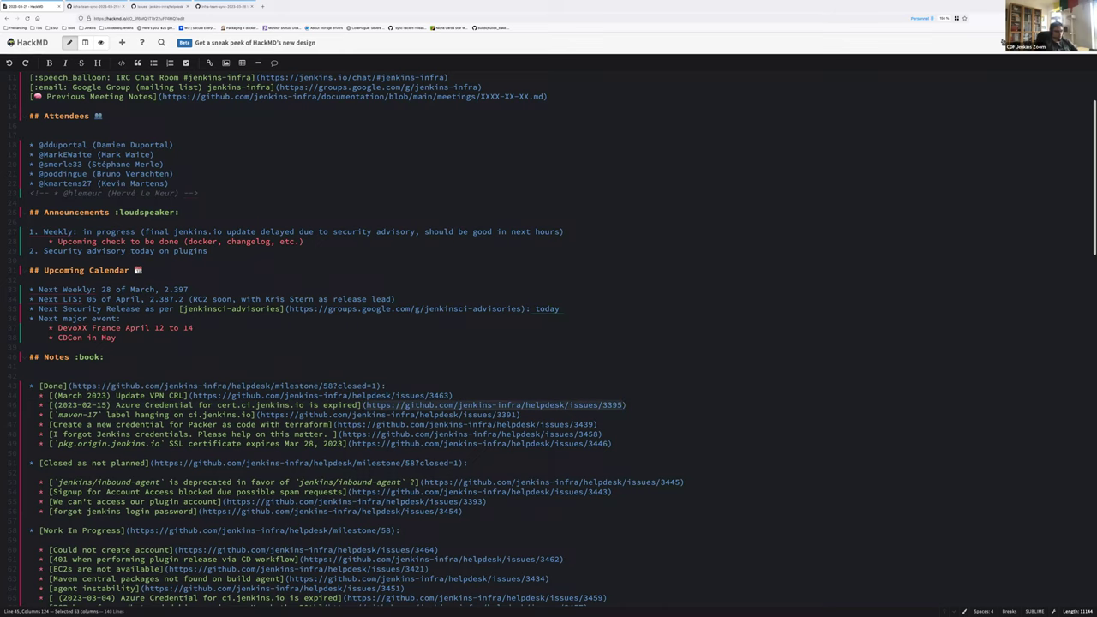
left_click(493, 405, "ctrl")
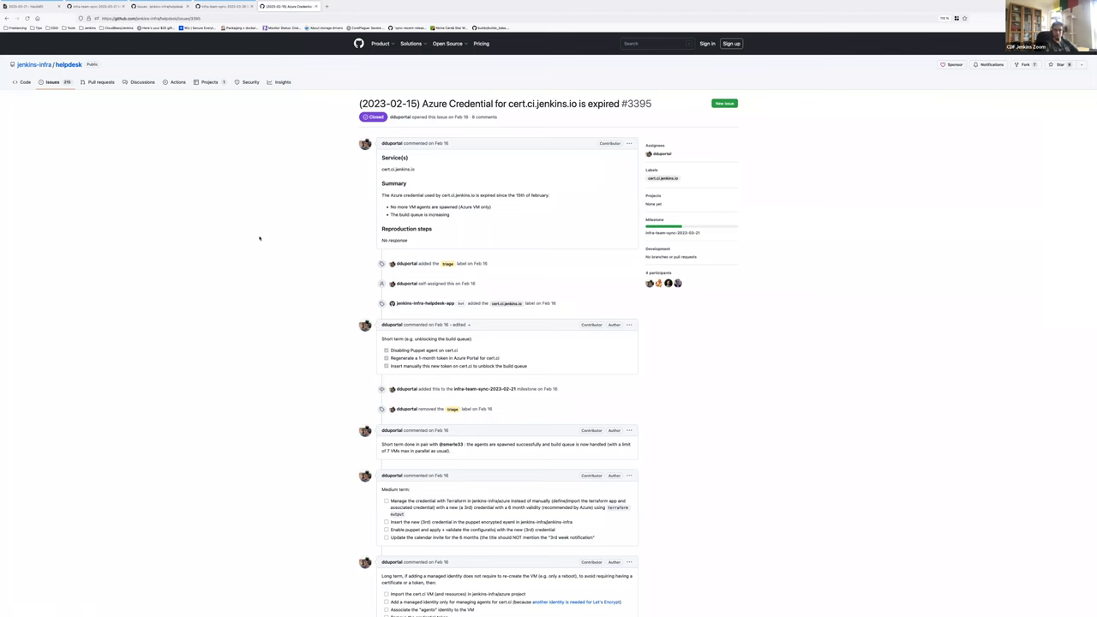
scroll(260, 238, "down", 20)
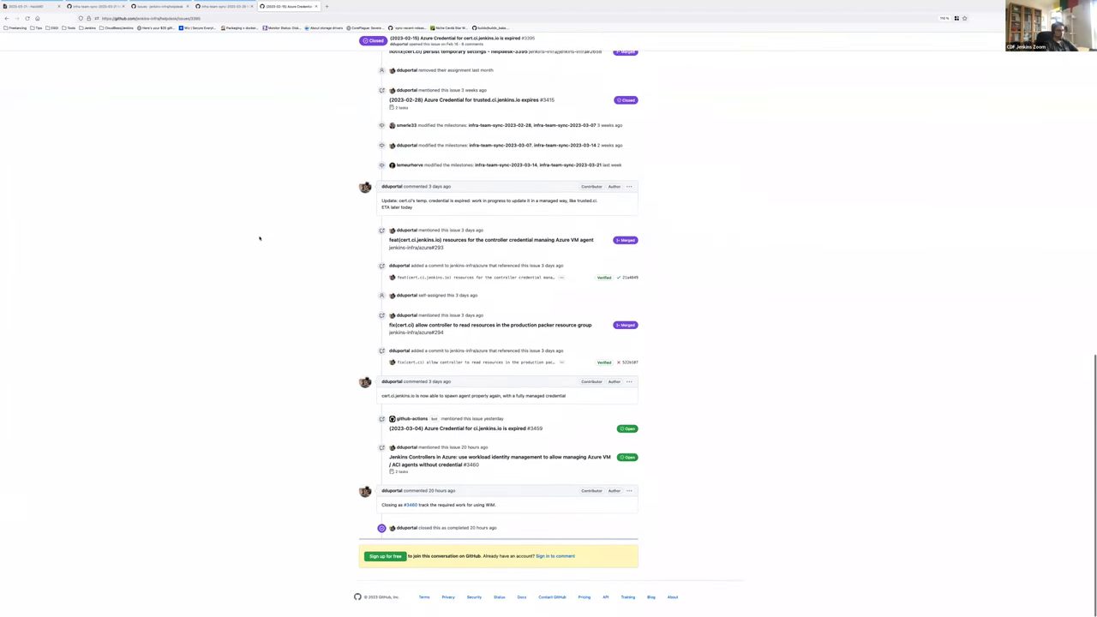
left_click(412, 507)
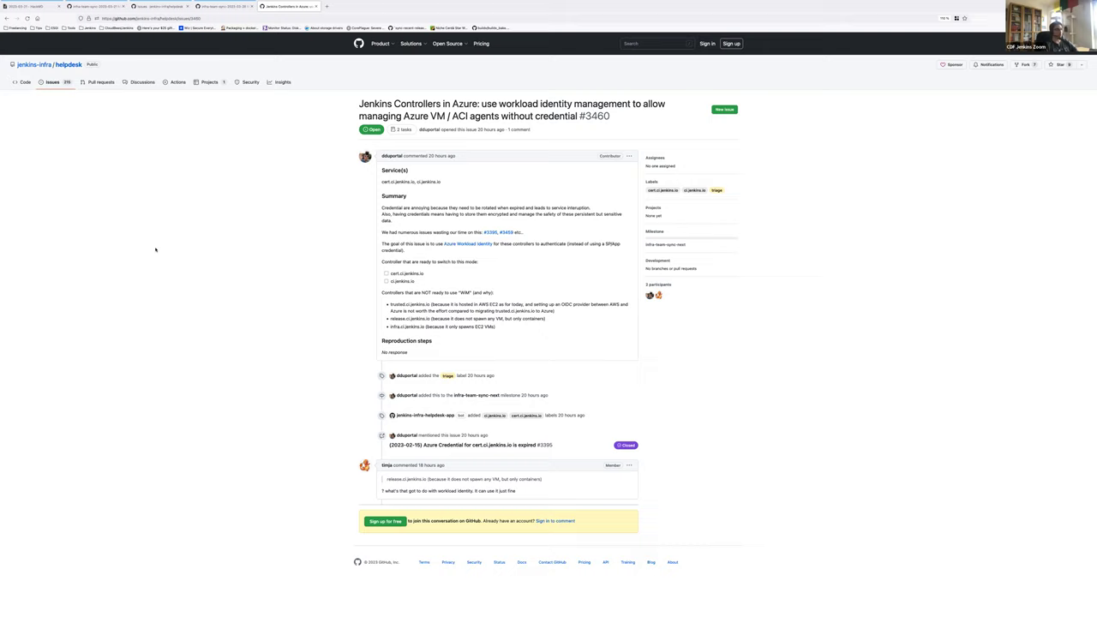
key("ctrl+w")
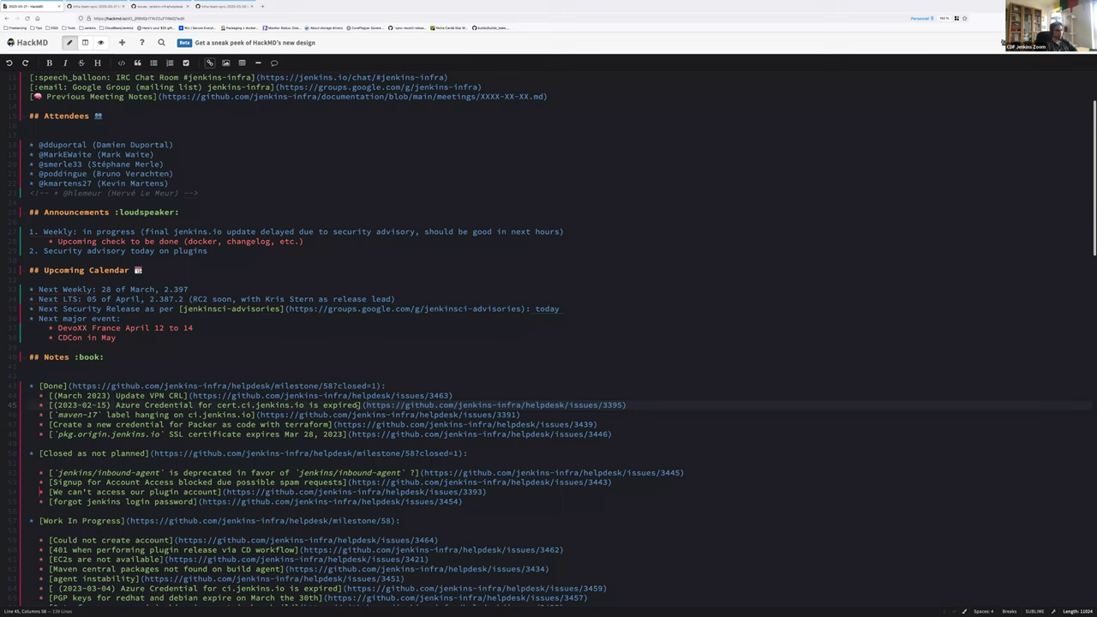
Step: Highlight the issue 3391 link of the `maven-17` label entry in the Done list for review
left_click(363, 404)
key("shift+Home")
left_click(363, 405)
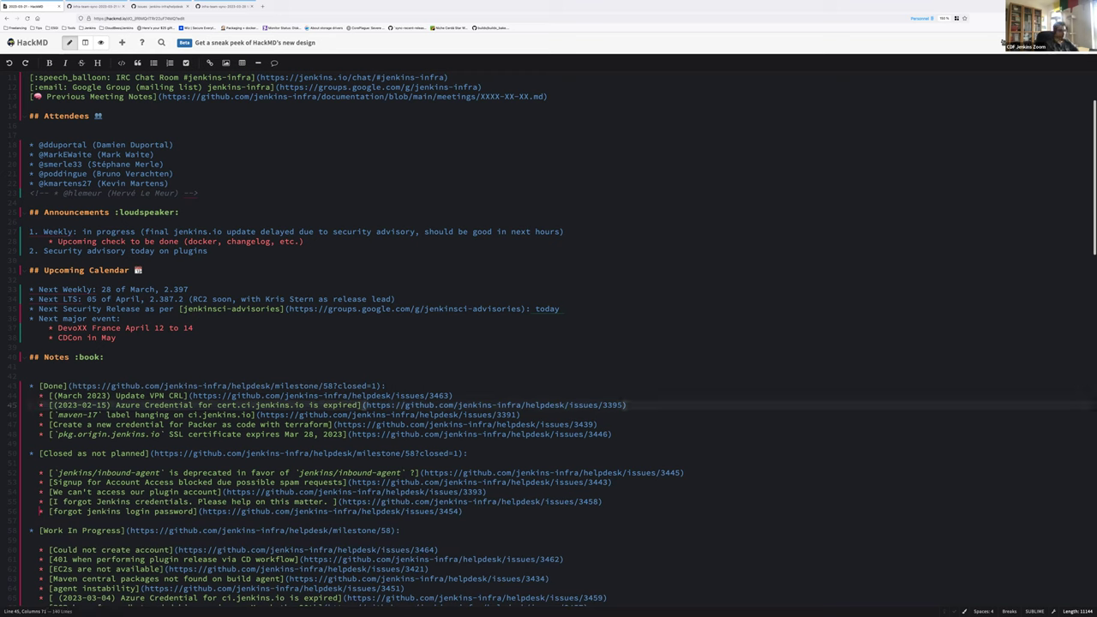
key("alt+Left")
key("alt+Left")
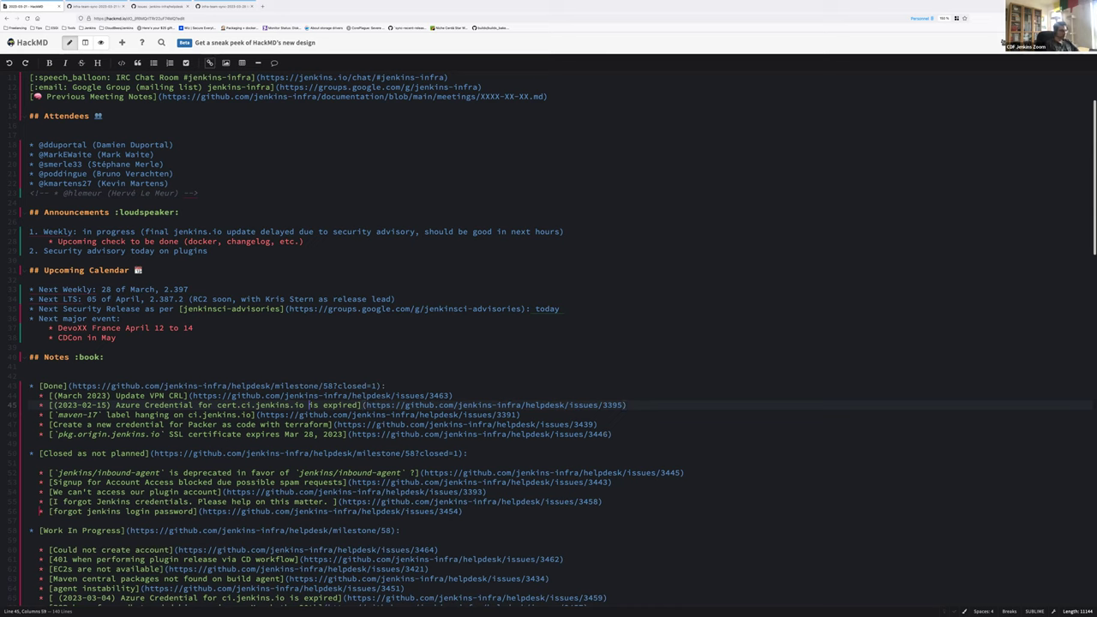
key("Down")
key("alt+Left")
key("alt+Left")
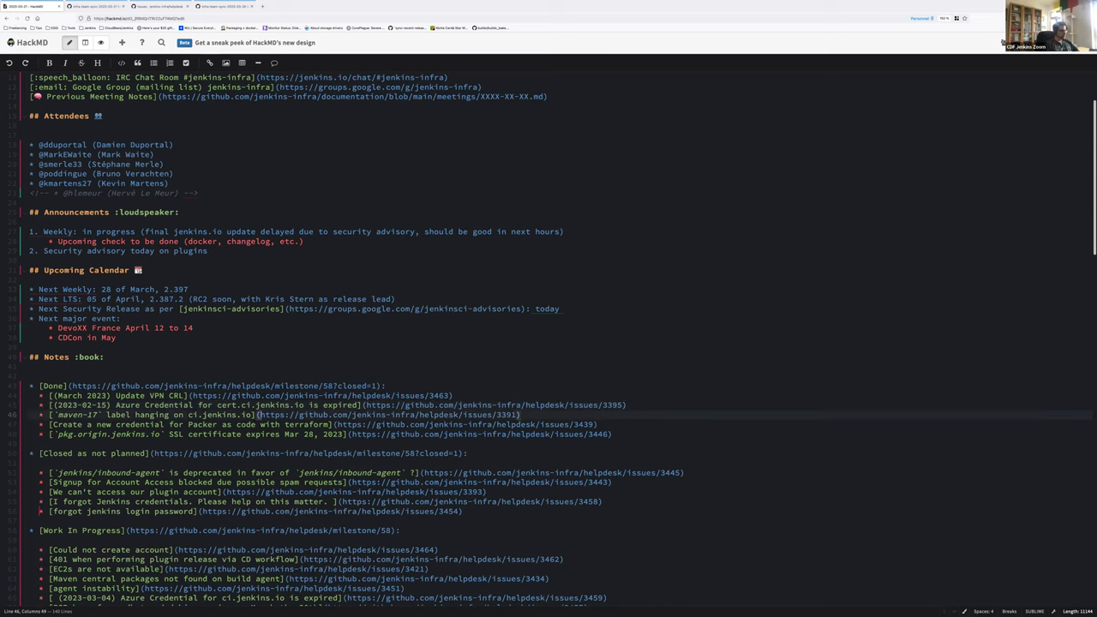
key("shift+End")
key("shift+Left")
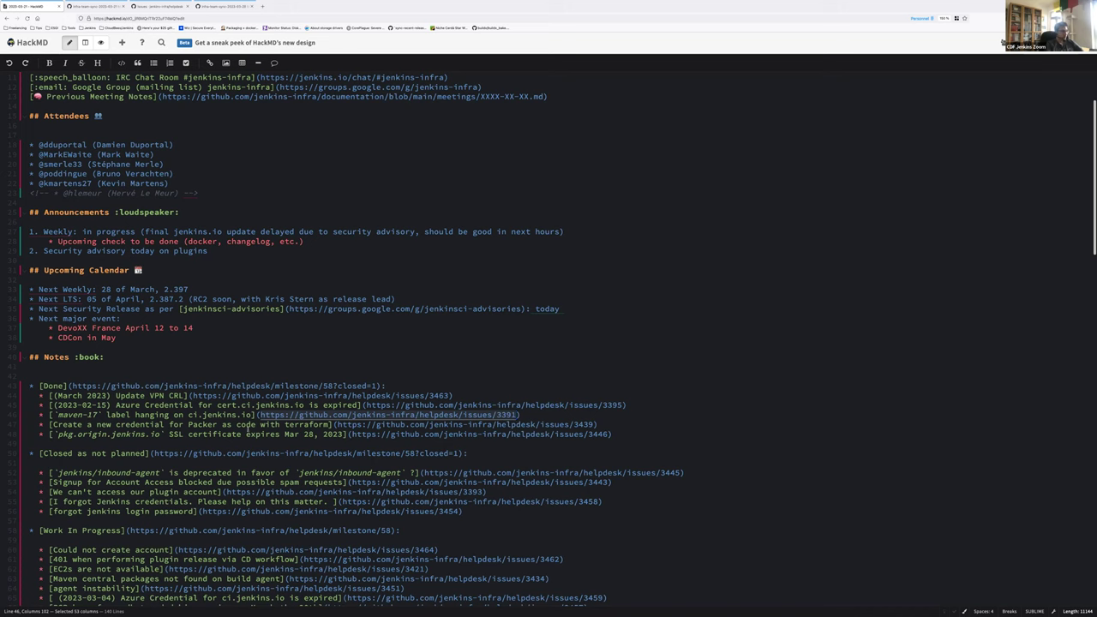
Step: Review the Done entries line by line, from the `maven-17` label to the `pkg.origin.jenkins.io` SSL certificate
left_click(221, 415)
triple_click(221, 415)
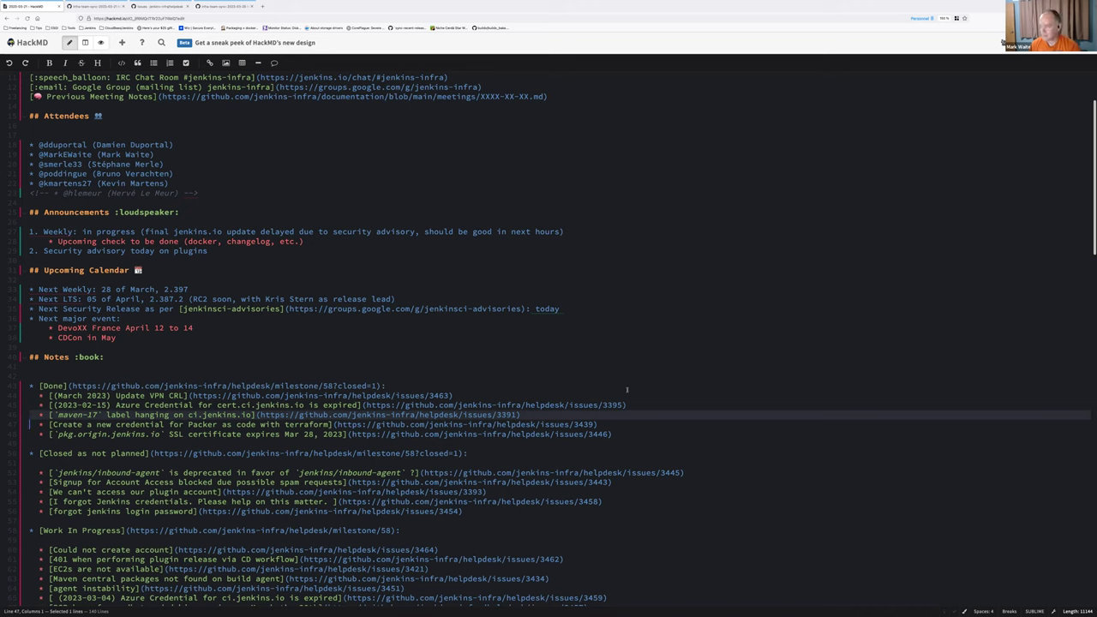
double_click(247, 424)
triple_click(247, 424)
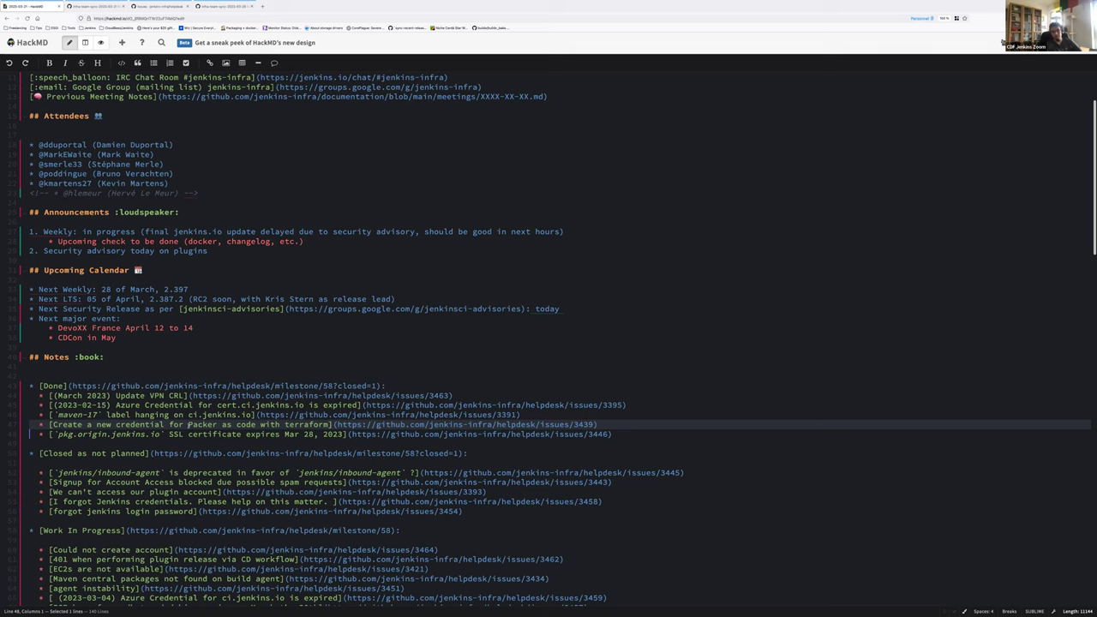
double_click(264, 404)
triple_click(254, 424)
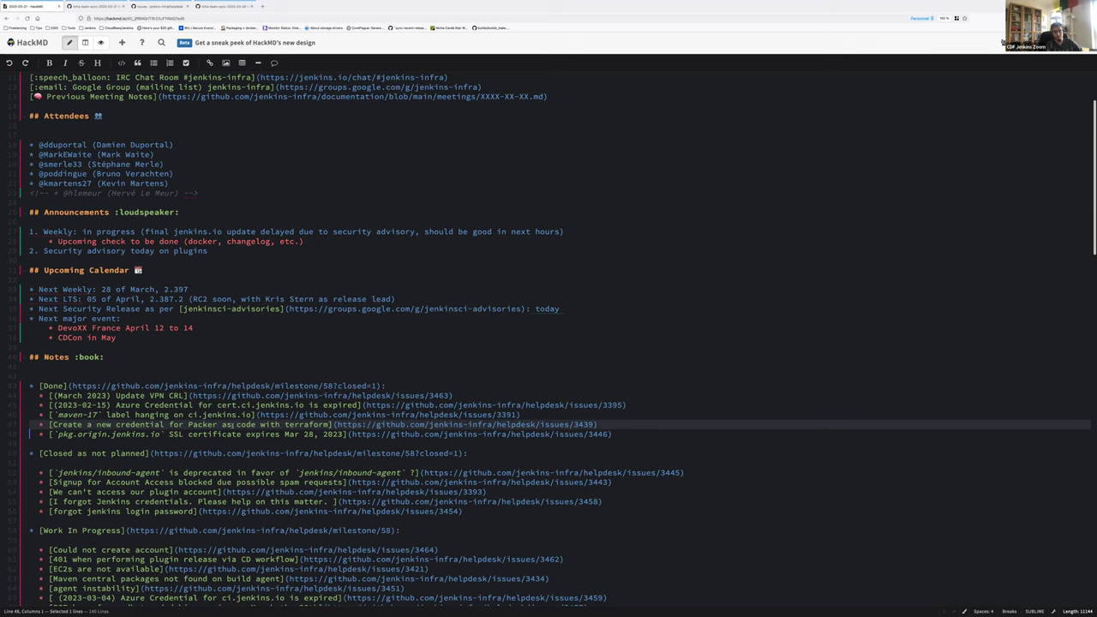
left_click(245, 433)
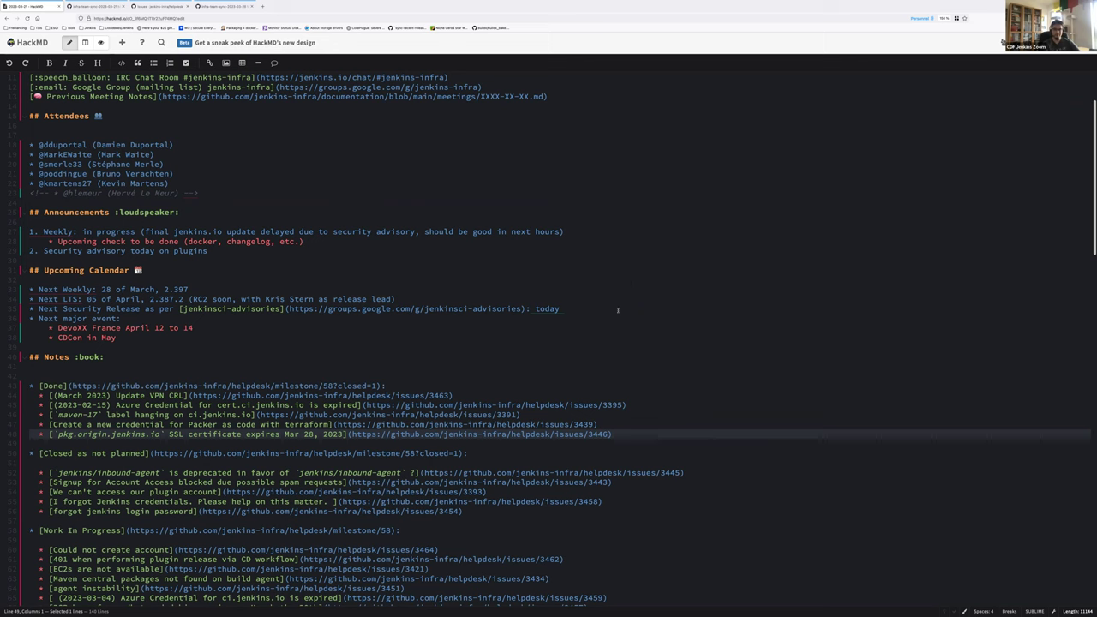
Step: Undo the deletion of the blank line beneath the Done heading
scroll(617, 309, "down", 1)
left_click(84, 416)
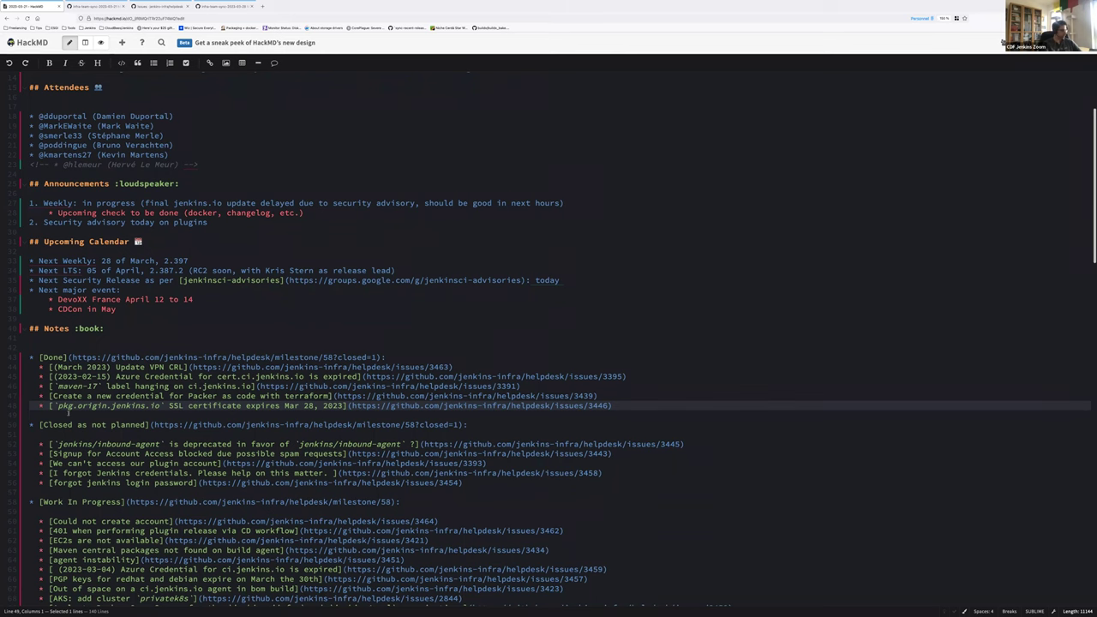
key("ctrl+z")
key("ctrl+z")
key("ctrl+y")
Step: Move the "401 when performing plugin release via CD workflow" entry from Work In Progress to the end of the Done list
left_click(77, 452)
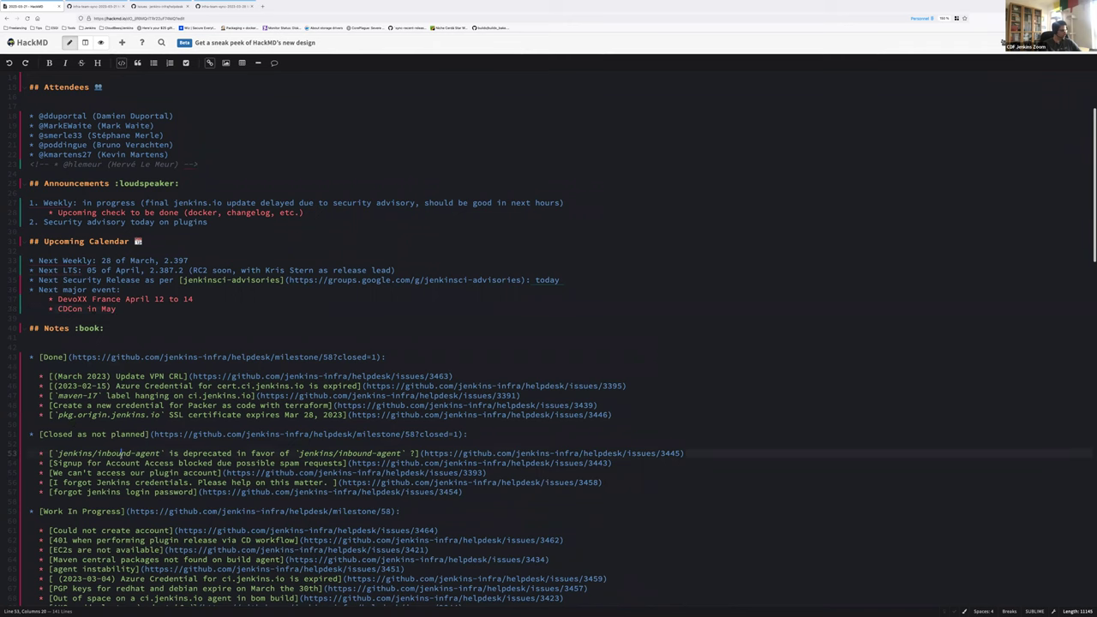
scroll(85, 467, "down", 1)
left_click(41, 483)
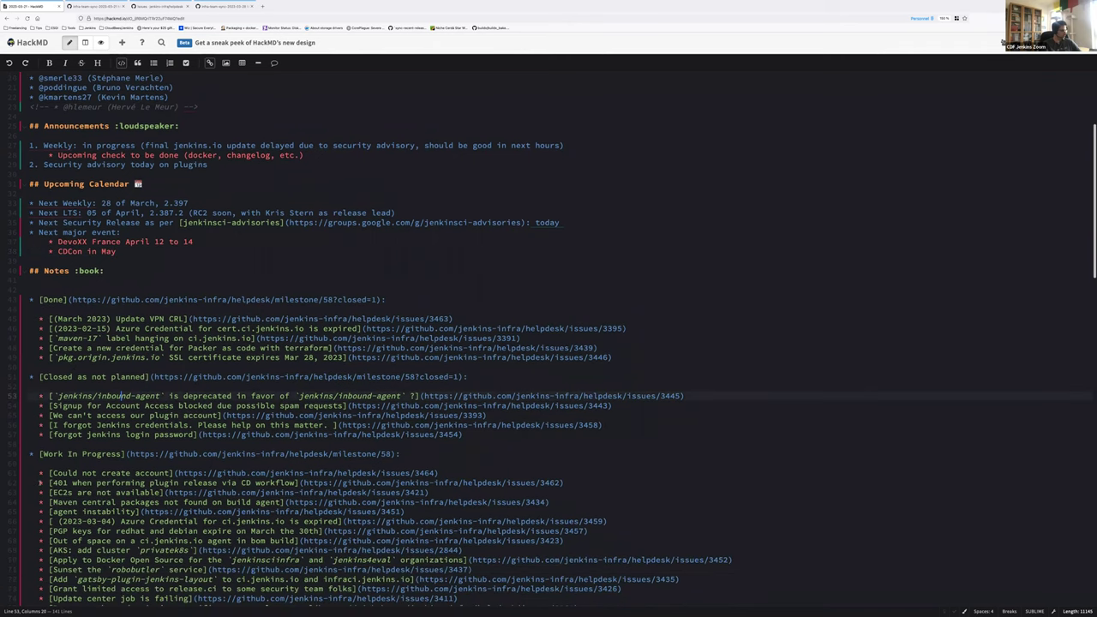
key("shift+End")
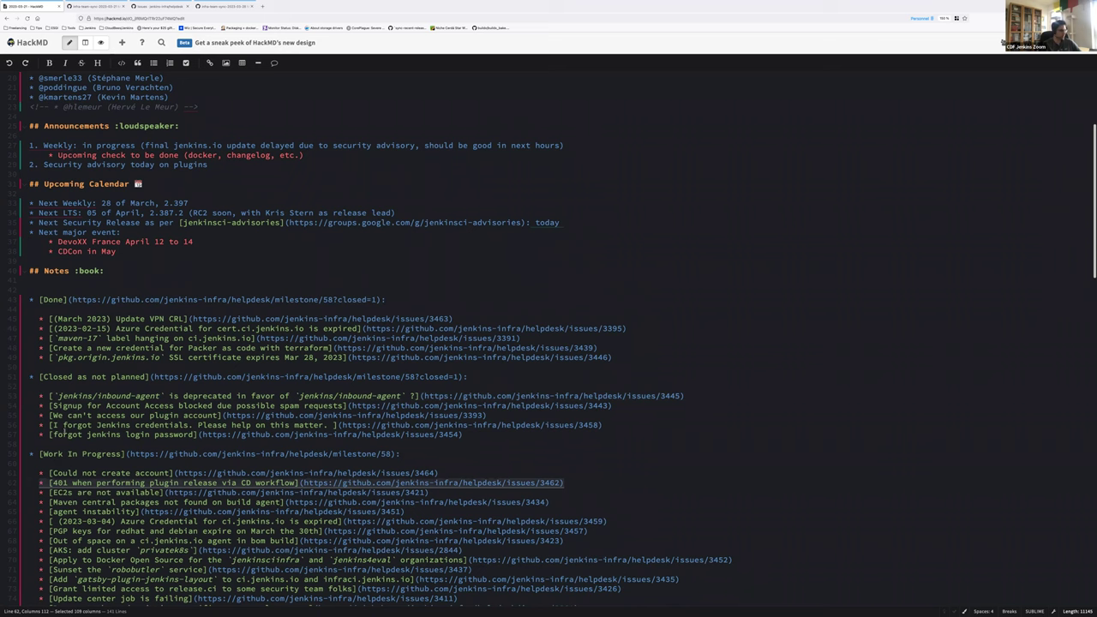
key("ctrl+x")
left_click(49, 367)
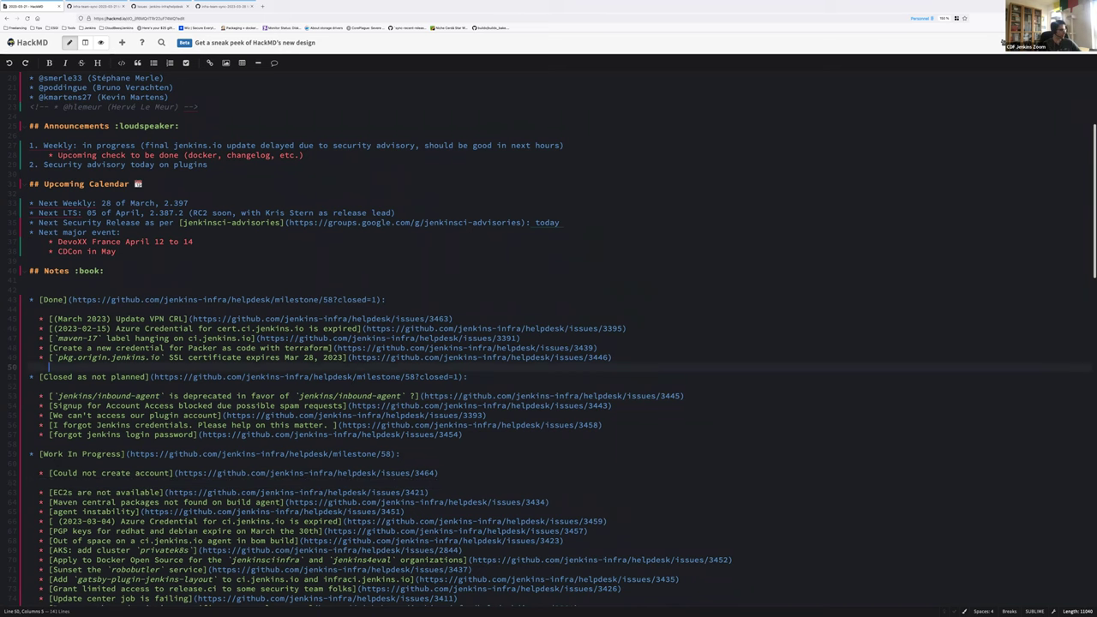
type("*")
key("ctrl+v")
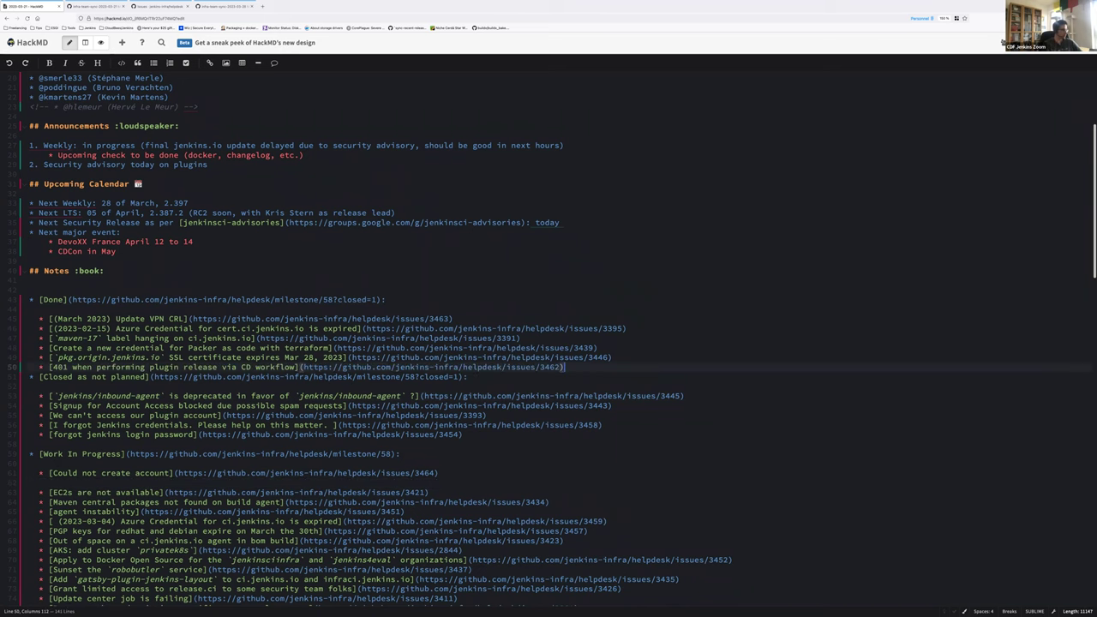
key("Return")
key("BackSpace")
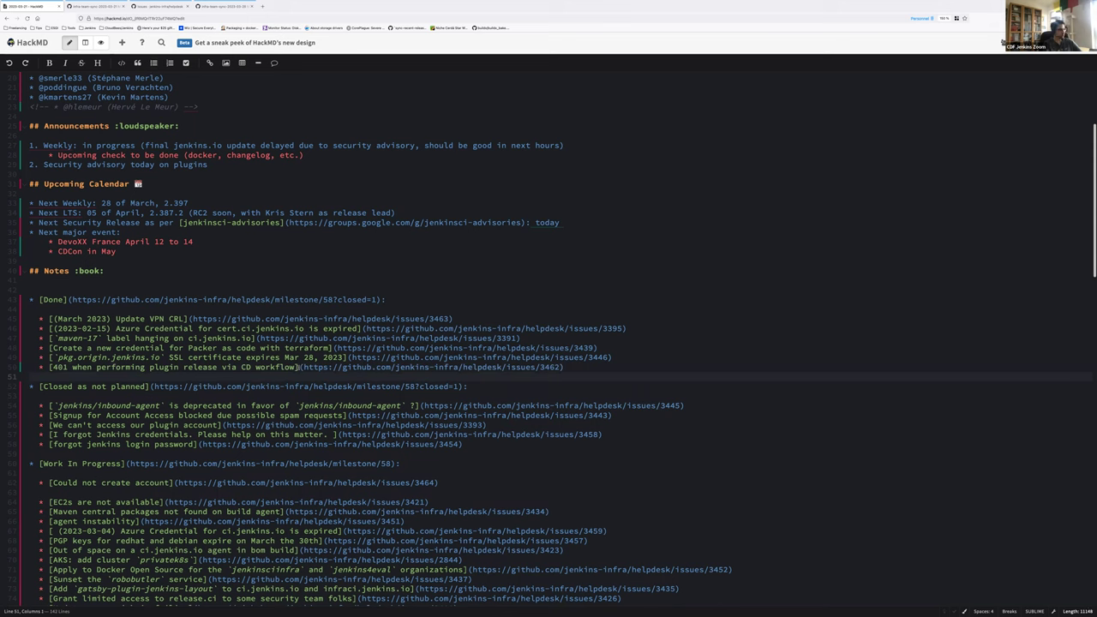
Step: Highlight the issue 3462 link of the "401 when performing plugin release via CD workflow" entry for review
left_click(300, 366)
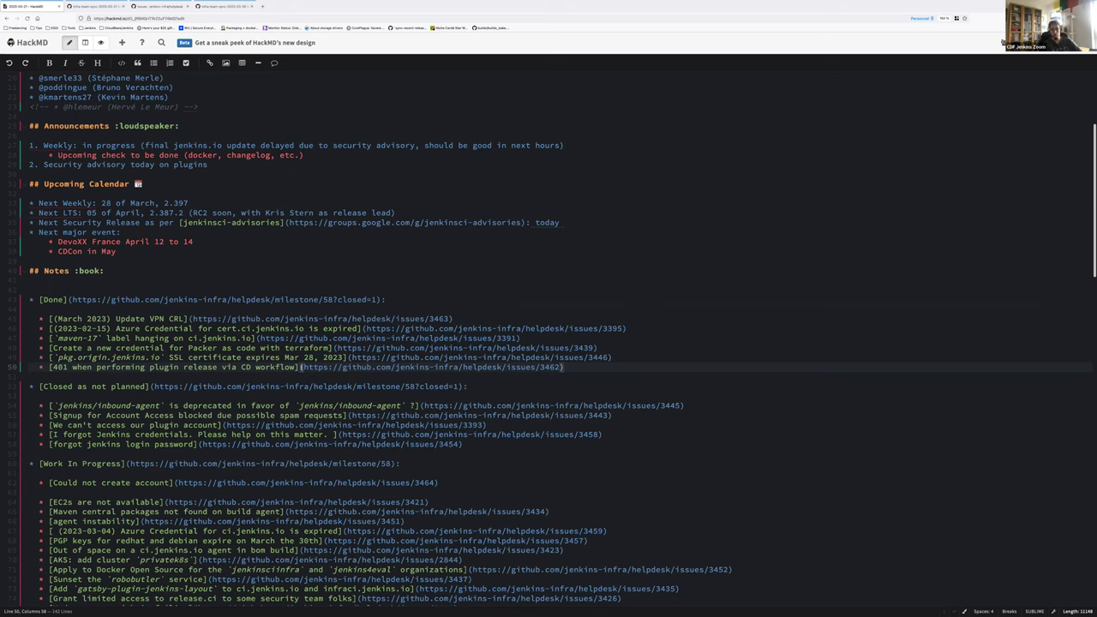
key("shift+End")
key("shift+Left")
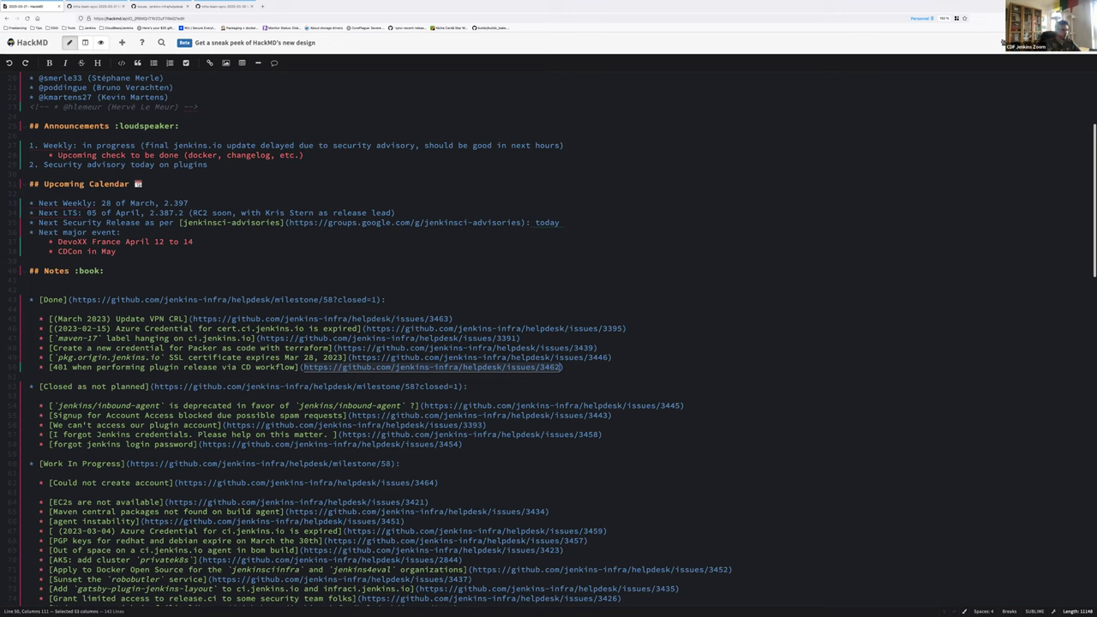
Step: Remove the blank line beneath the "Closed as not planned" heading and go to the `jenkins/inbound-agent` entry for review
left_click(116, 394)
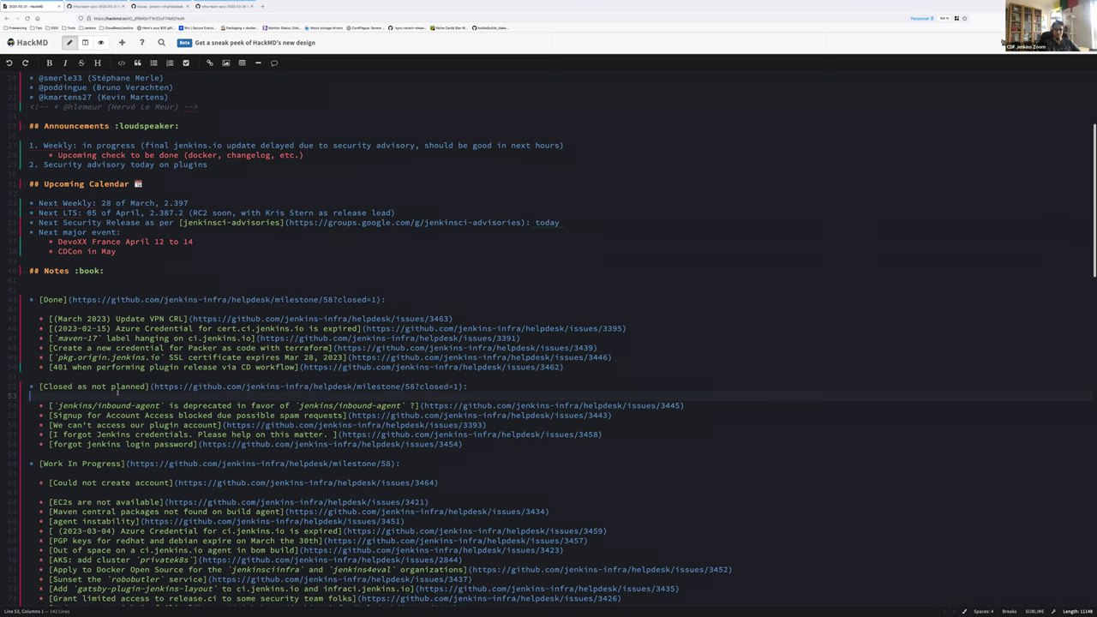
key("BackSpace")
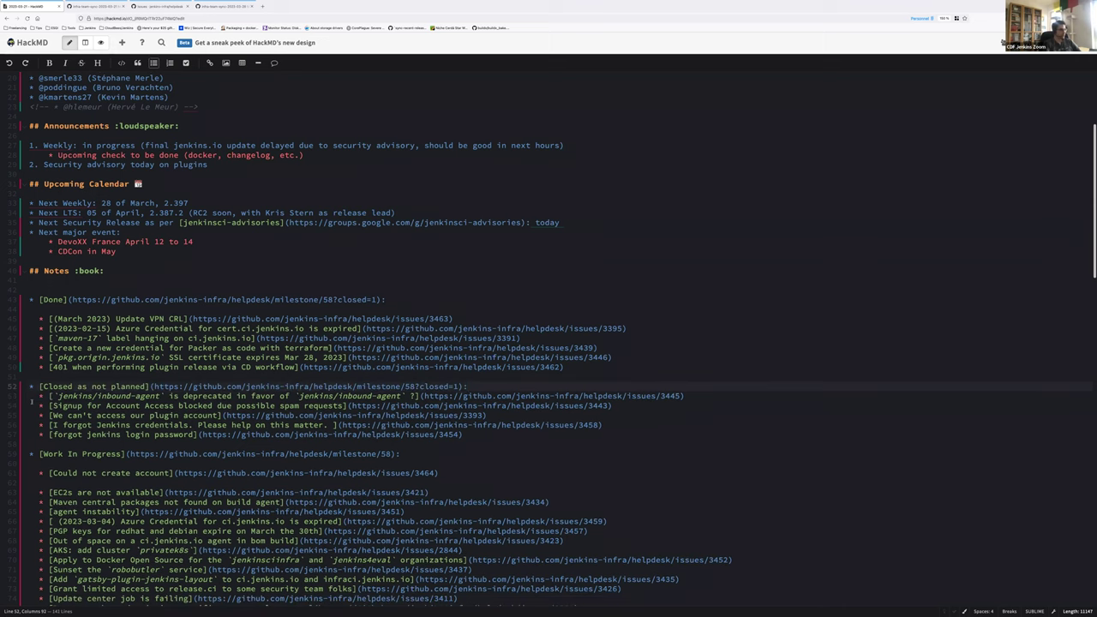
key("Down")
key("Home")
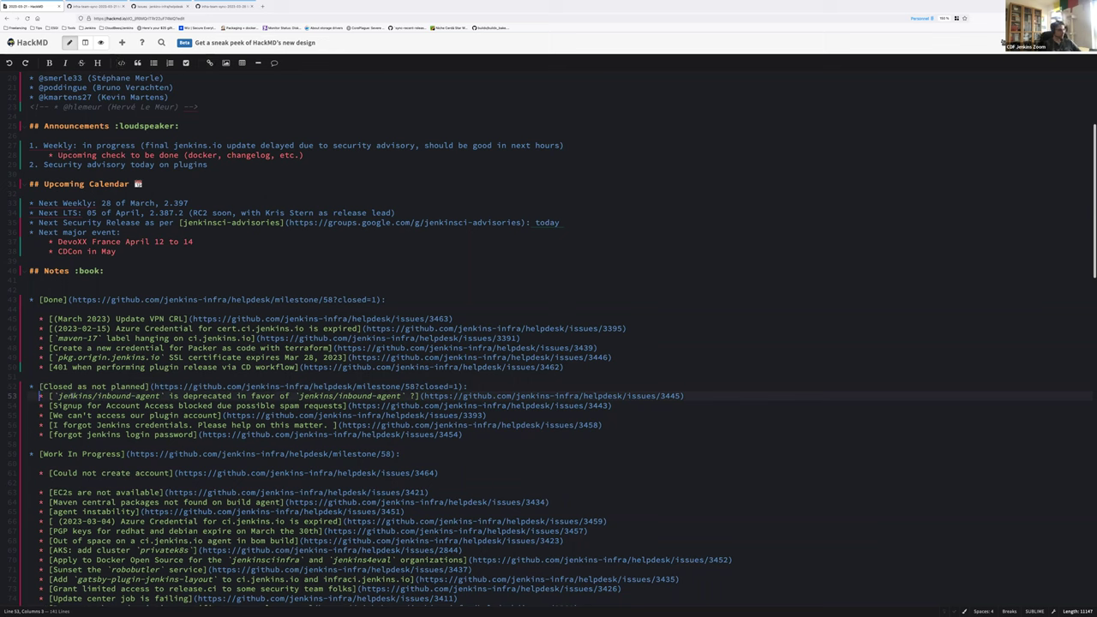
key("Right")
key("Right")
key("Right")
key("Right")
key("Right")
key("Right")
key("Right")
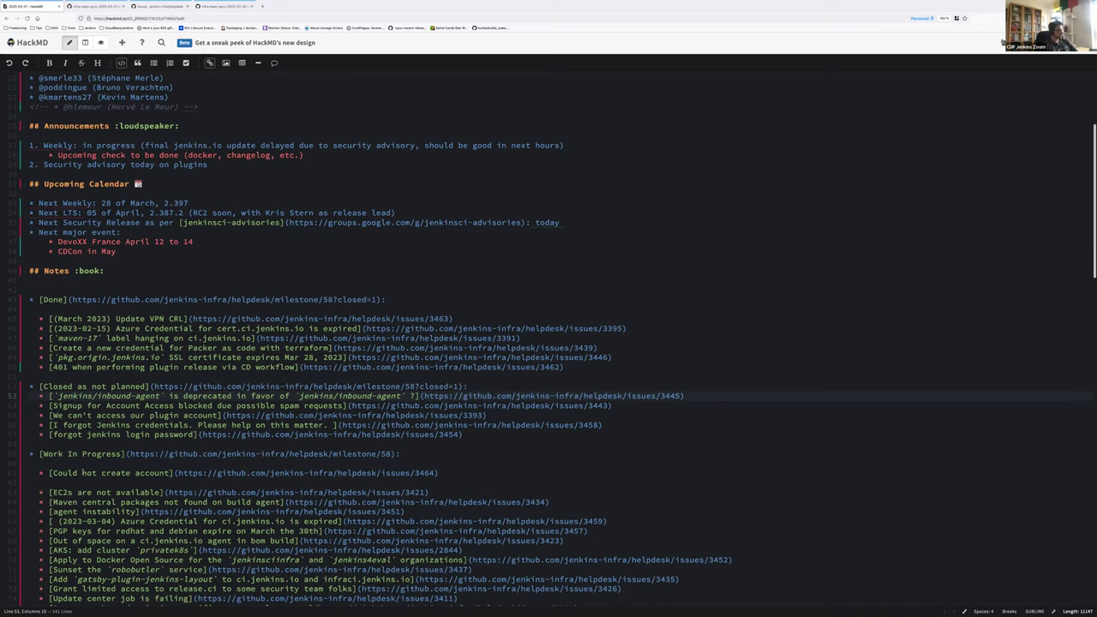
Step: Remove the blank line between the "Could not create account" and "EC2s are not available" entries in Work In Progress
scroll(557, 343, "down", 1)
scroll(557, 343, "down", 1)
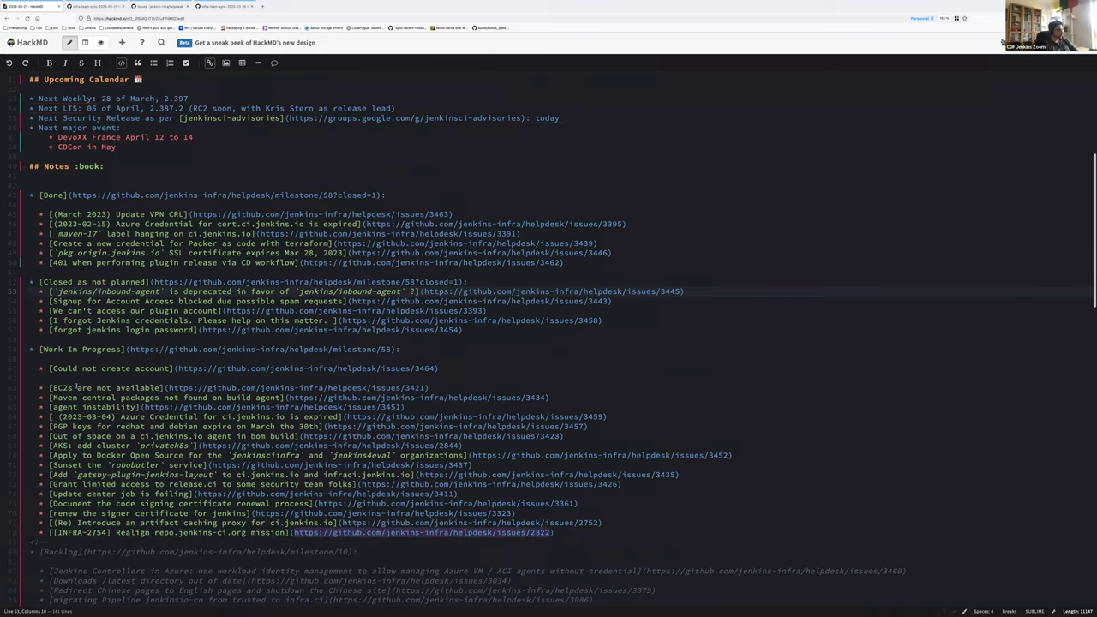
left_click(75, 379)
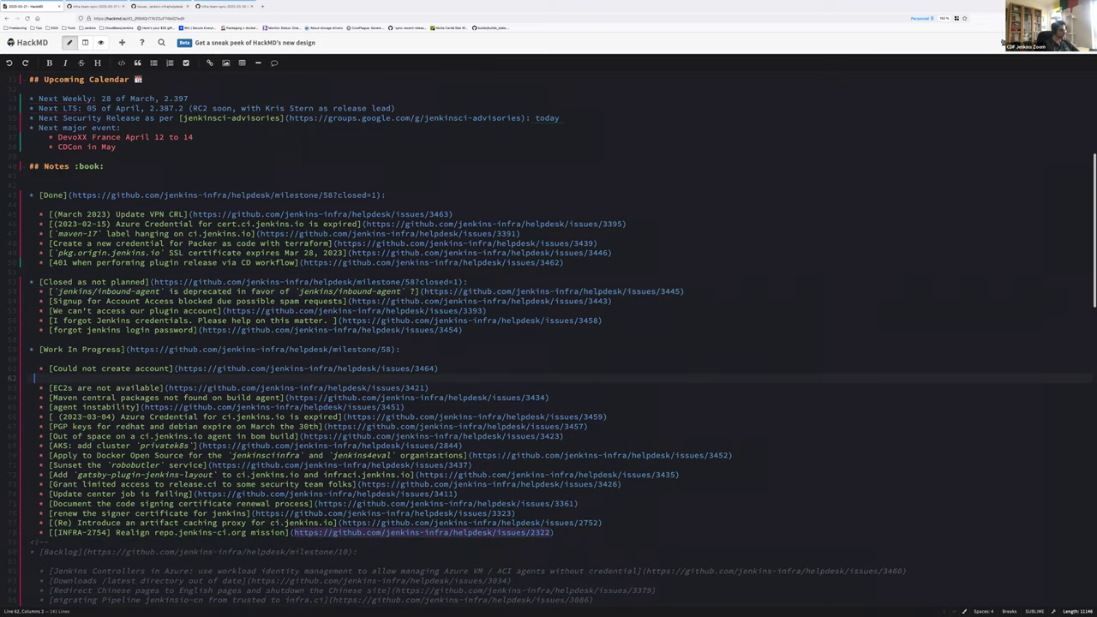
key("BackSpace")
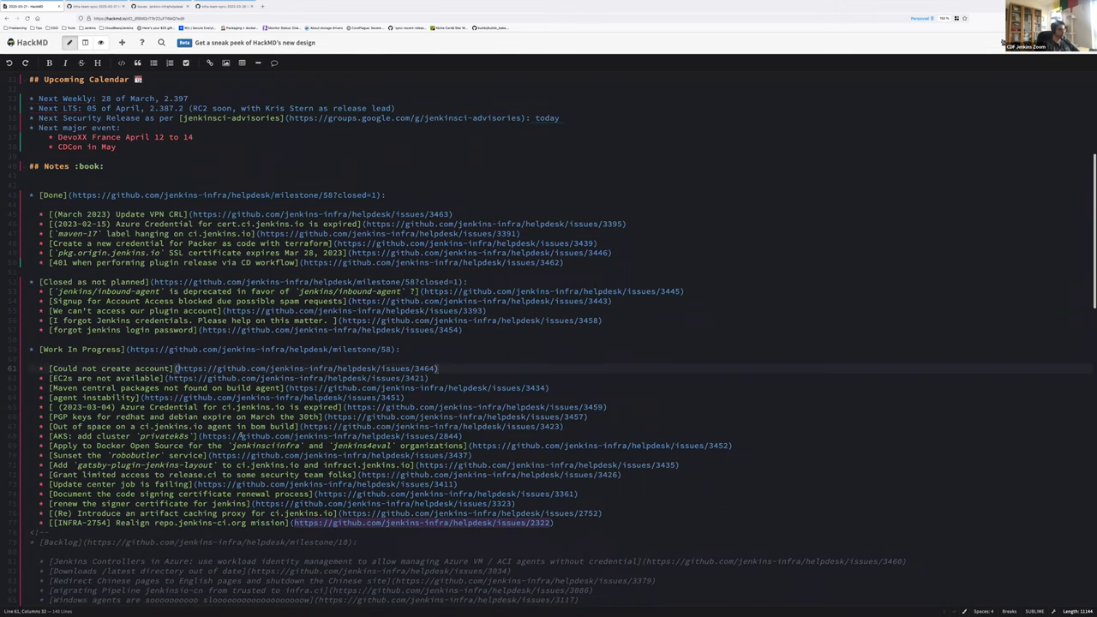
Step: Read helpdesk issue 3464, "Could not create account", in a new browser tab and return to the meeting notes
key("ctrl+shift+m")
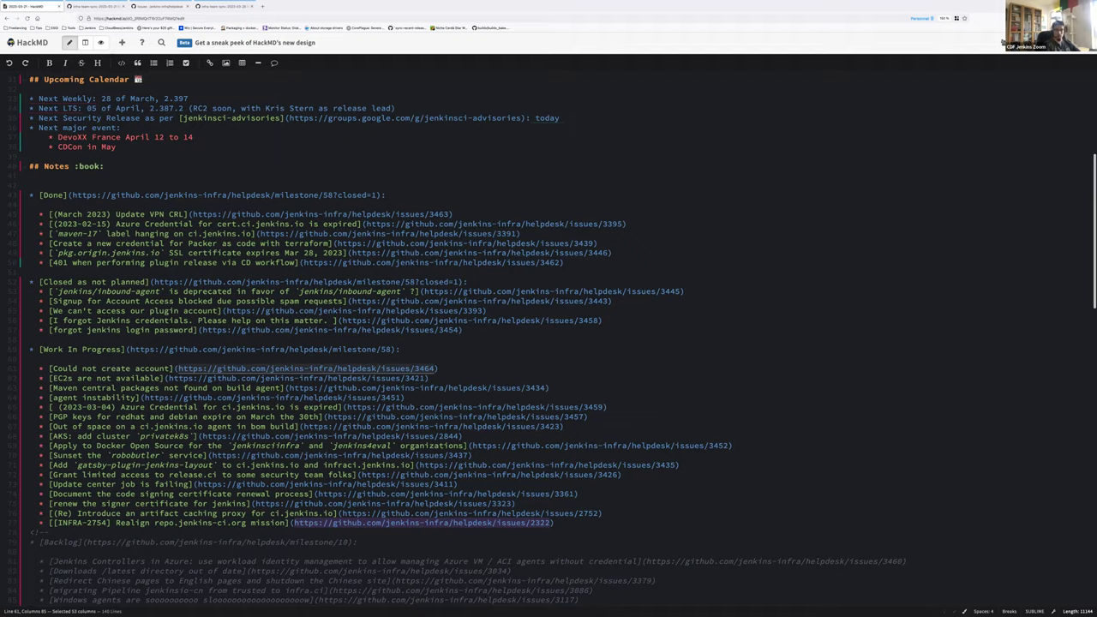
key("ctrl+c")
key("ctrl+t")
key("ctrl+v")
key("Return")
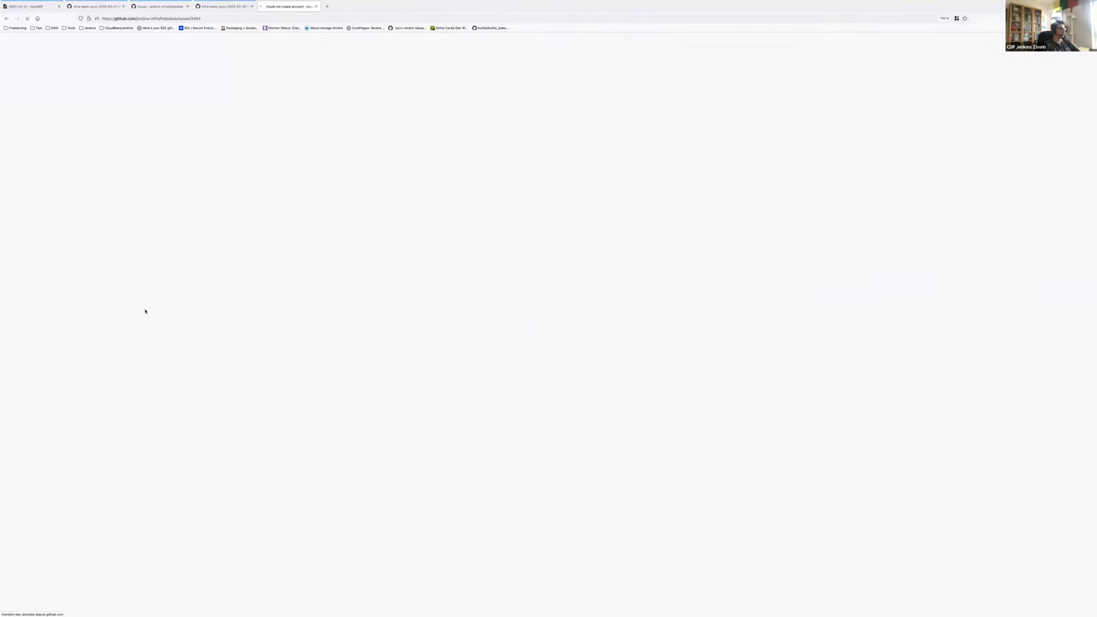
scroll(314, 314, "down", 3)
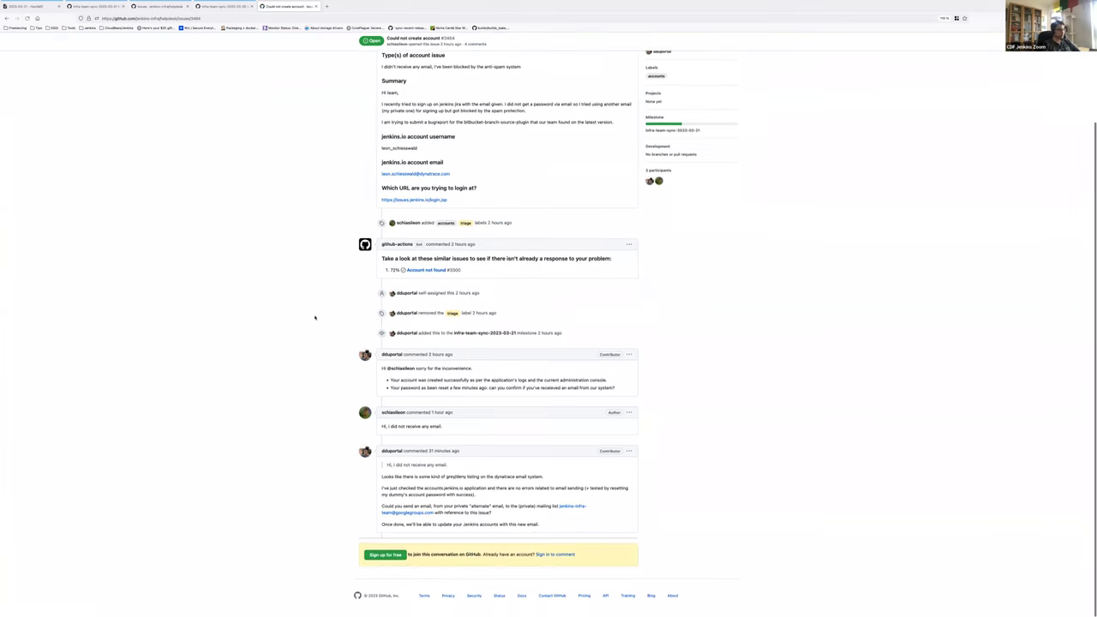
scroll(314, 317, "up", 2)
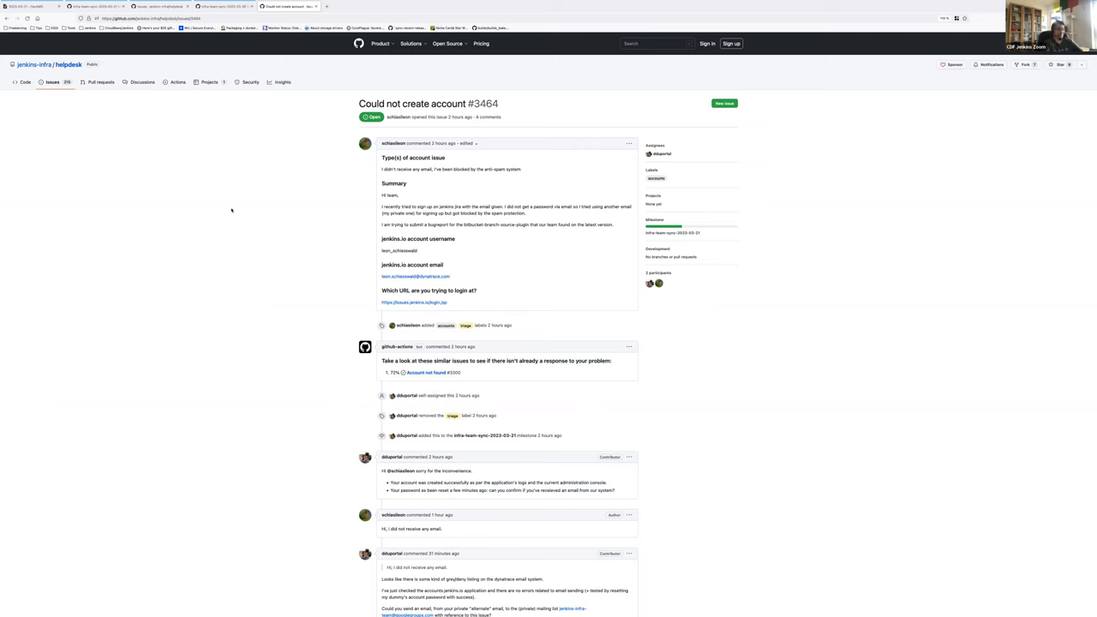
scroll(230, 210, "down", 2)
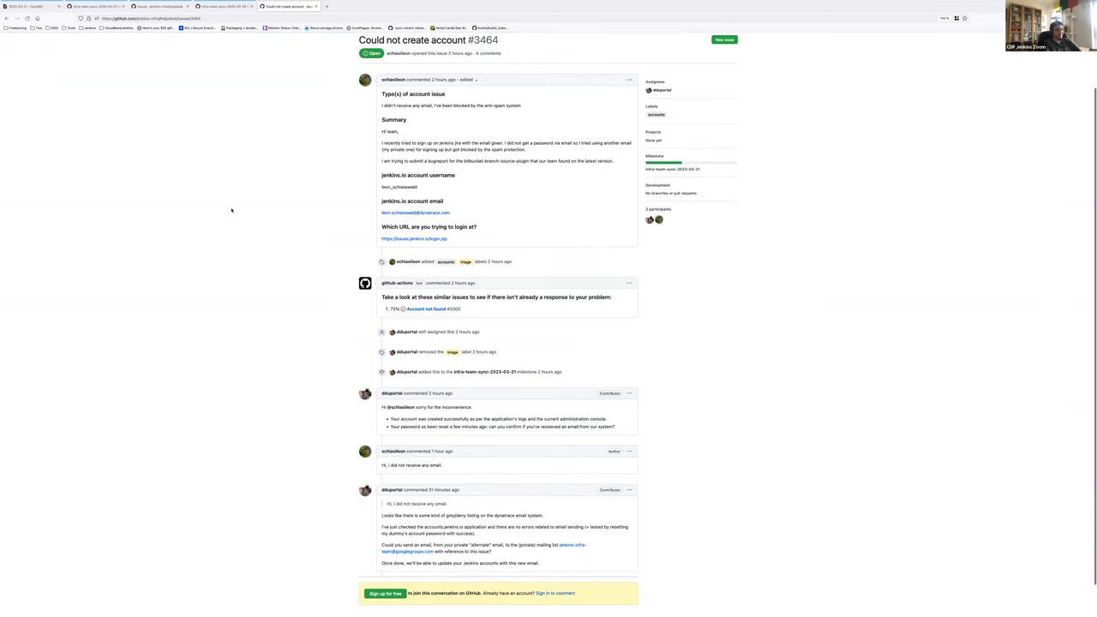
scroll(230, 210, "down", 1)
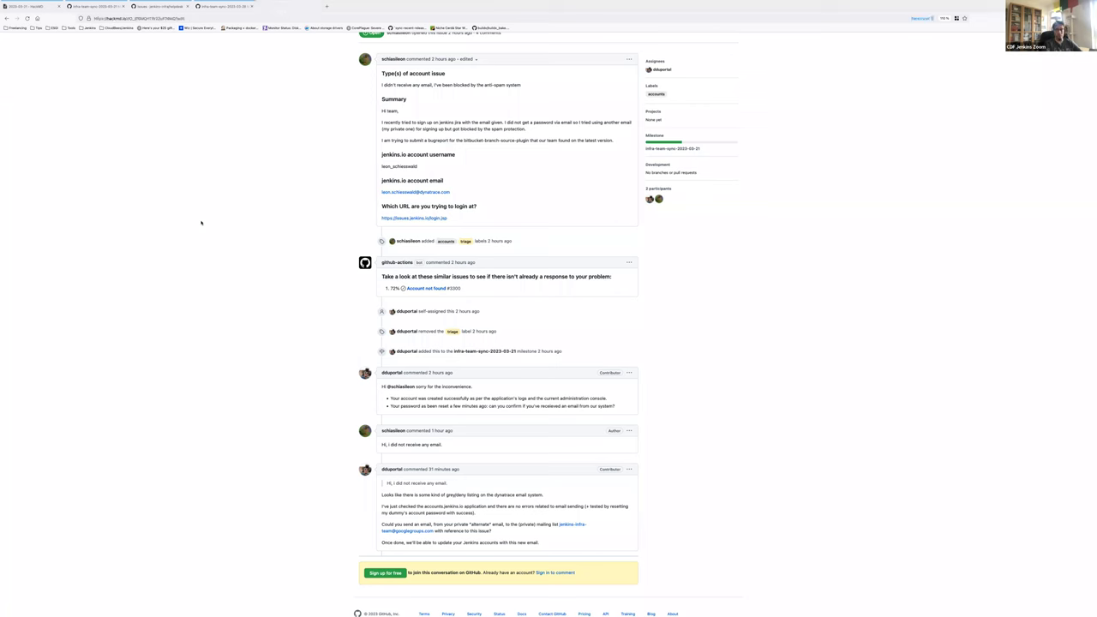
key("ctrl+1")
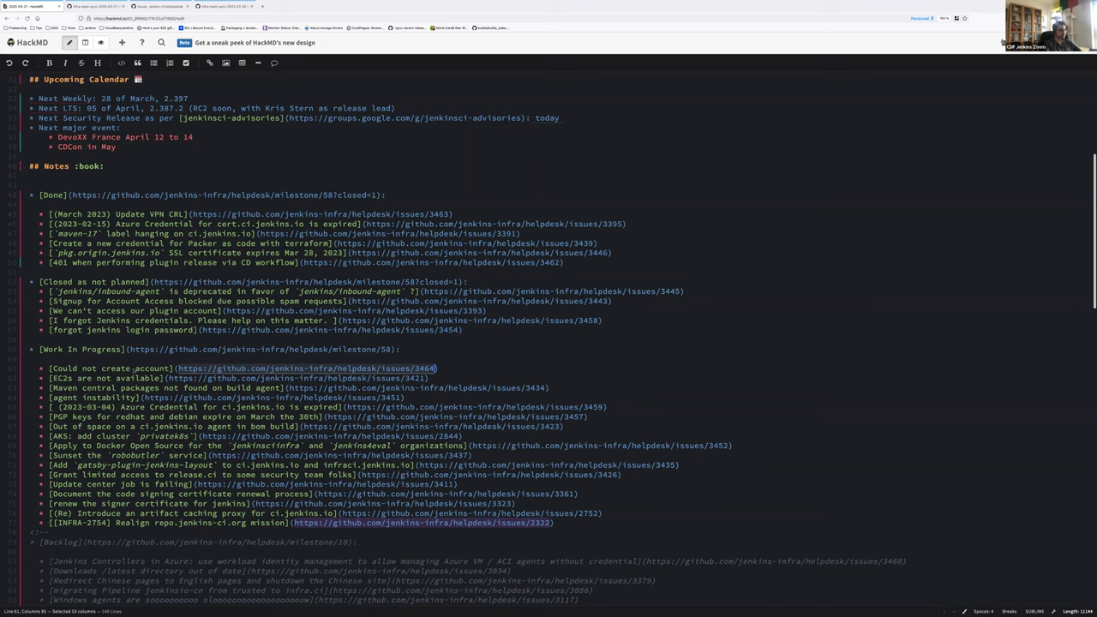
Step: Open helpdesk issue 3421, "EC2s are not available", from its Work In Progress link and read through its comments
left_click(167, 377)
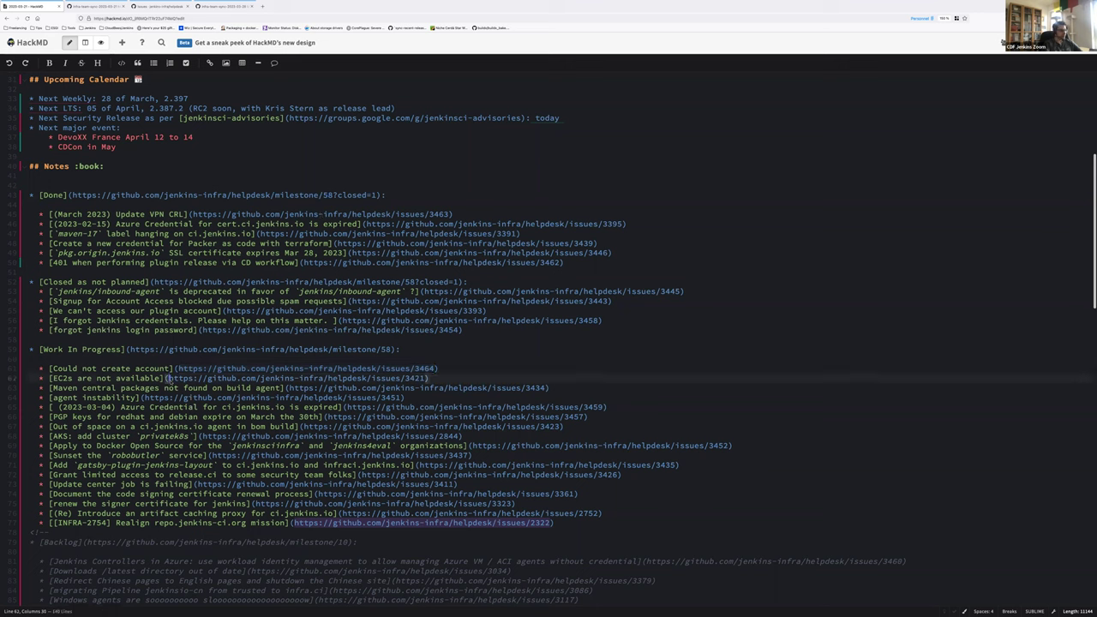
left_click_drag(167, 378, 427, 379)
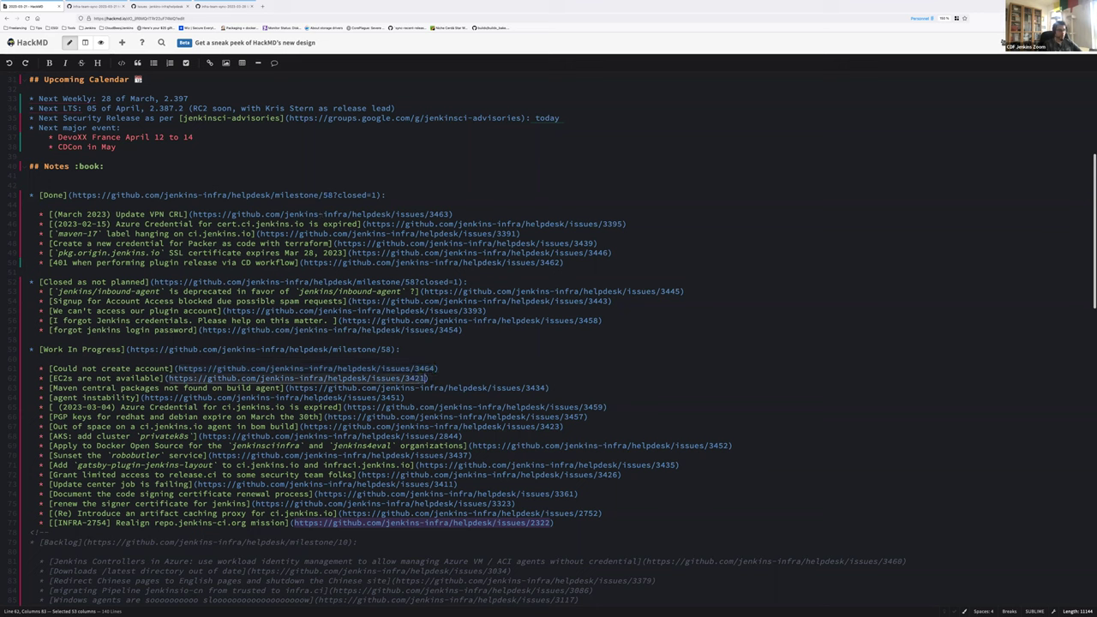
key("ctrl+c")
key("ctrl+t")
key("ctrl+v")
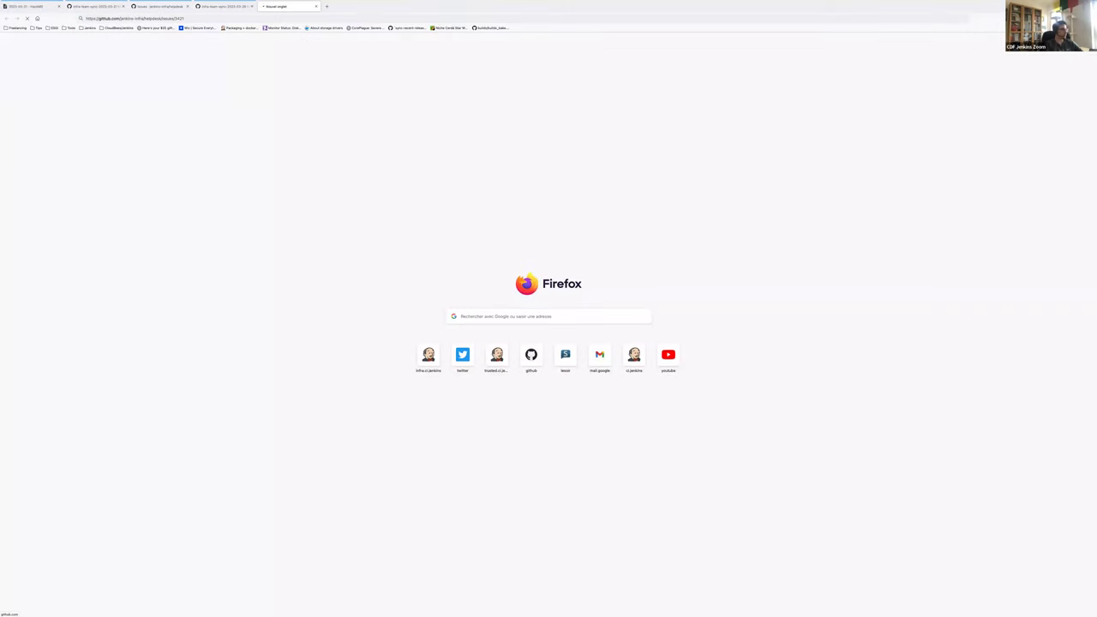
key("Return")
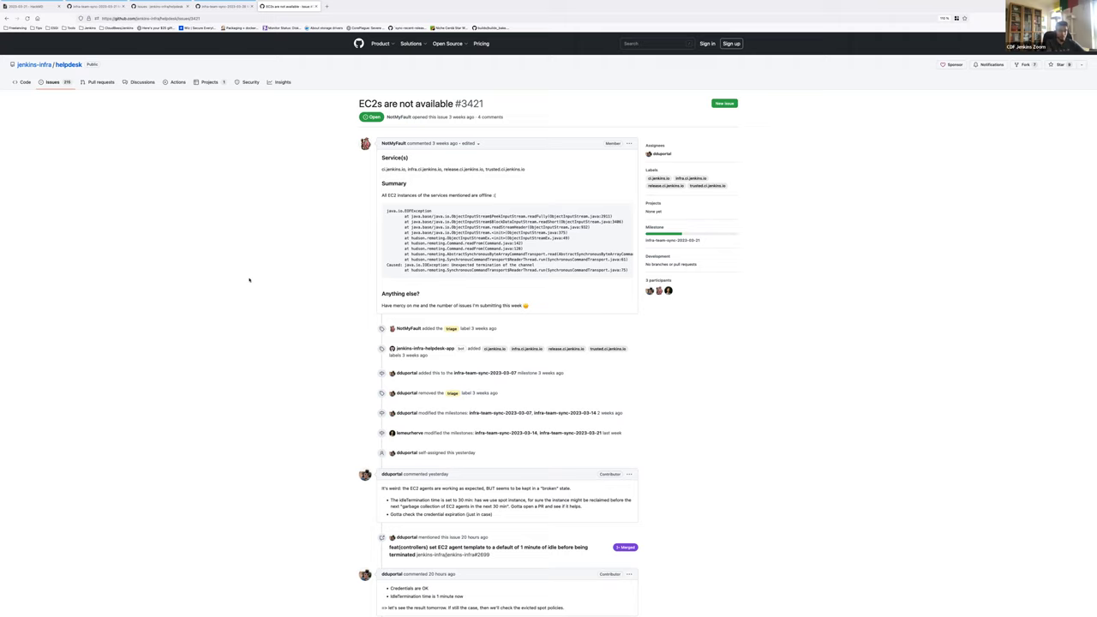
scroll(249, 279, "down", 8)
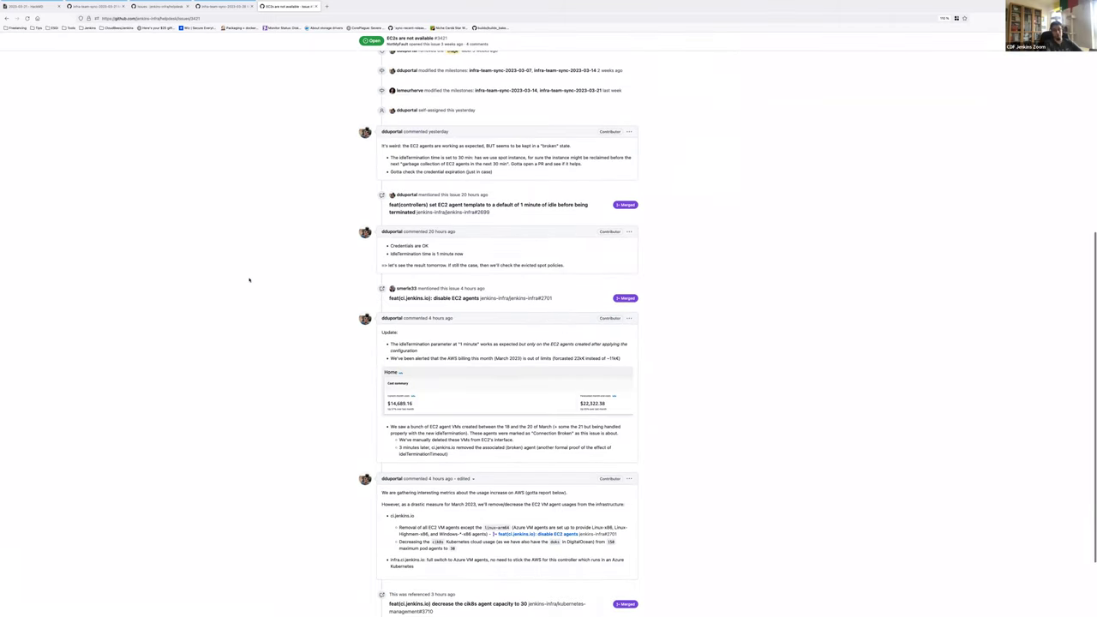
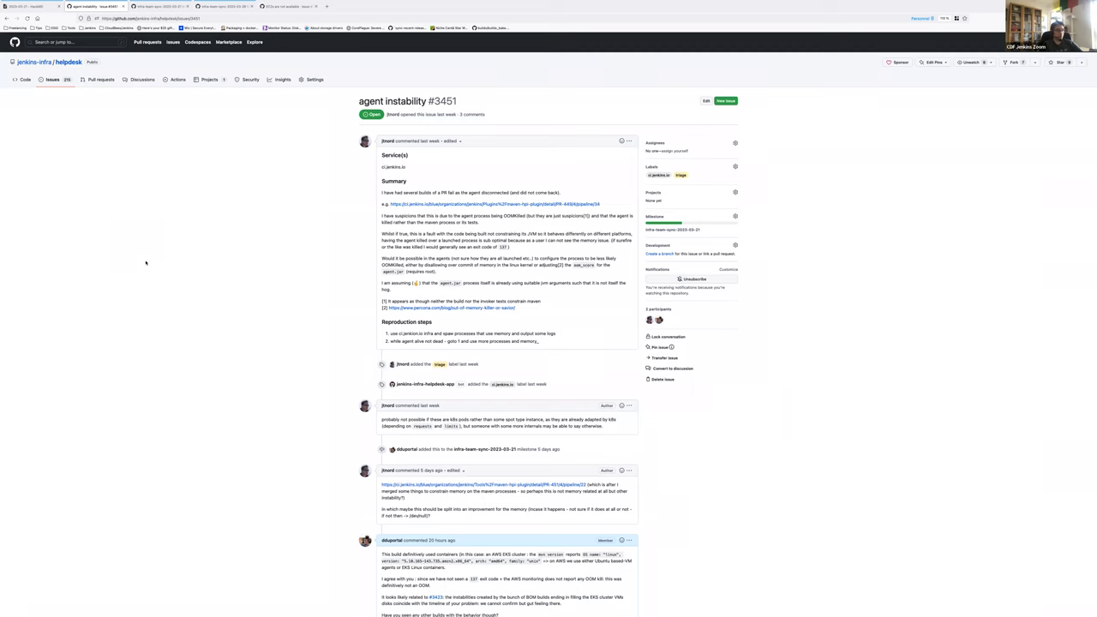
Step: Read through helpdesk issue 3451, "agent instability", and return to the meeting notes
scroll(145, 263, "down", 5)
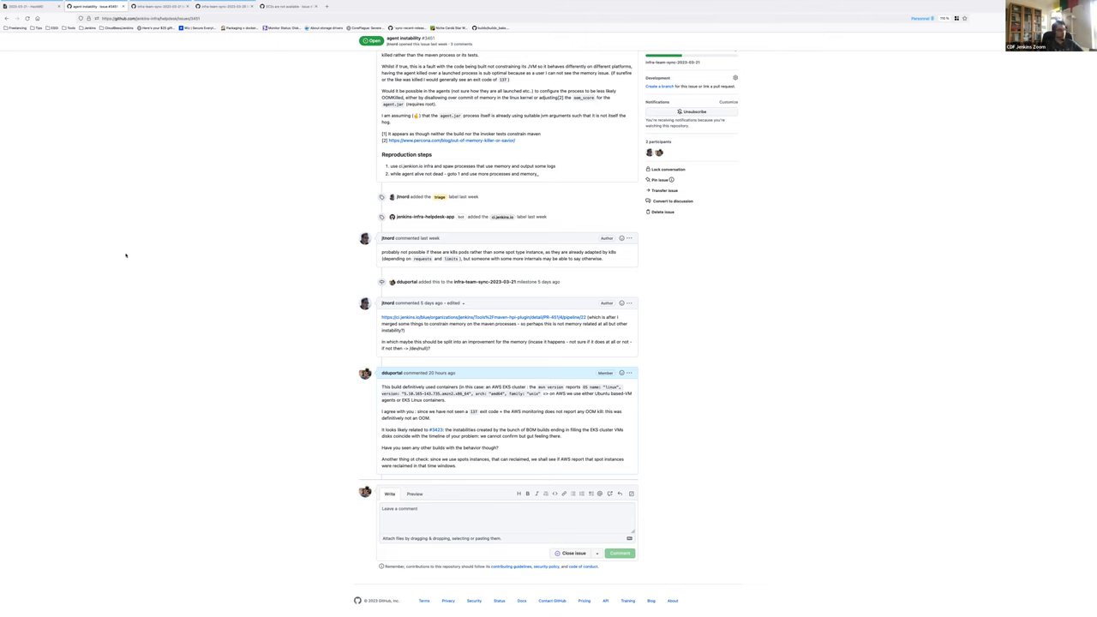
scroll(125, 254, "up", 4)
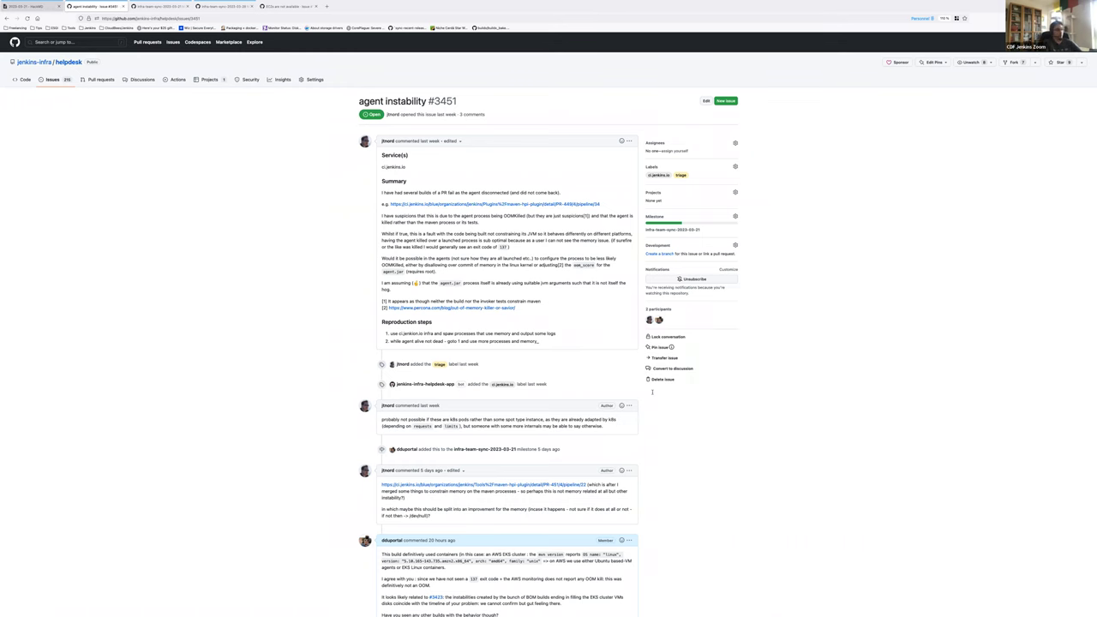
key("ctrl+shift+Tab")
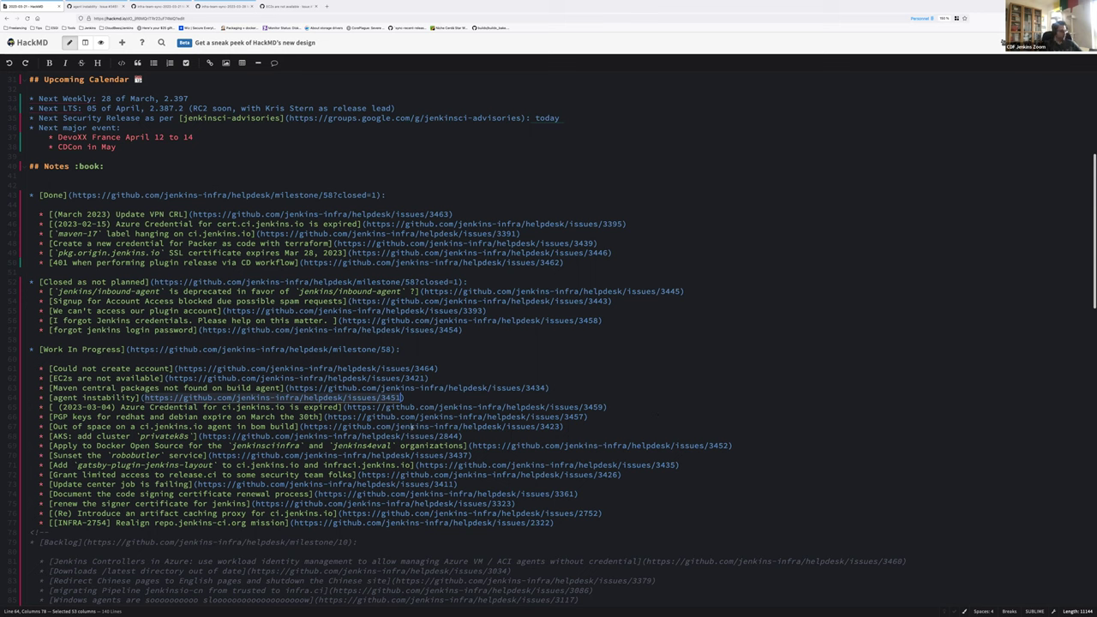
Step: Highlight the issue 3459 link and the whole line of the ci.jenkins.io Azure credential entry in Work In Progress for review
left_click(347, 406)
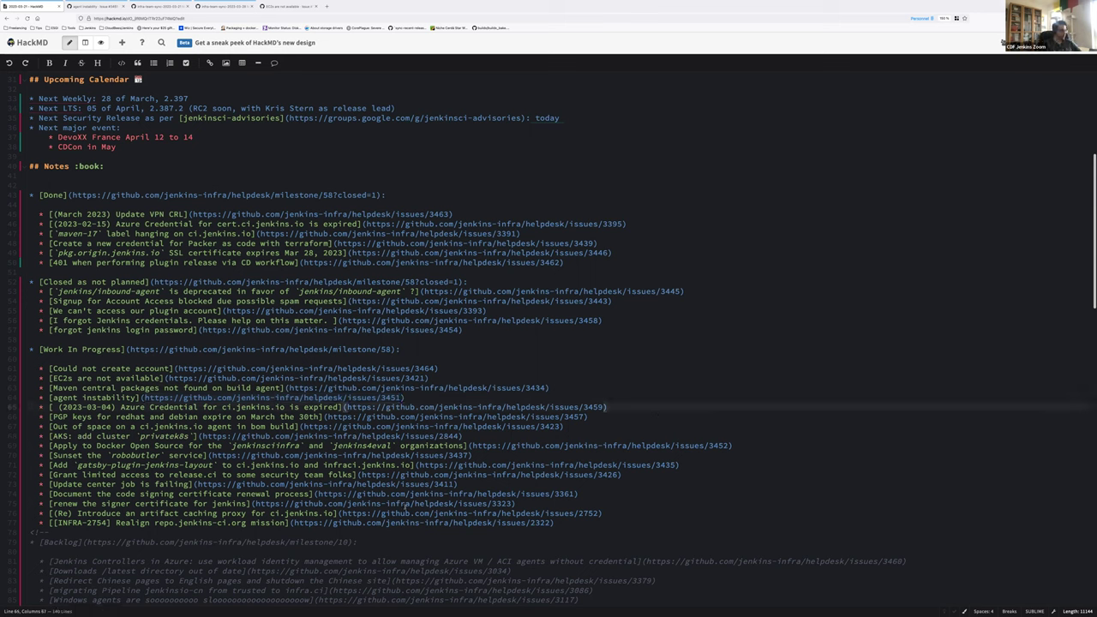
left_click(609, 407, "shift")
key("shift+Left")
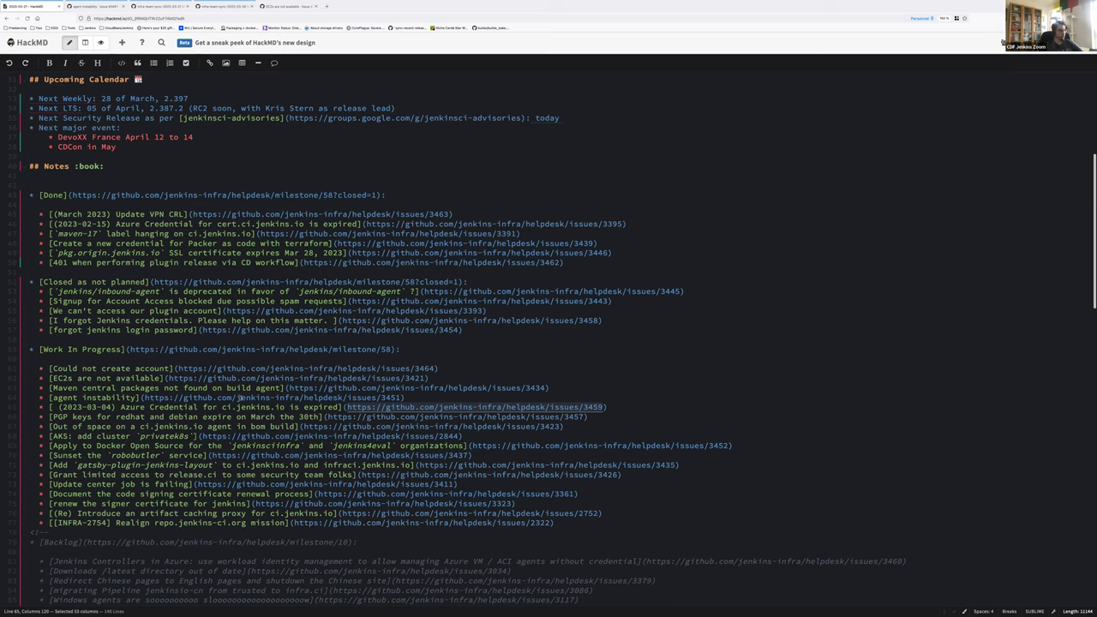
triple_click(248, 407)
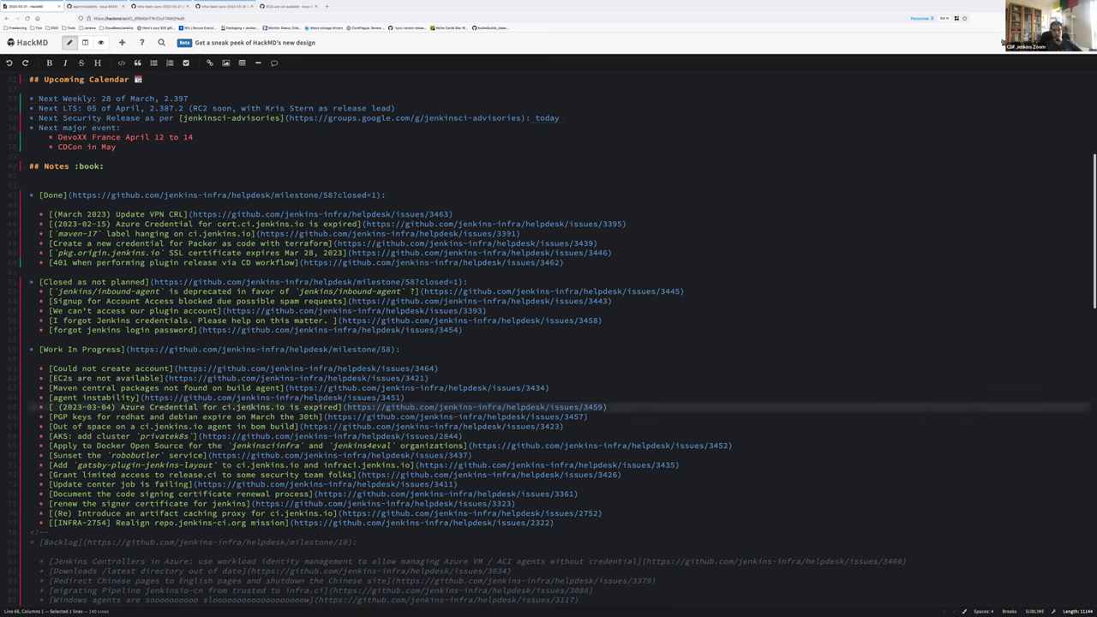
left_click(251, 407)
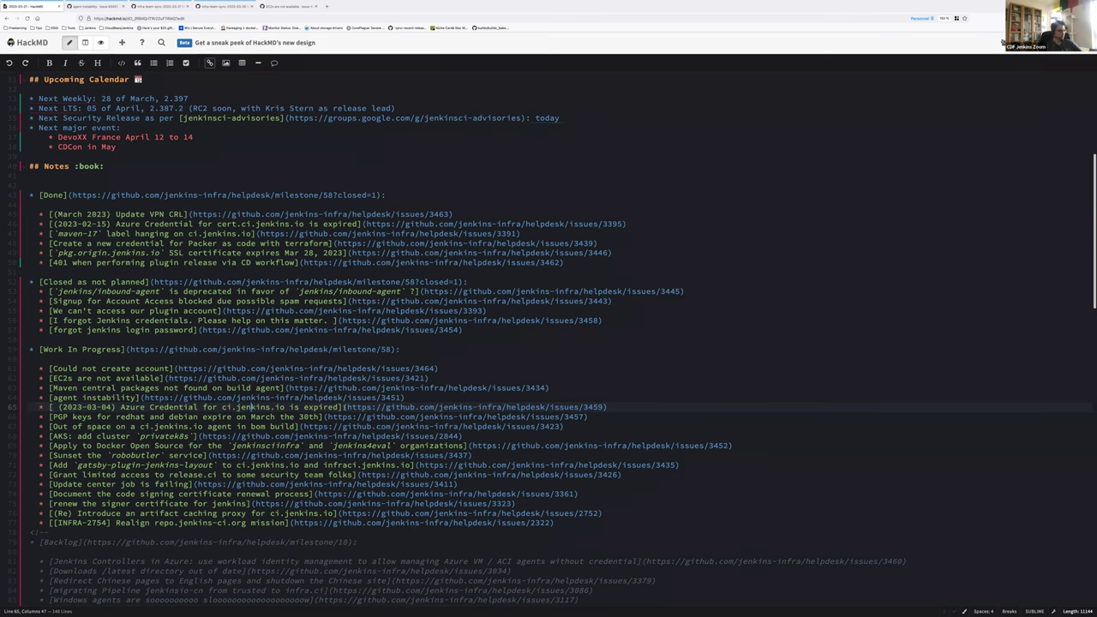
Step: Open helpdesk issue 3457, "PGP keys for redhat and debian expire on March the 30th", from its Work In Progress link in a new browser tab
left_click_drag(348, 407, 603, 407)
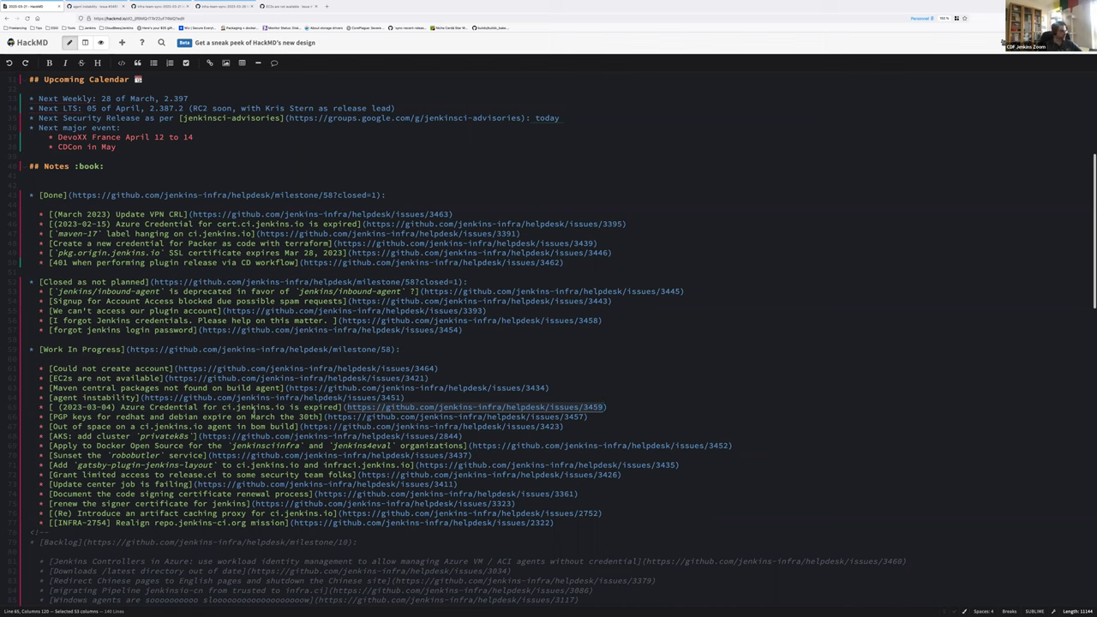
triple_click(206, 416)
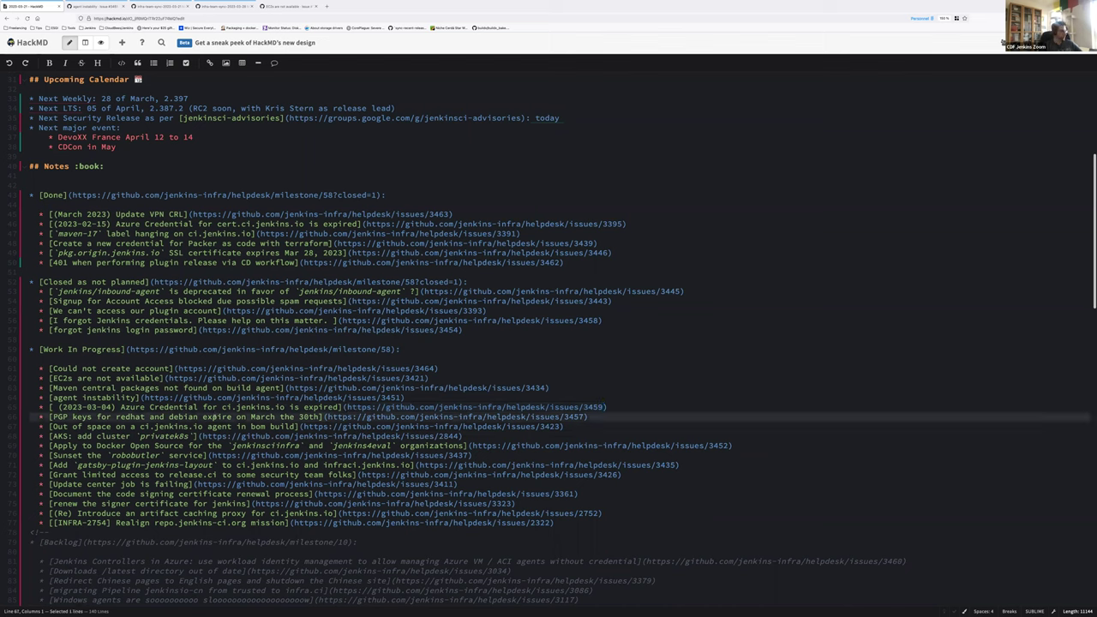
left_click(324, 416)
left_click_drag(326, 416, 585, 416)
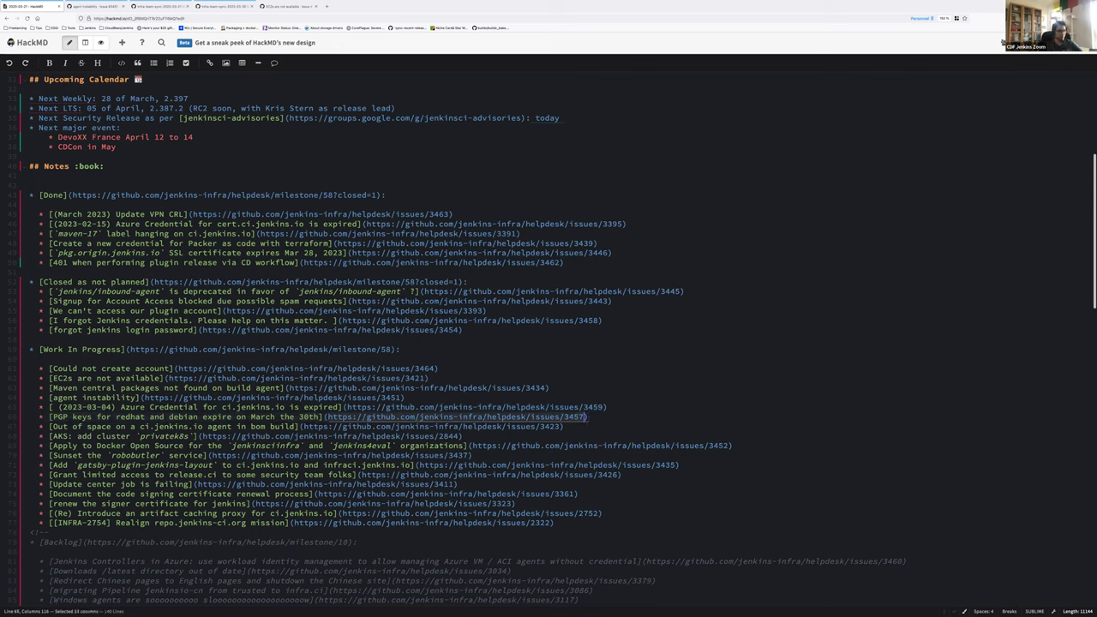
key("ctrl+c")
key("ctrl+t")
key("ctrl+v")
key("Return")
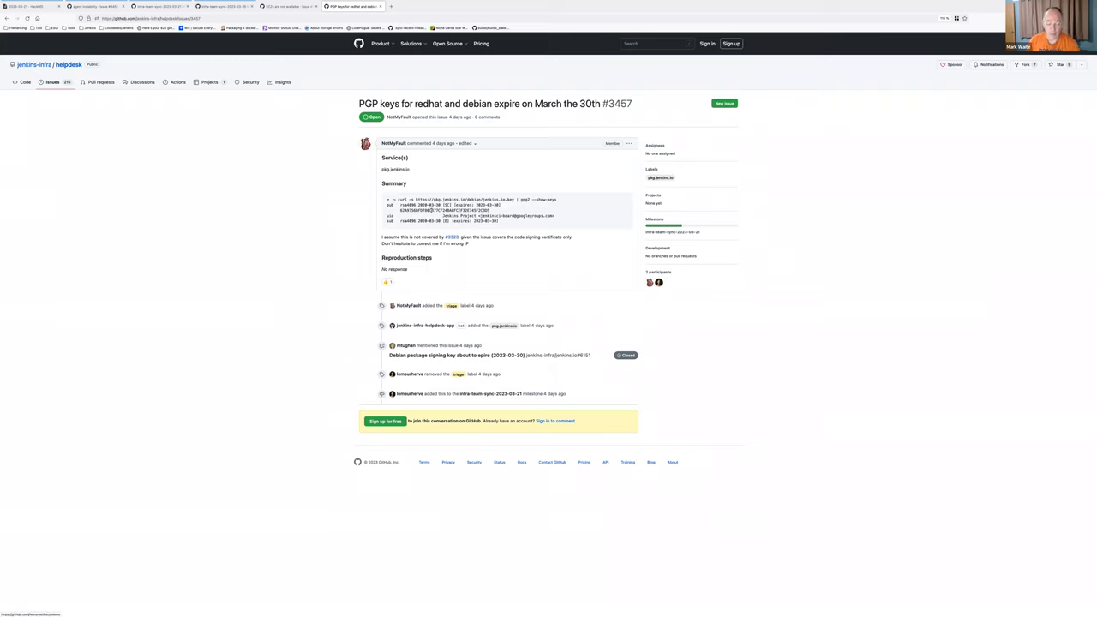
Step: Open the referenced issue #3323 in a background tab and return to the meeting notes
right_click(460, 239)
left_click(467, 240)
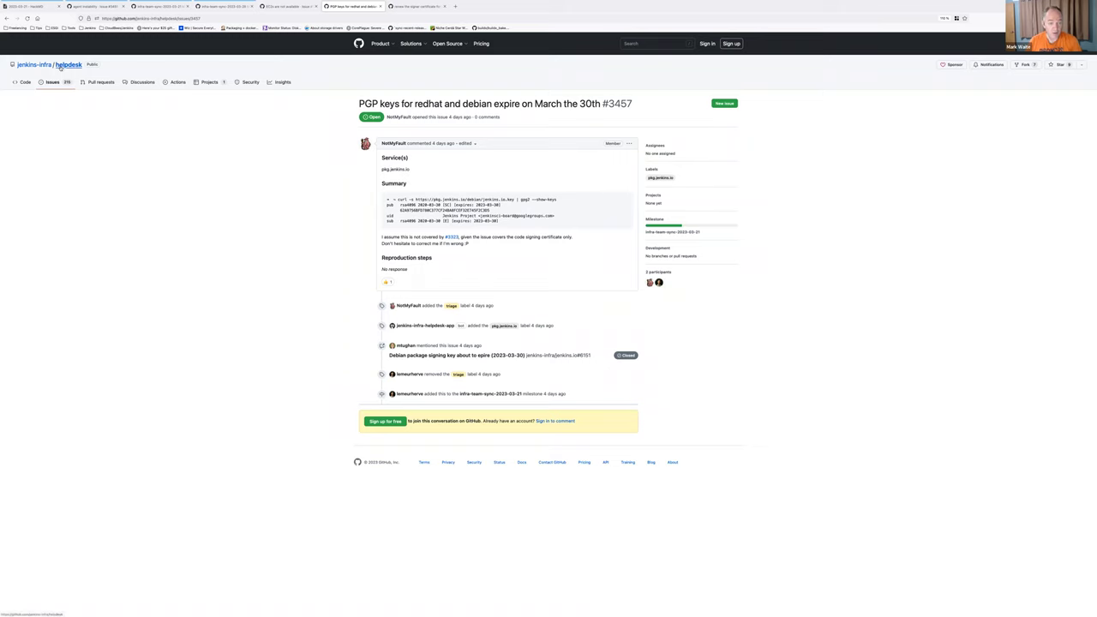
key("ctrl+1")
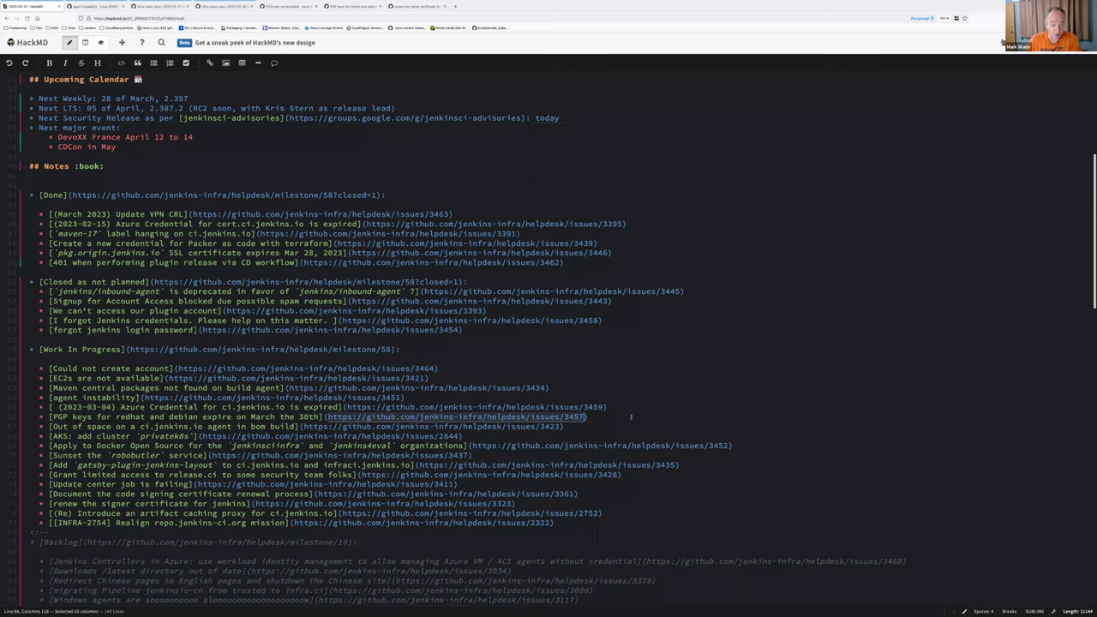
Step: Add indented sub-bullets "URGENT" and "Does not depend on Digicert" under the PGP keys entry in Work In Progress
left_click(602, 416)
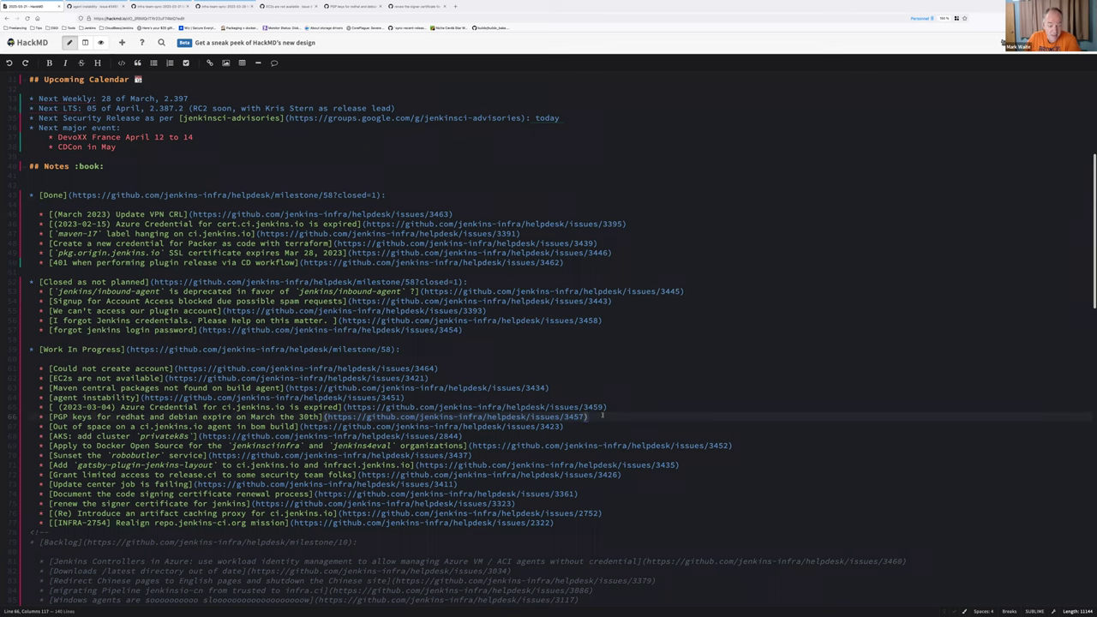
key("Return")
key("Tab")
type("URGENT")
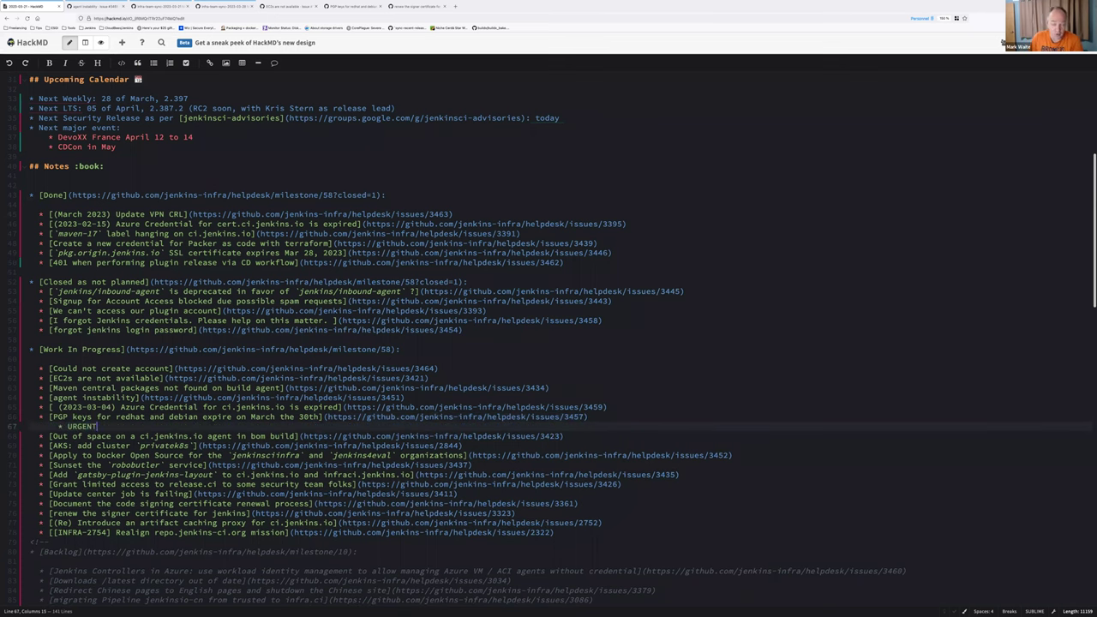
key("Return")
type("Does not depend on Digicert")
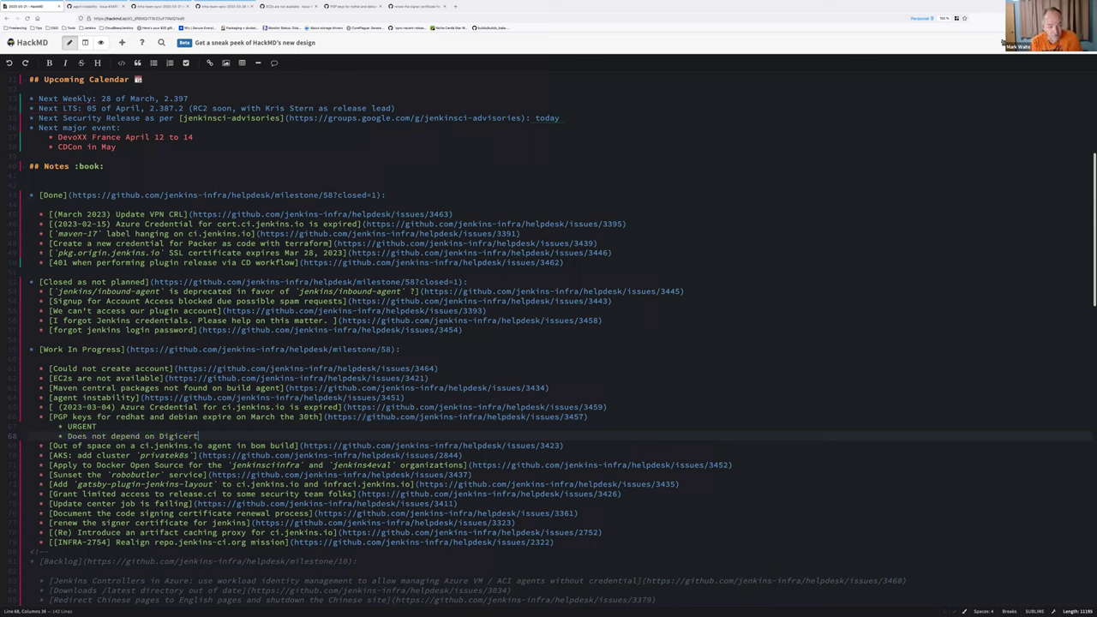
Step: Add a PGP keys sub-bullet about checking documentation/runbook/material and, if no one, asking the named contact, but only after searching
key("Return")
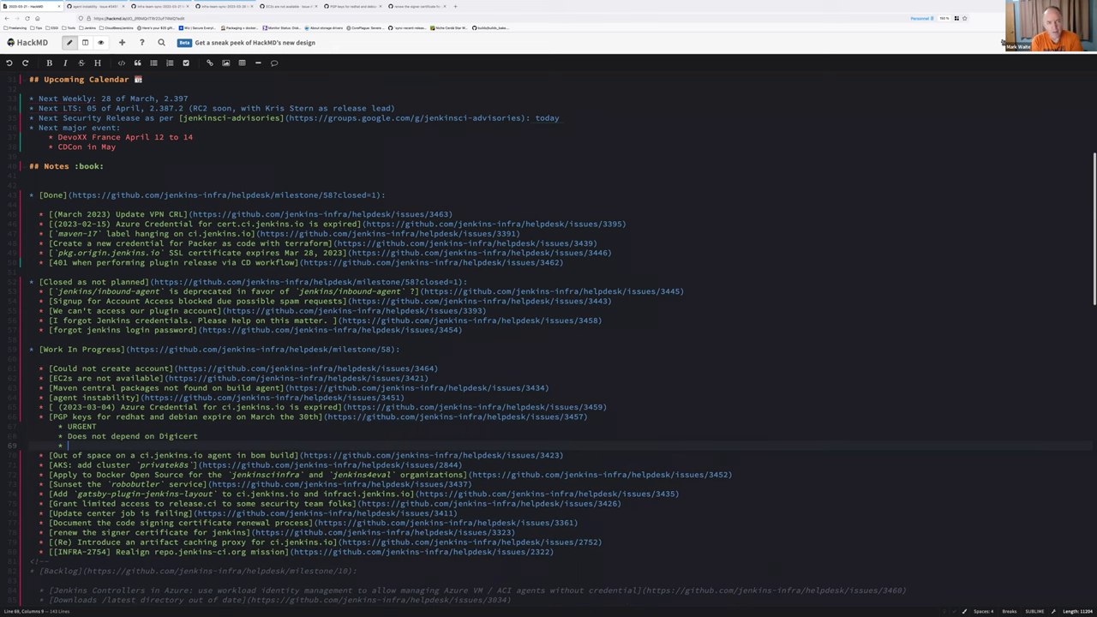
type("Let's check d")
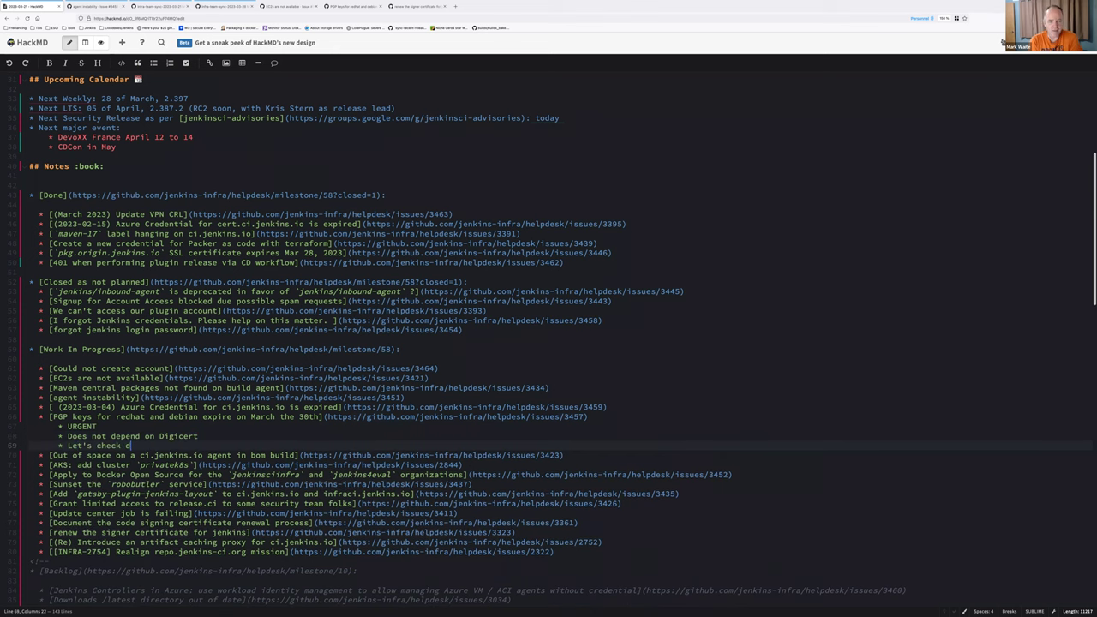
type("ocumentati")
type("/ru")
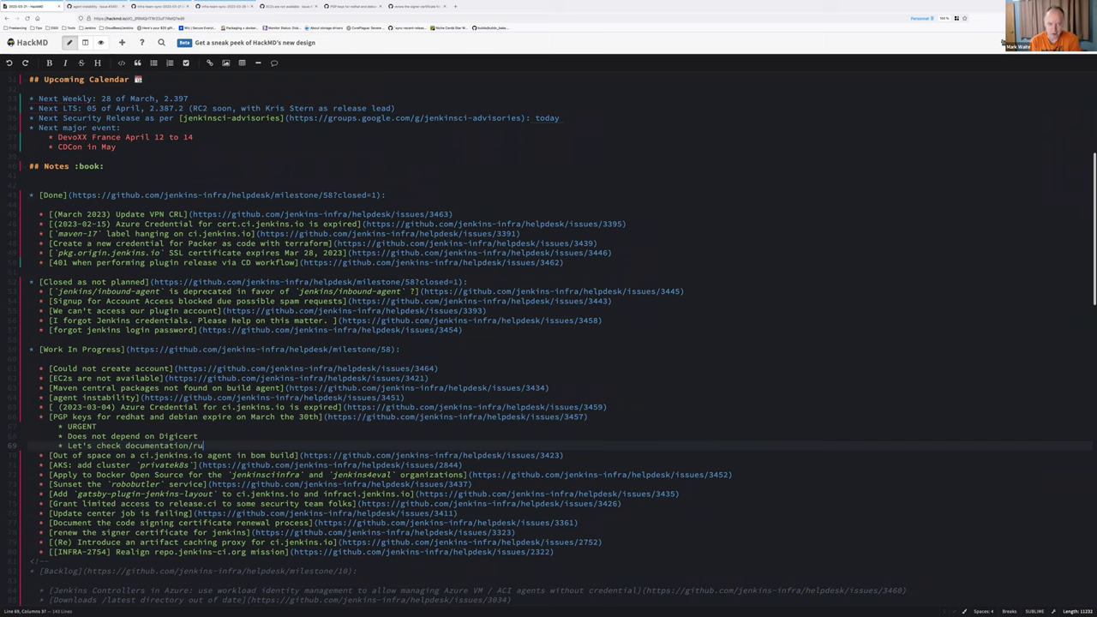
type("nbook/material. If no one: let's ask Olivier (but only after ")
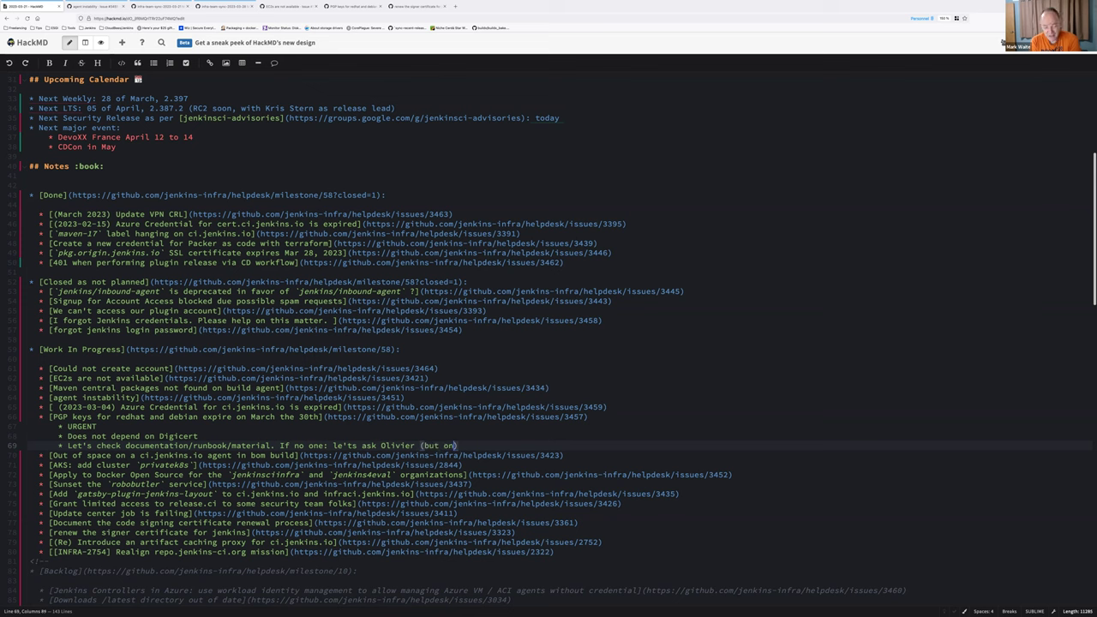
type("searchingb")
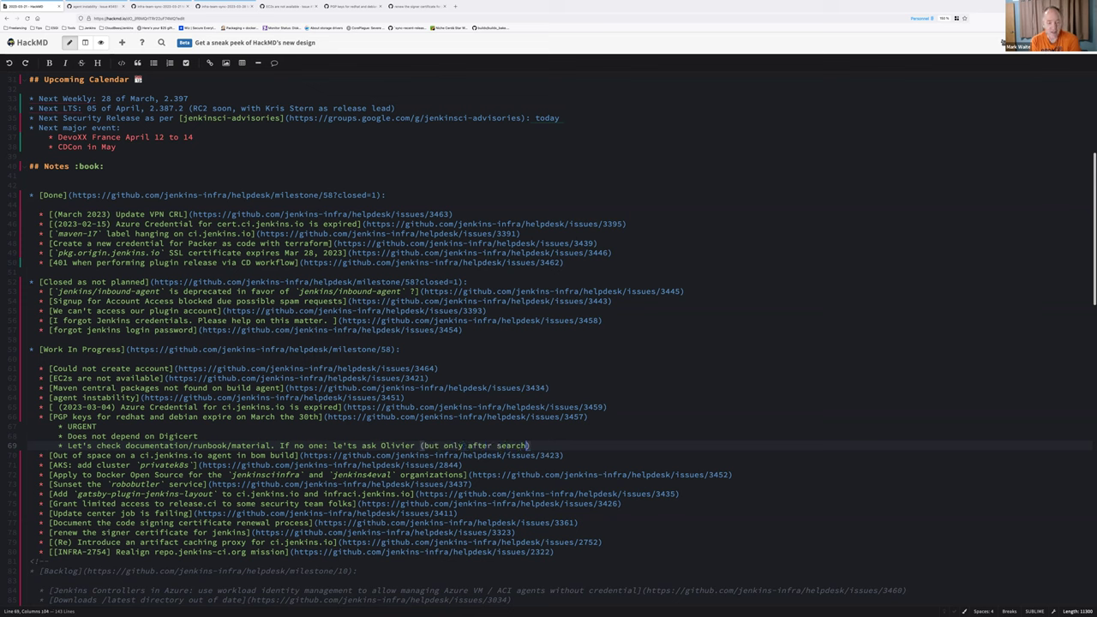
Step: Extend the URGENT sub-bullet of the PGP keys entry to read "URGENT: 9 days left"
key("Up")
key("Up")
type(": 9 days left")
Step: Correct the end of the documentation sub-bullet to "searching)" and start another empty sub-bullet below it
key("Down")
key("Down")
key("End")
key("Return")
key("Up")
key("End")
key("Left")
key("BackSpace")
key("BackSpace")
type("g")
key("Down")
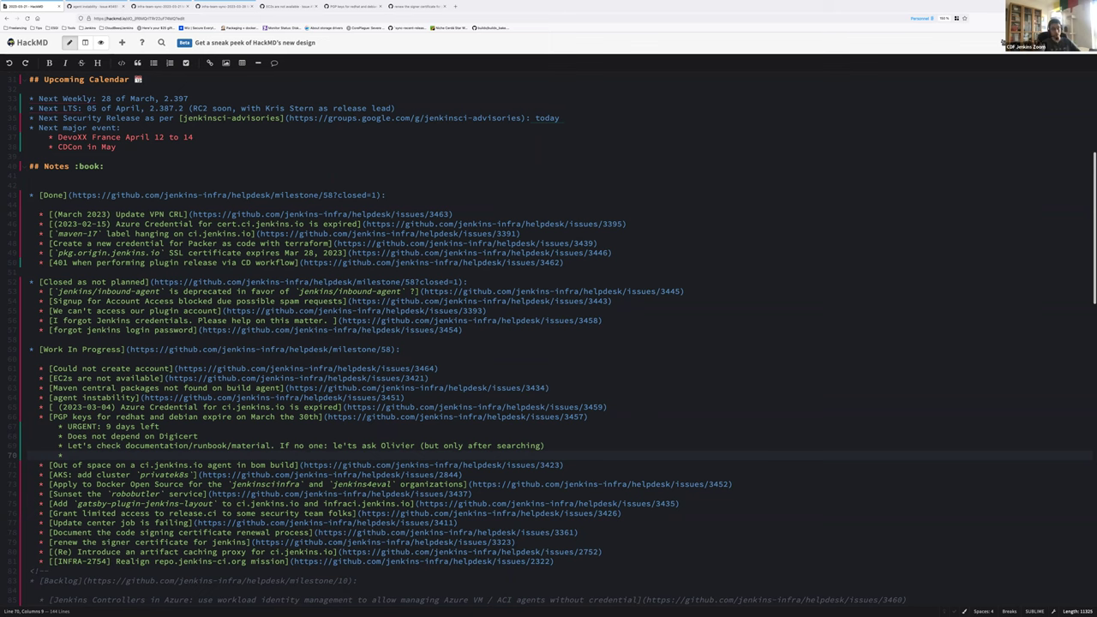
Step: Fill in the empty PGP keys sub-bullet with "Do we need to extend the key validity? Or add a new key ? Impacts?"
type("Do we need to exte")
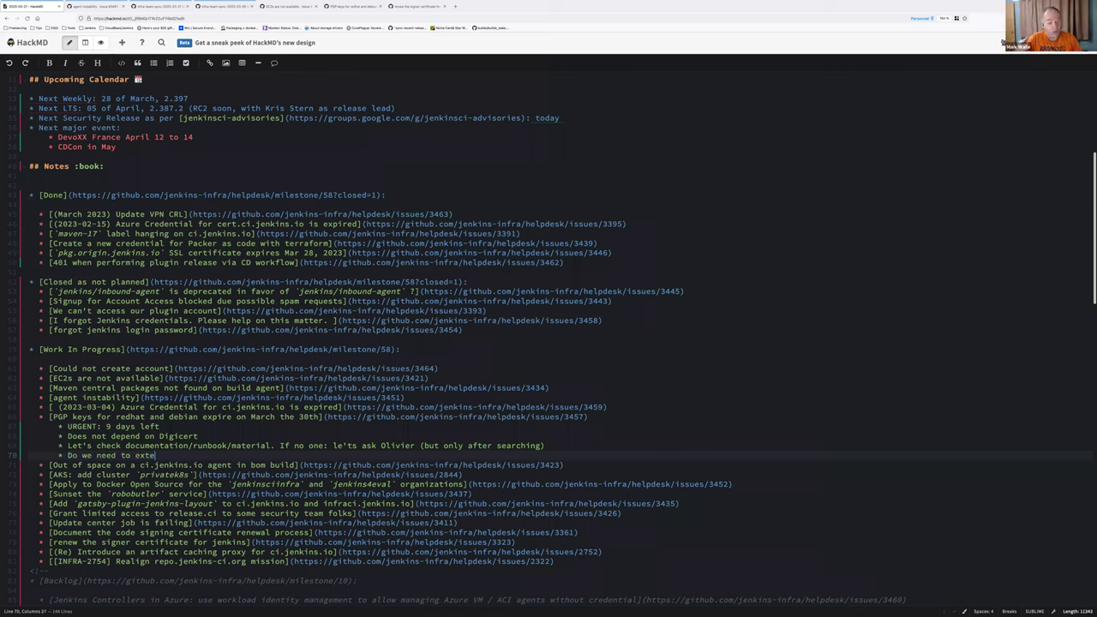
type("nd the key validi")
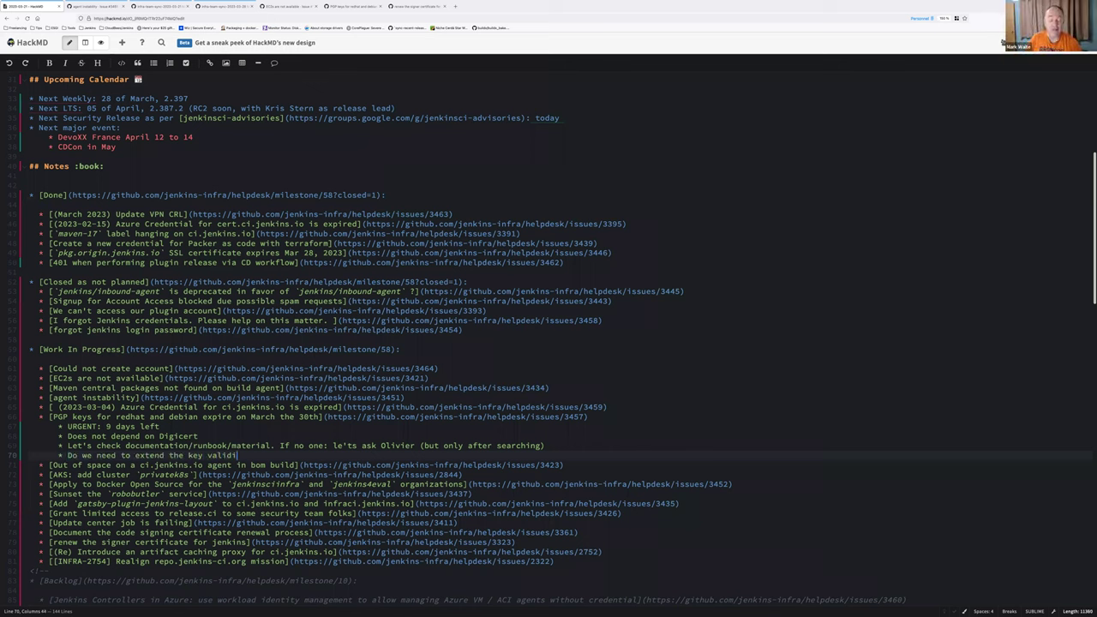
type("ty? Or add")
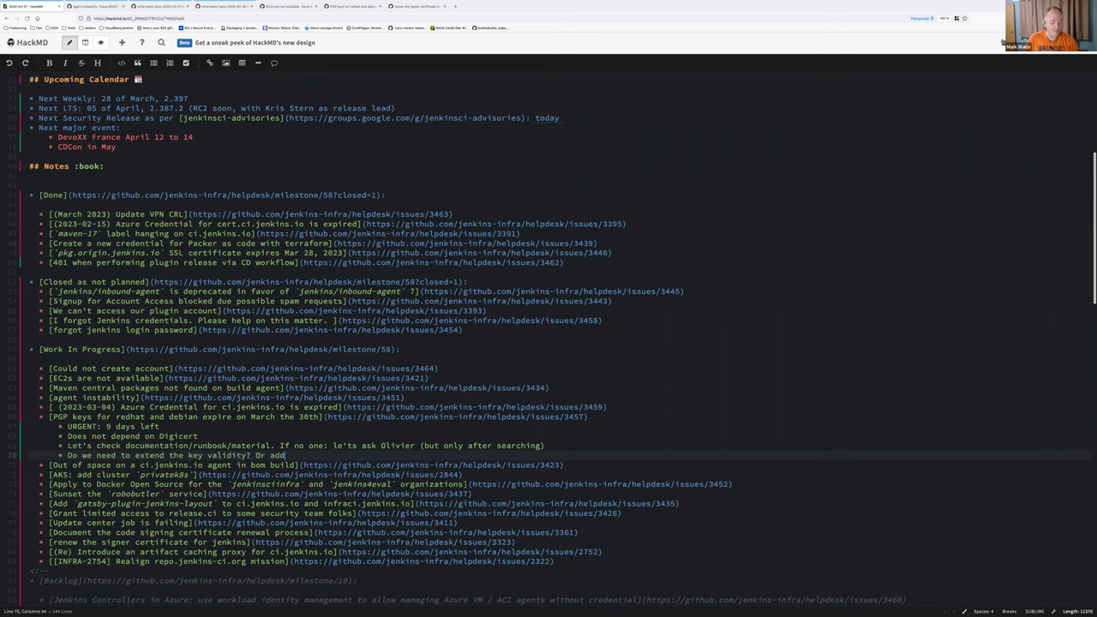
type(" a new key ? Impacts:")
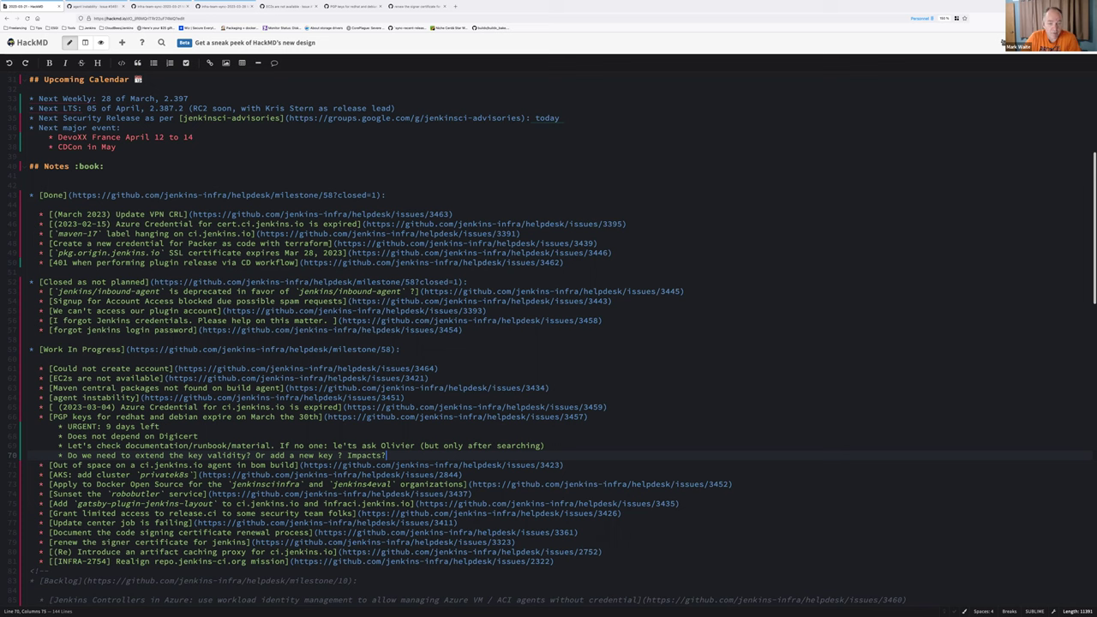
Step: Add another sub-bullet under the PGP keys entry reading "Last time: a blog post was written"
key("Return")
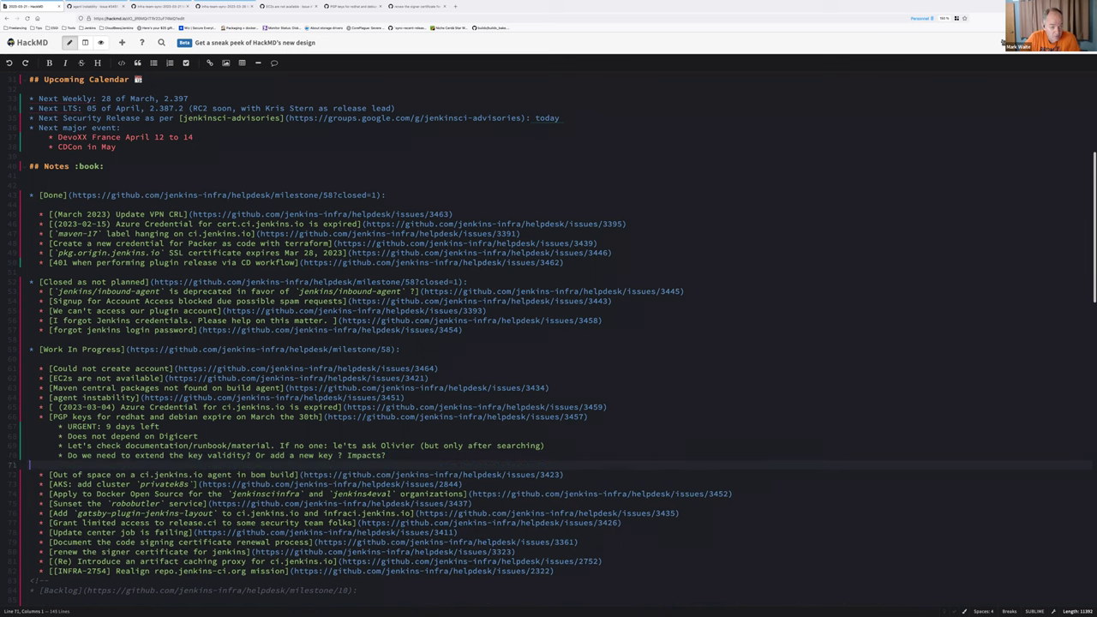
type("* Las")
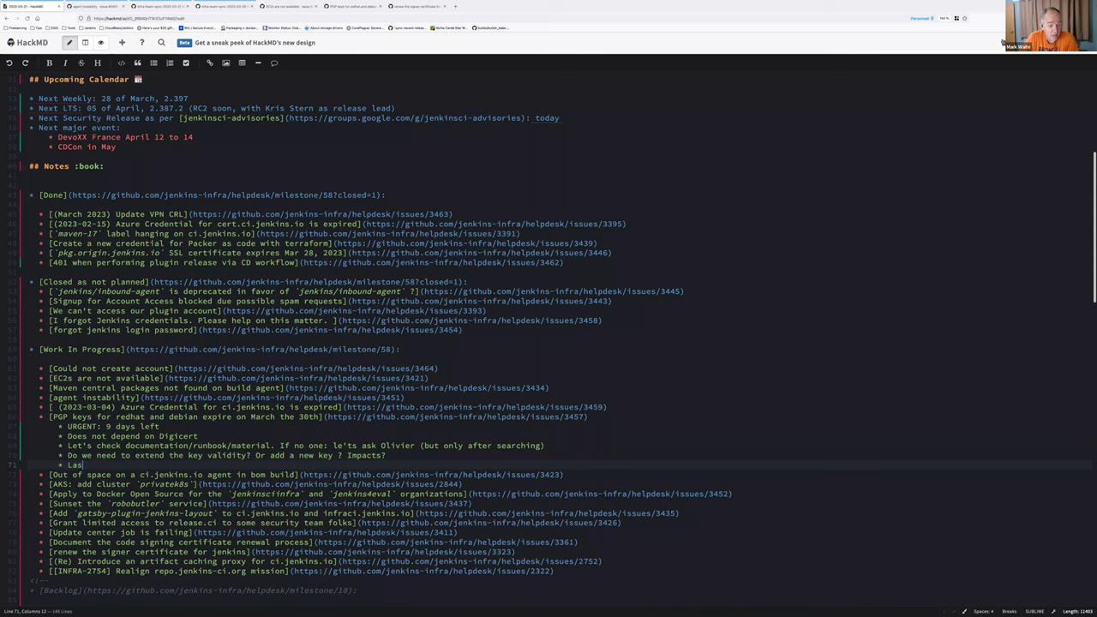
type("t time: a blog p")
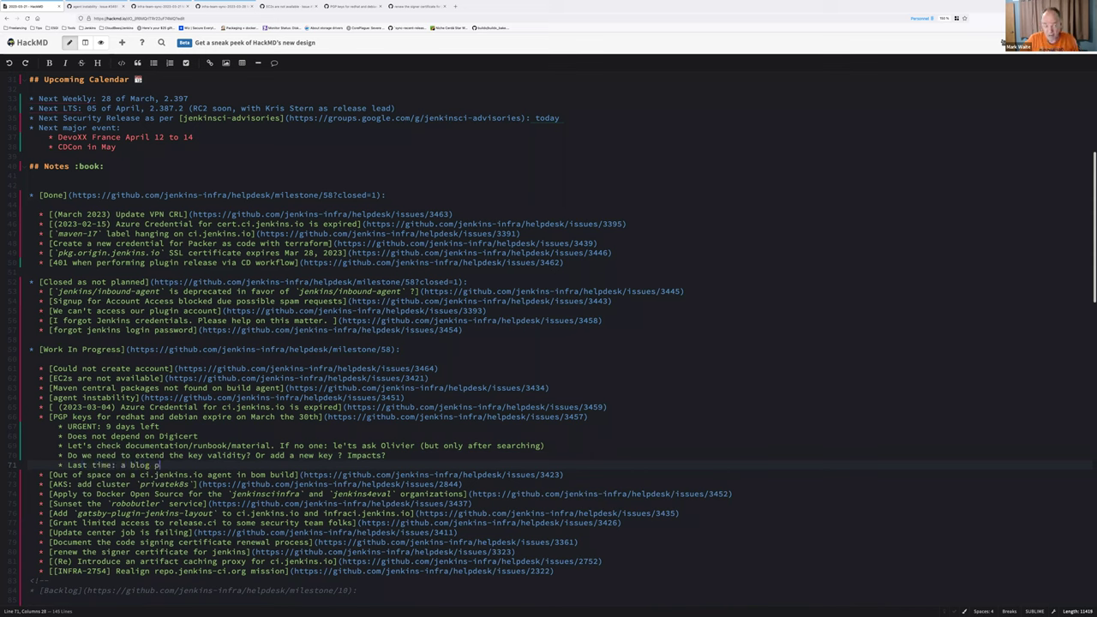
type("ost was written")
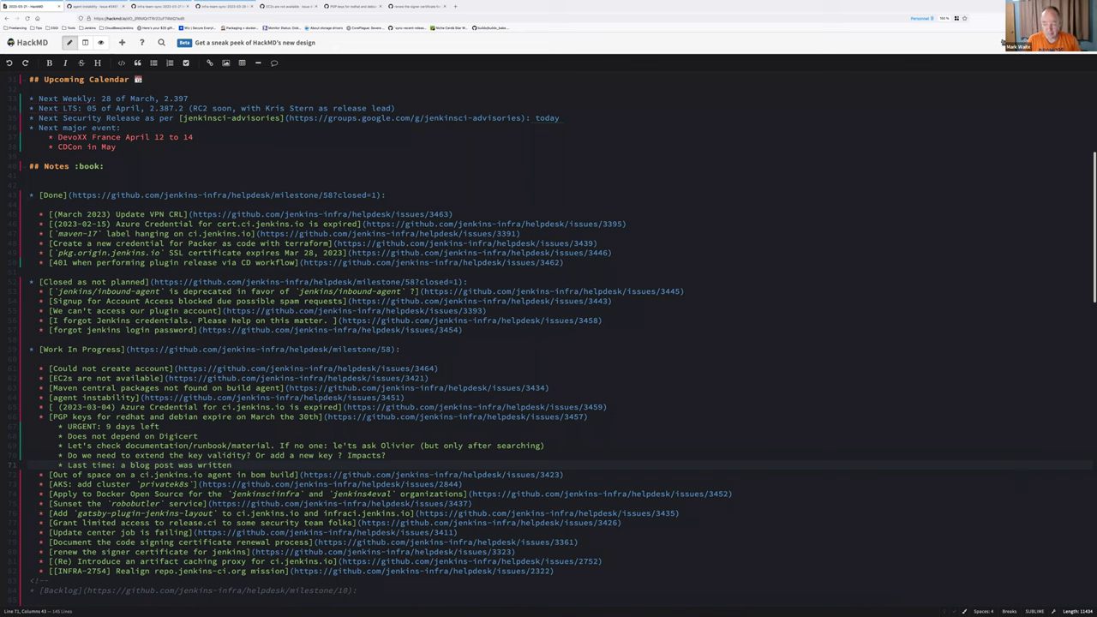
left_click(218, 455)
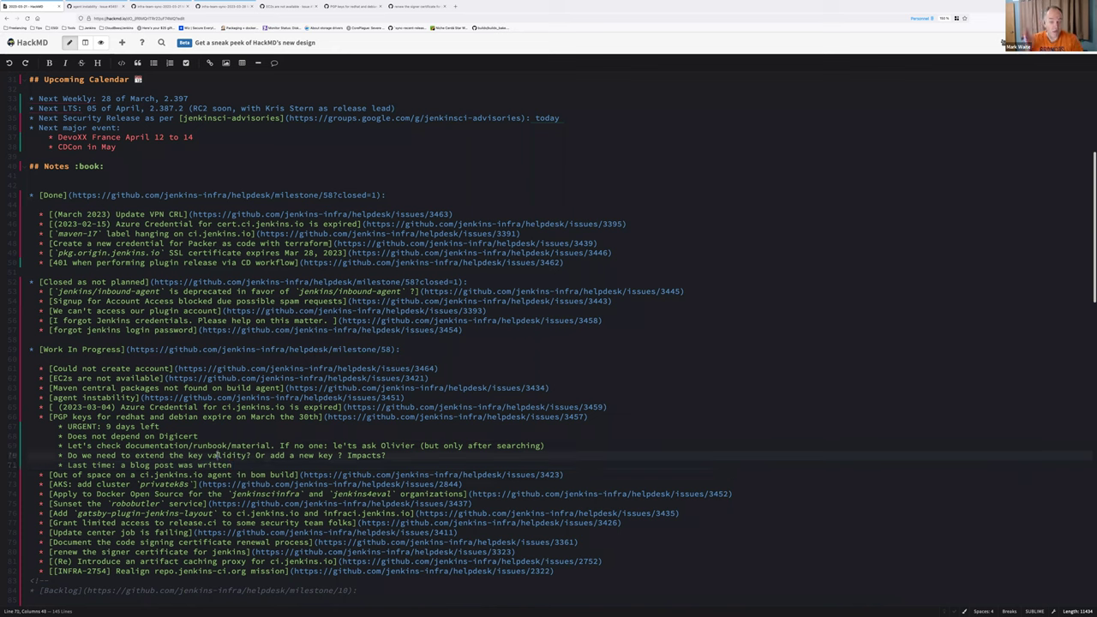
left_click(243, 464)
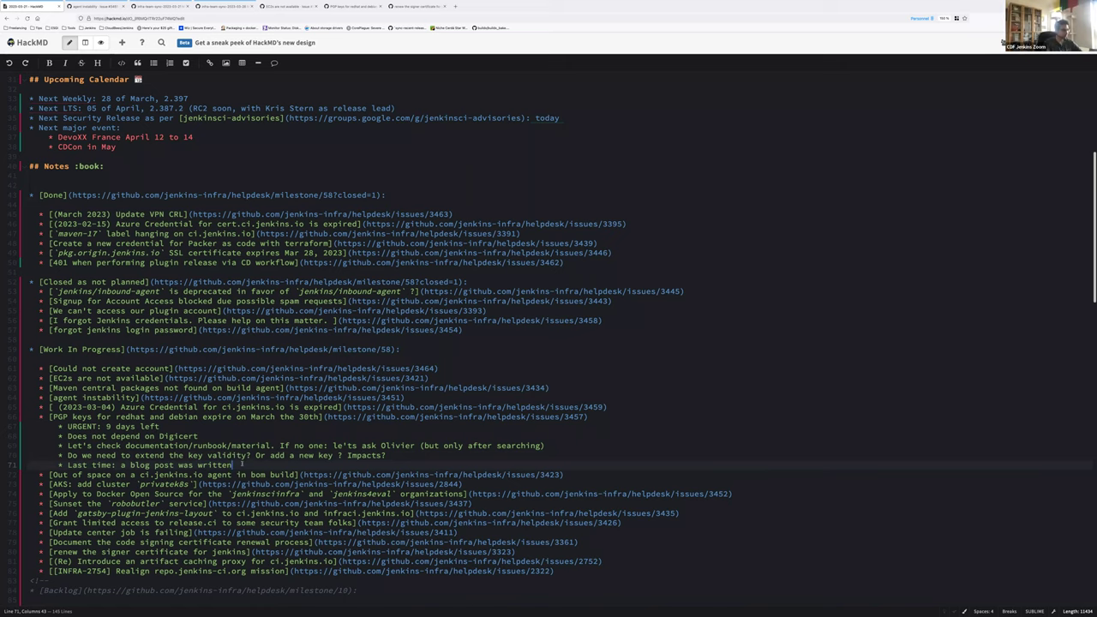
scroll(243, 464, "down", 1)
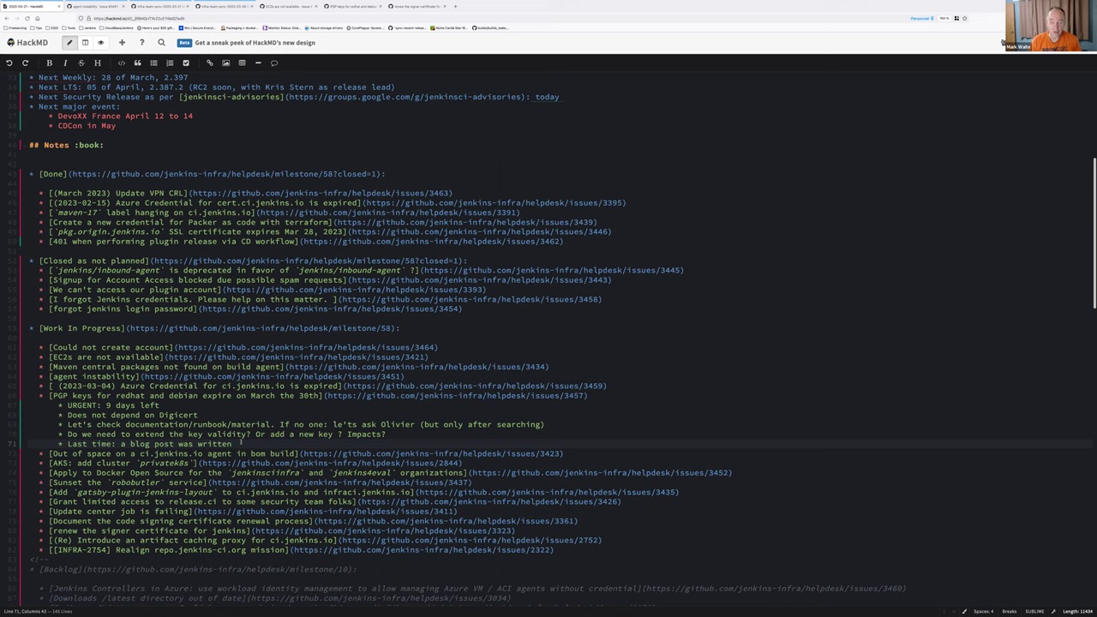
key("Return")
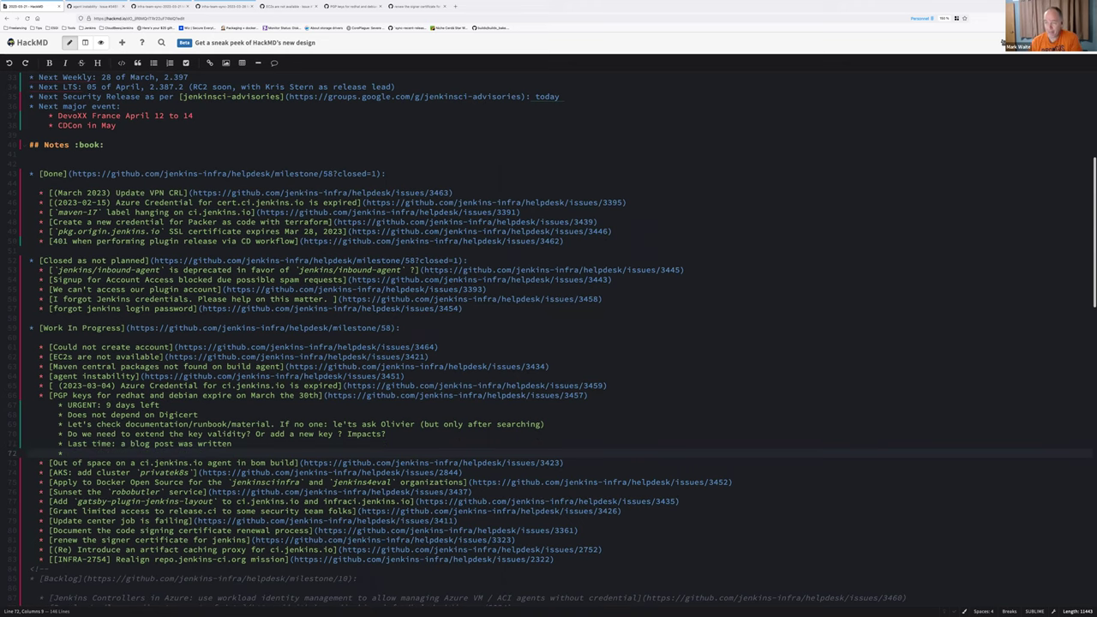
key("ctrl+shift+k")
Step: Open helpdesk issue 3423, "Out of space on a ci.jenkins.io agent in bom build", in the browser tab holding the agent instability issue
left_click(232, 452)
left_click(301, 453)
left_click_drag(302, 452, 561, 452)
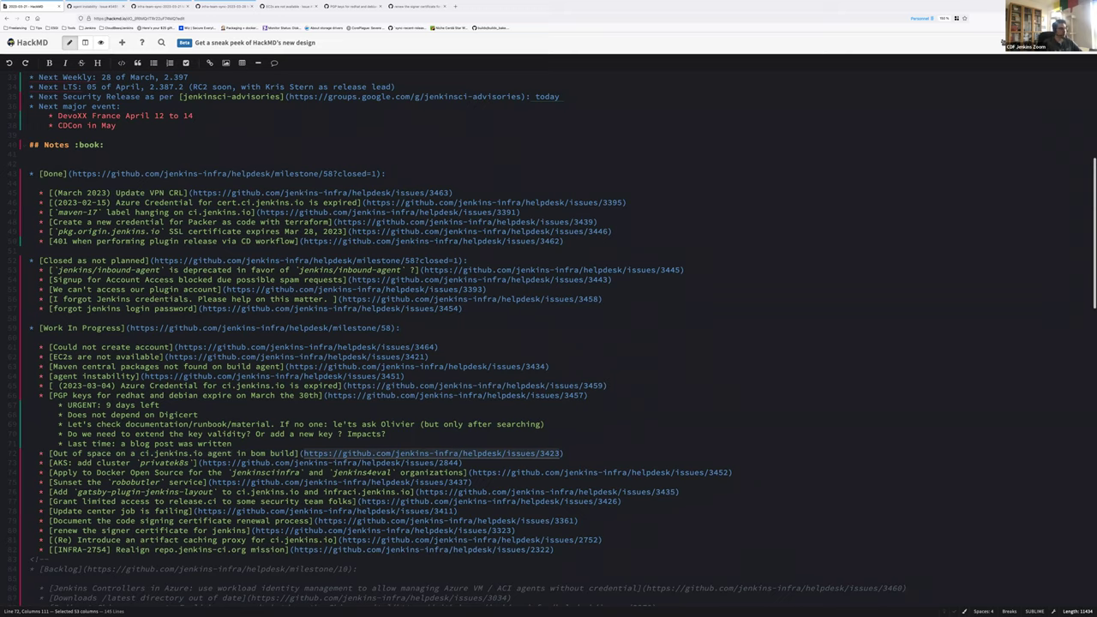
key("ctrl+c")
left_click(94, 6)
left_click(162, 18)
key("ctrl+v")
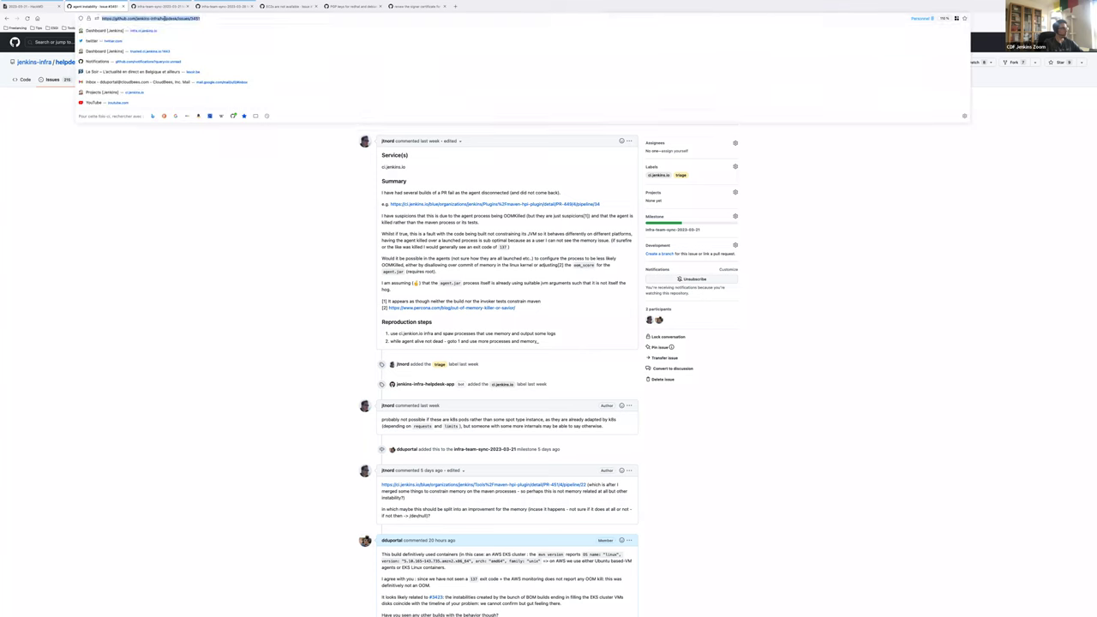
key("Return")
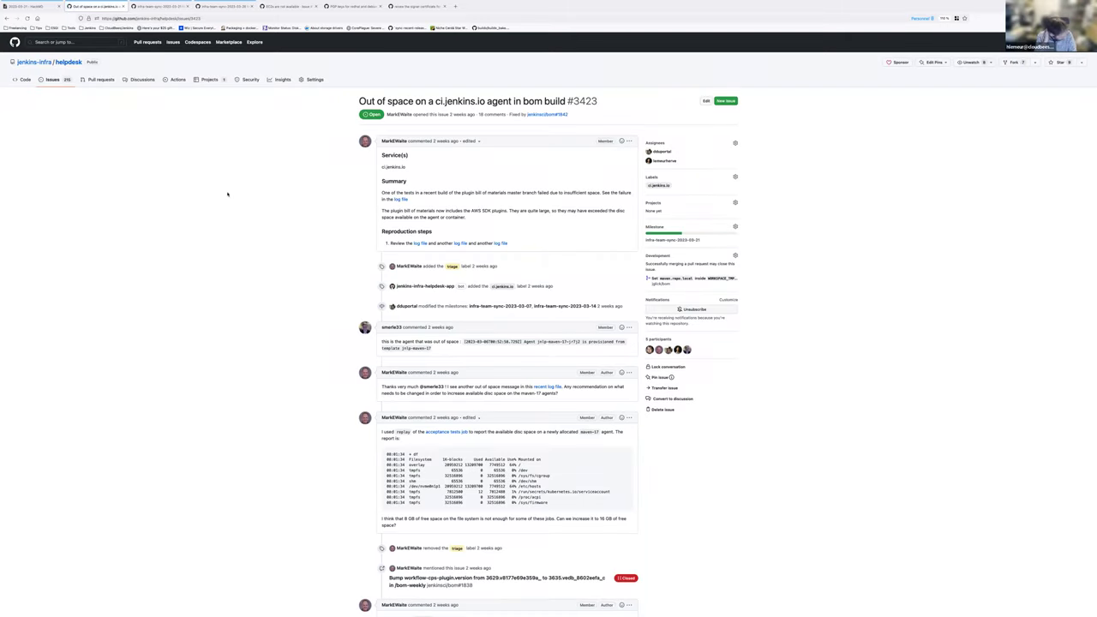
Step: Enlarge issue 3423, read through its first comments, and return to the meeting notes
key("ctrl+plus")
key("ctrl+plus")
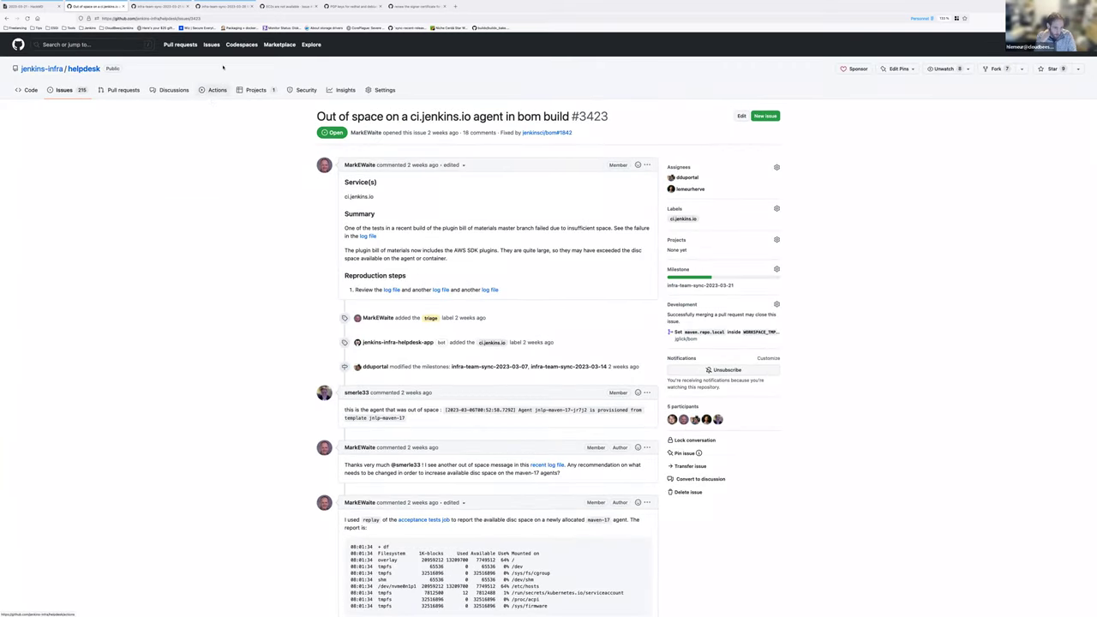
scroll(261, 294, "down", 5)
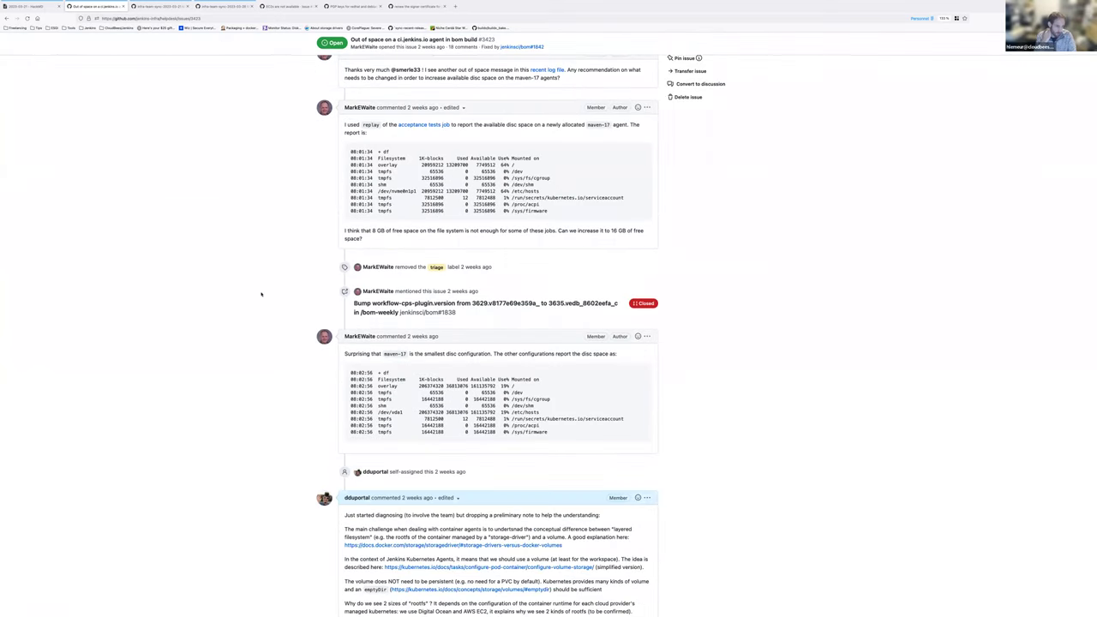
left_click(33, 6)
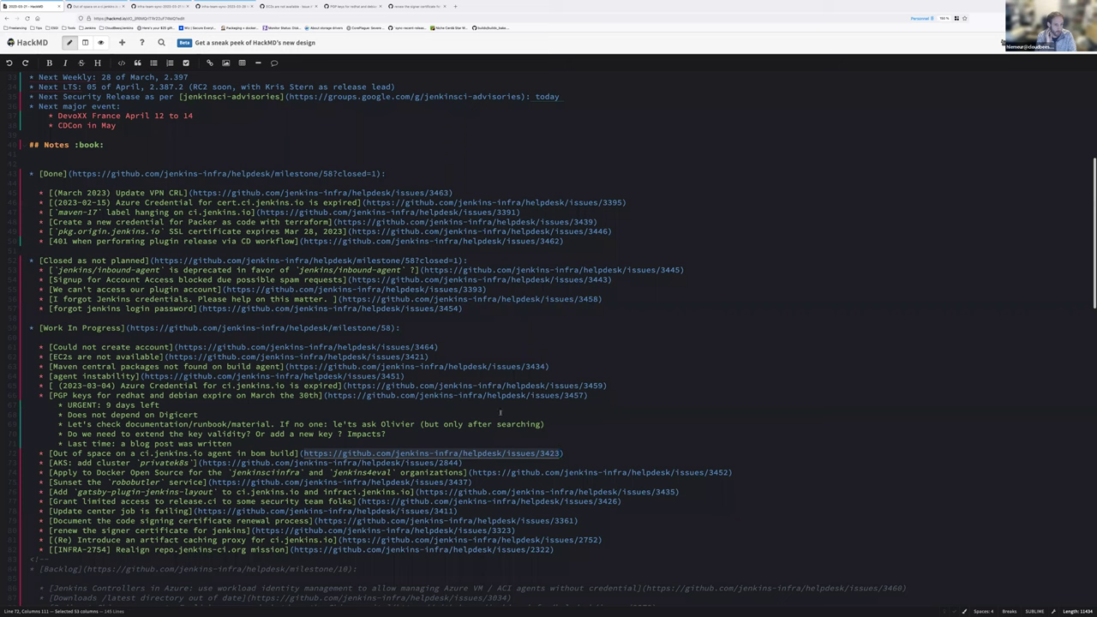
Step: Add a sub-bullet under the issue 3423 entry reading "BOM uses (pods) container with their workspace as emptyDir as expected"
left_click(628, 452)
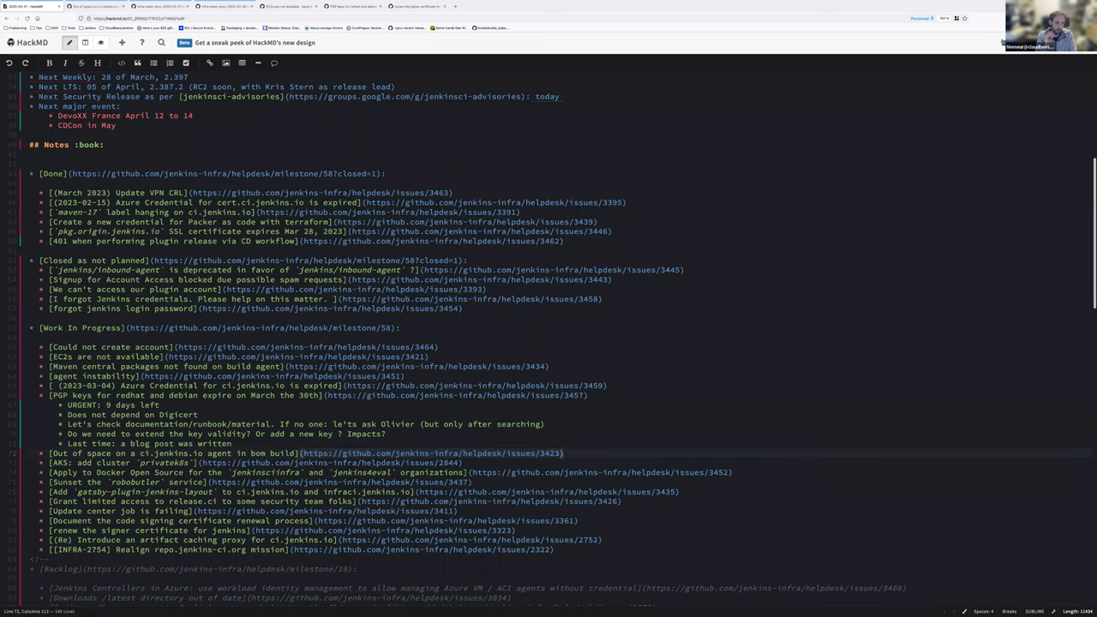
key("Return")
key("Tab")
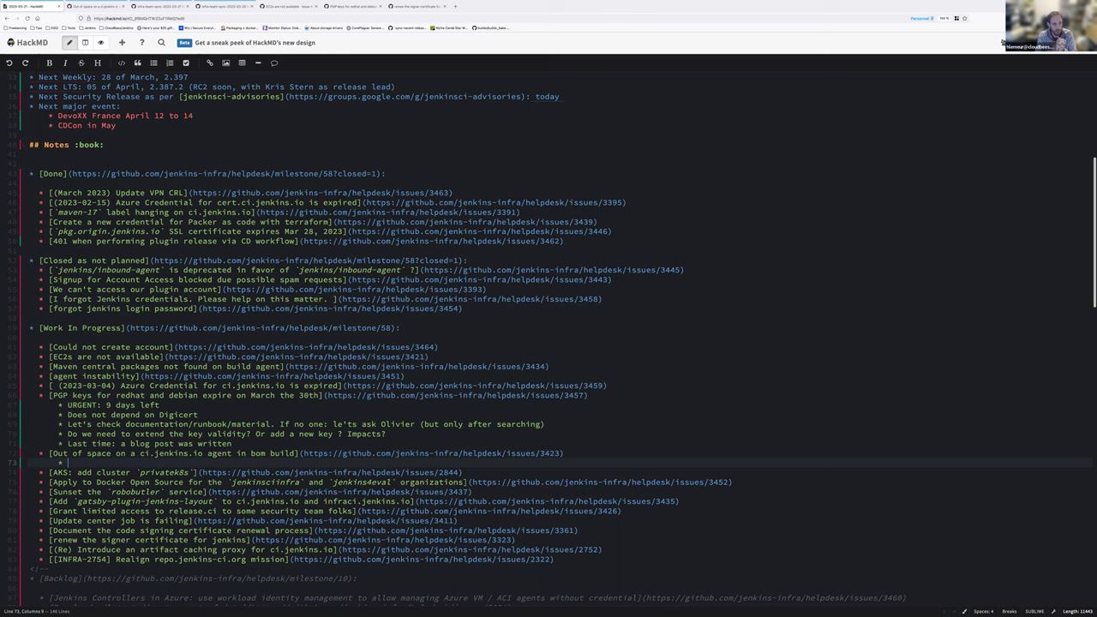
type("BOM uses container")
left_click(111, 462)
type("(pods) container ")
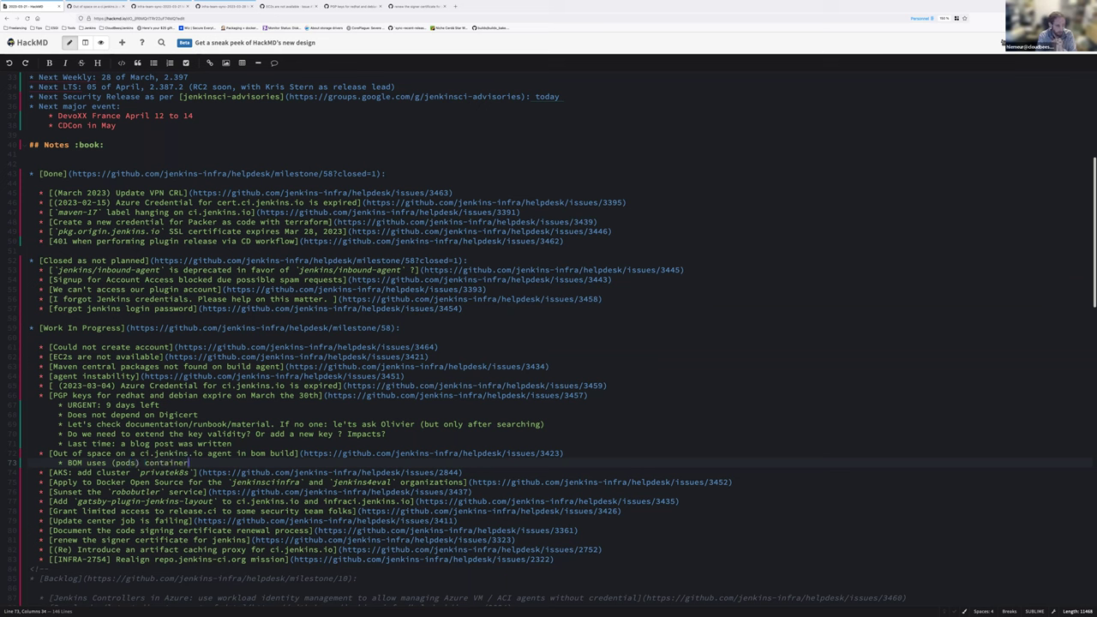
type("with their workspace as emptyDir as expected")
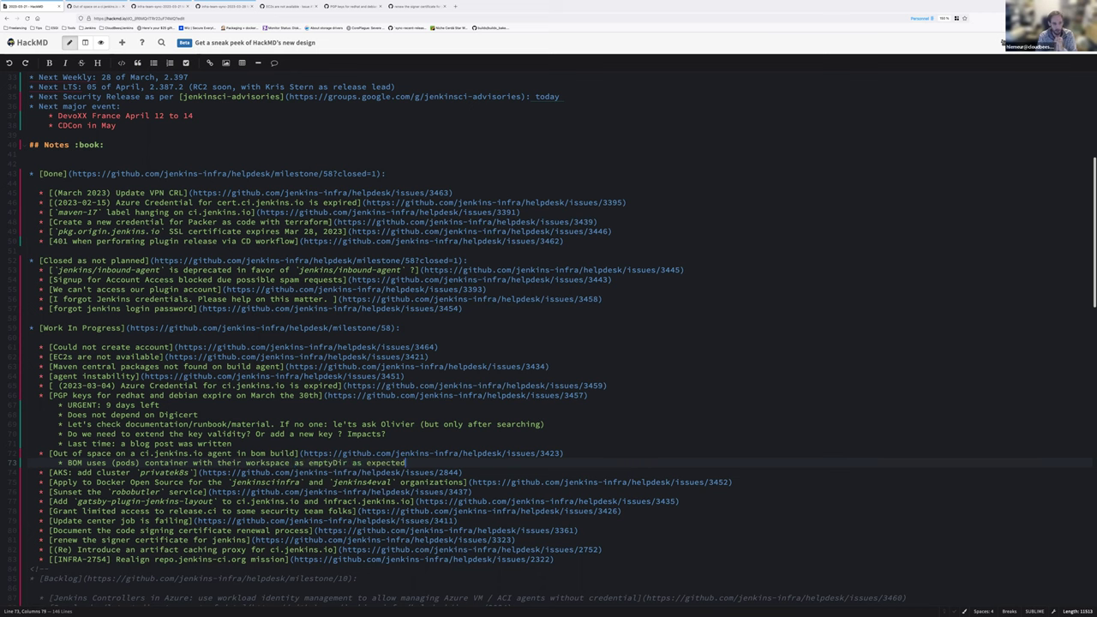
Step: Add a second sub-bullet under issue 3423 reading "But the AWS Kubernetes nodes has a disk of only 20Gb"
key("Return")
type("But th")
type("AW")
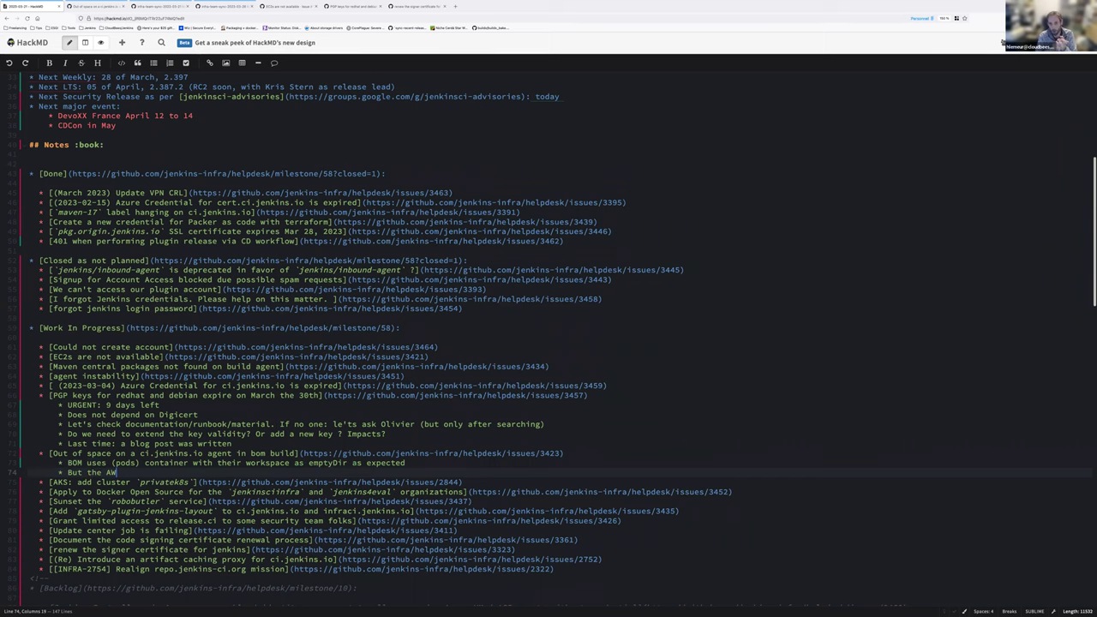
type("S Kuberentes")
key("Left")
key("Left")
key("Left")
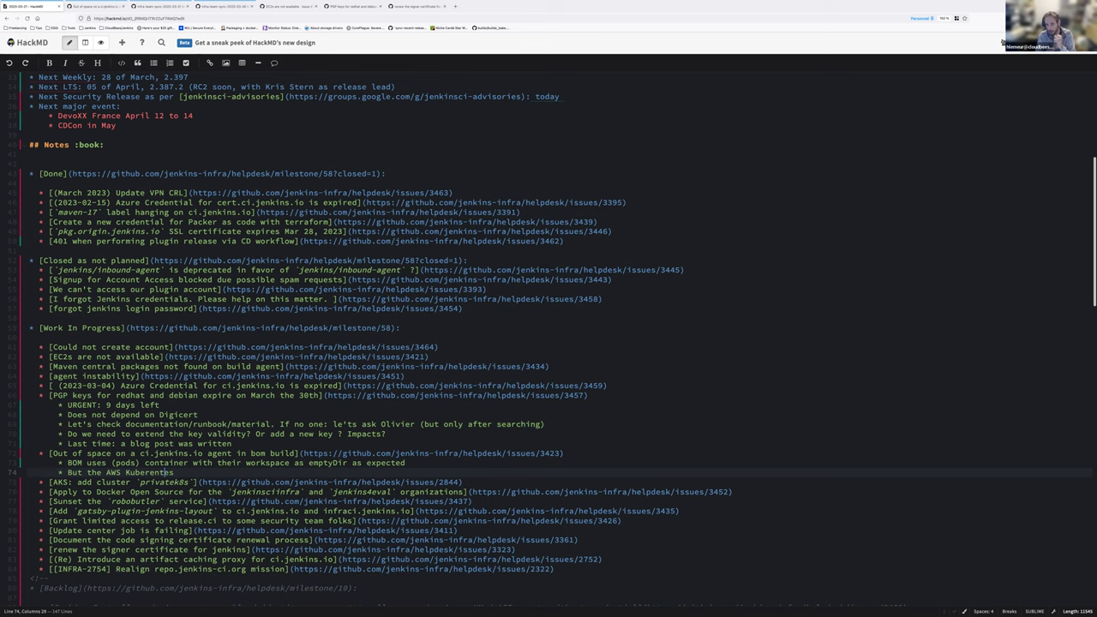
key("BackSpace")
key("Right")
type("es nodes has a dis")
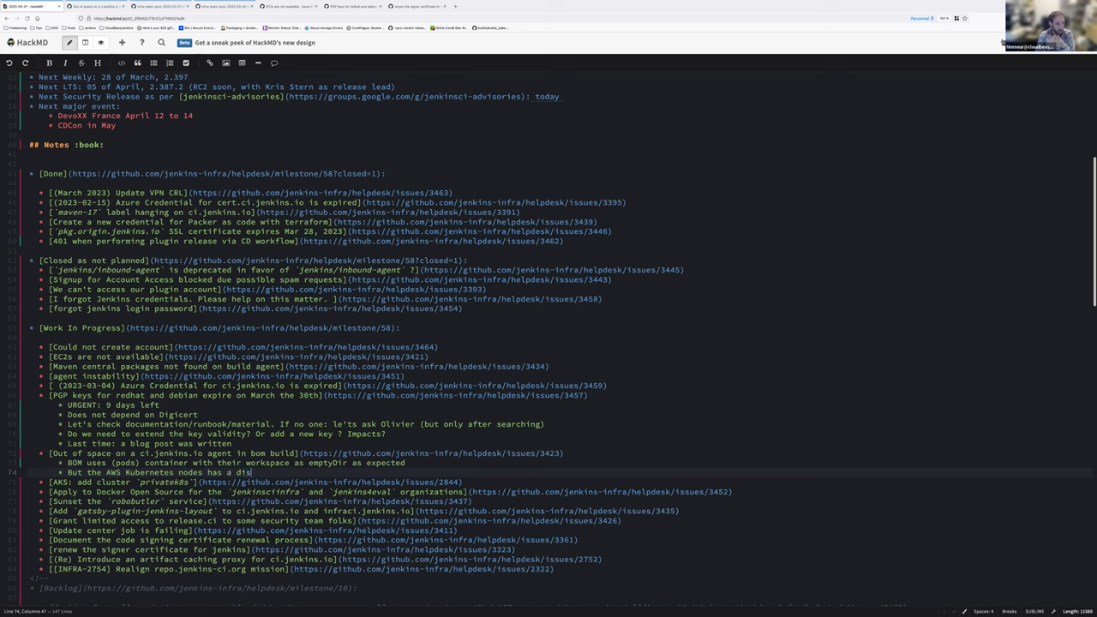
type("k of only 20Gb")
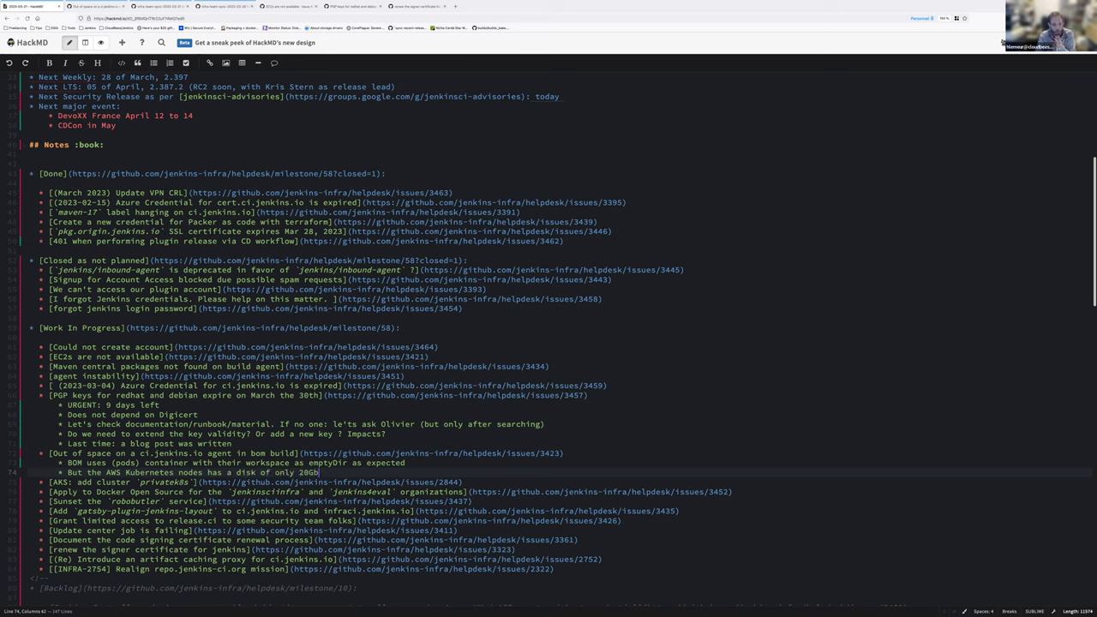
Step: Extend the AWS Kubernetes nodes sub-bullet with "which was filled => increased to 200 Gb (and better IOPS for free)"
type(" wh")
type("ich was filled =>")
type(" we")
key("BackSpace")
key("BackSpace")
key("BackSpace")
type("incre")
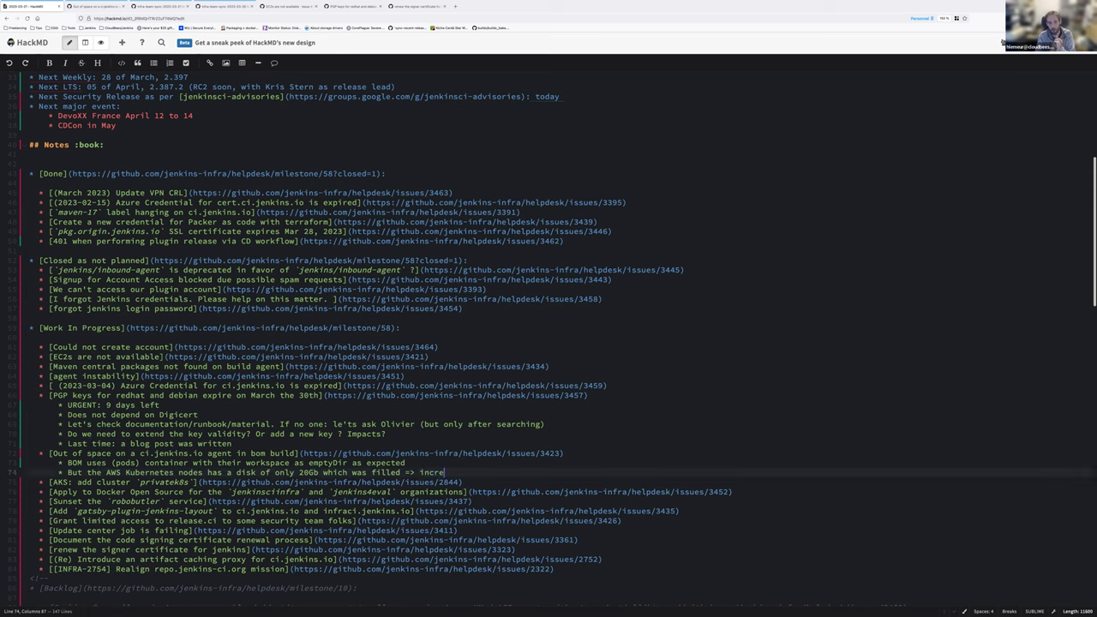
type("ased to 2")
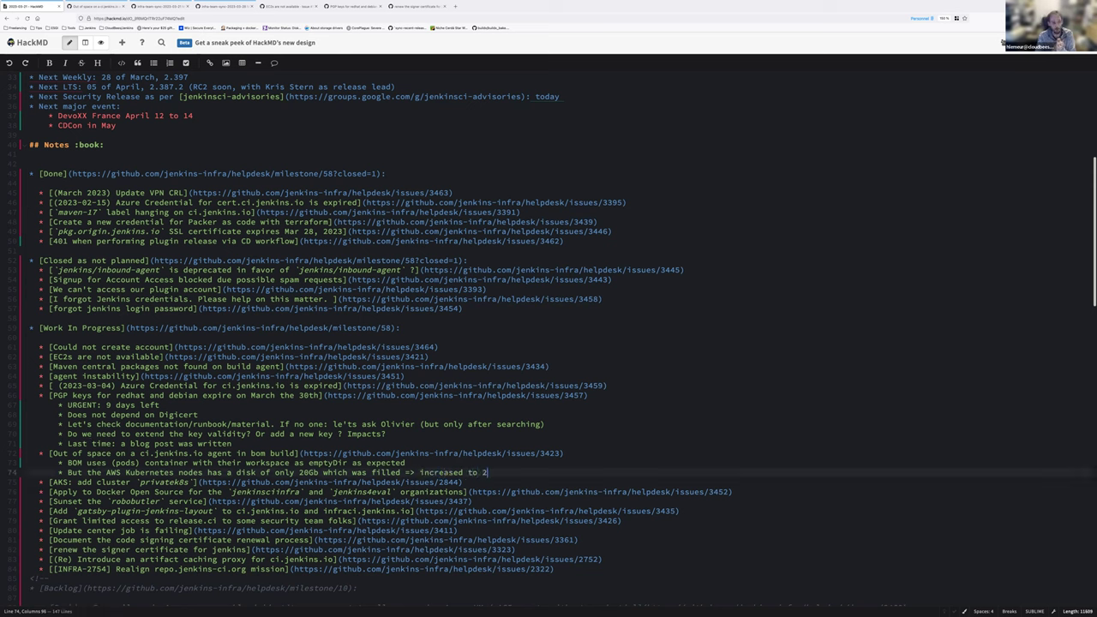
type("00 Gb (and bette")
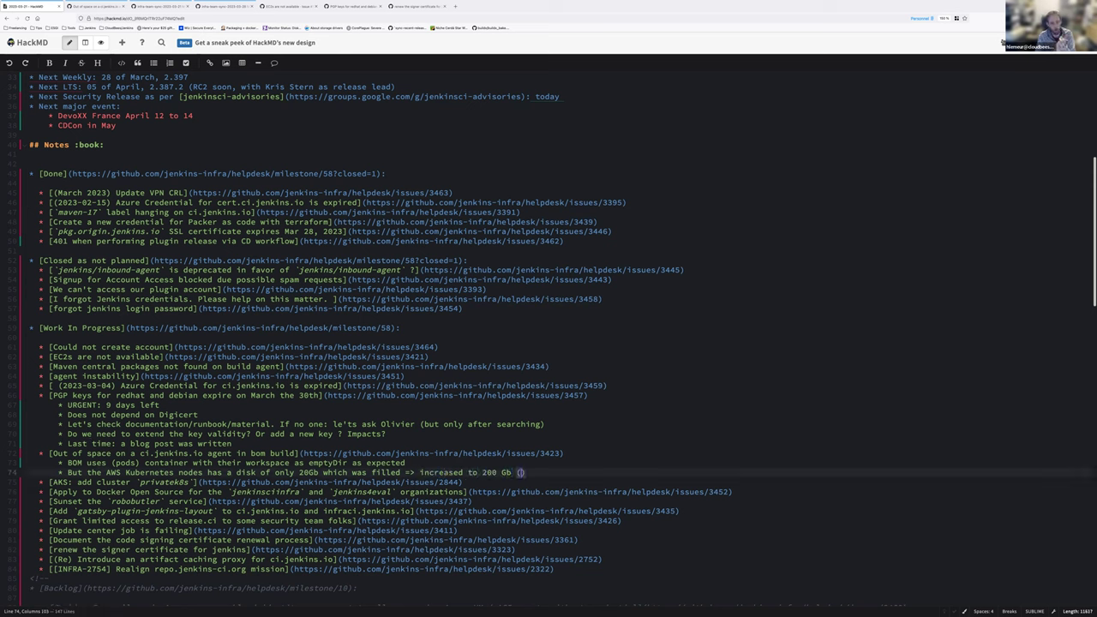
type("r IOPS")
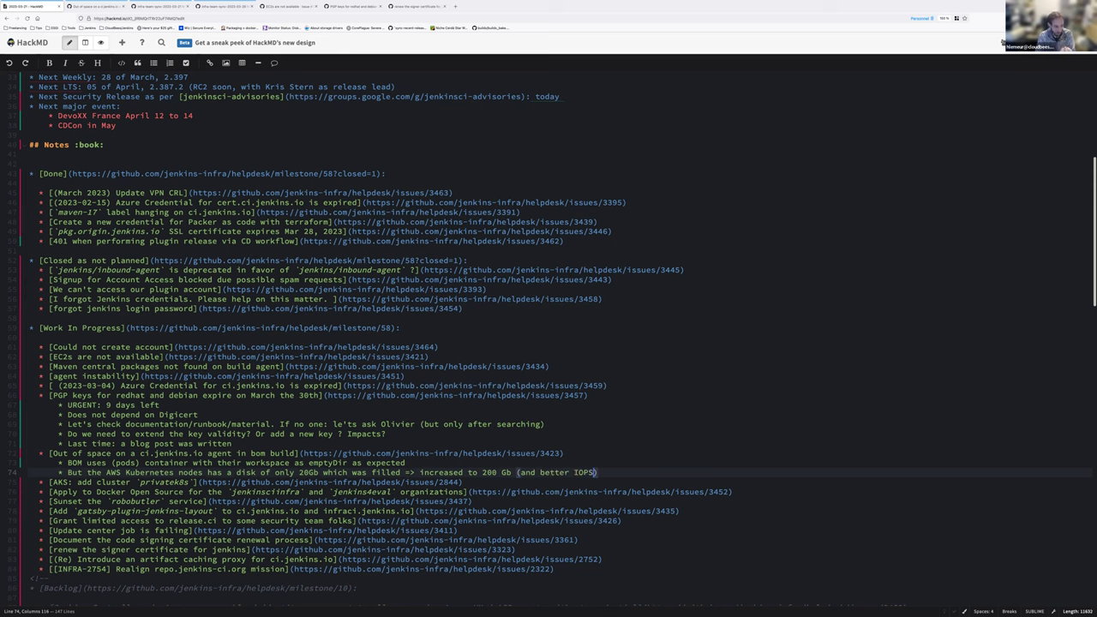
type(" for free")
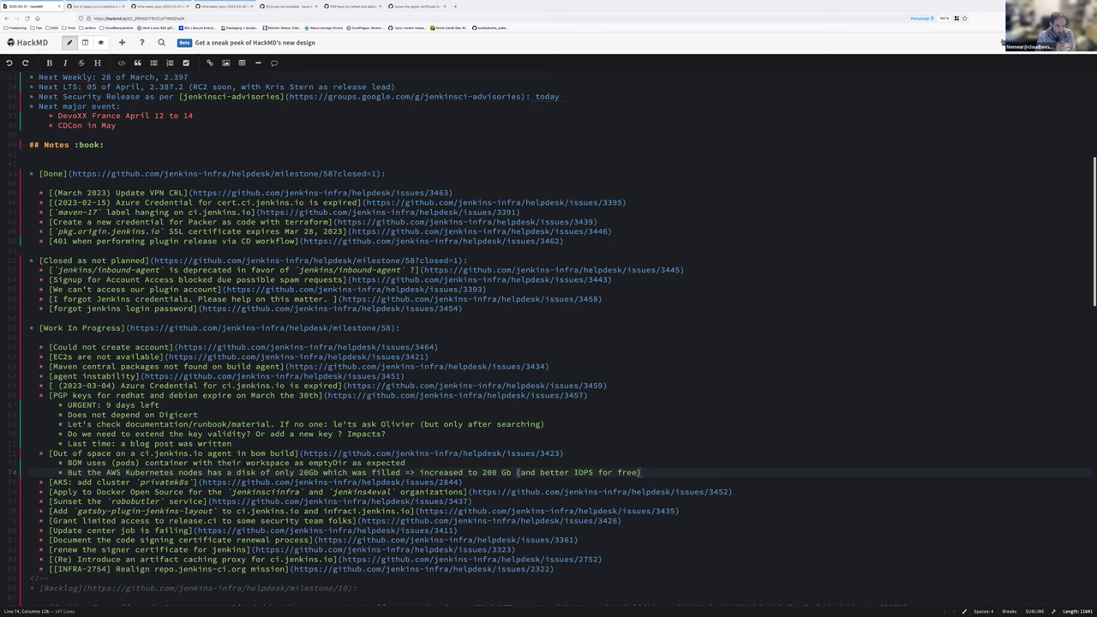
Step: Add a sub-bullet reading "Study to eventually decrease to a lower size (90 Gb) taking in account the 3 pods / node rule"
key("Return")
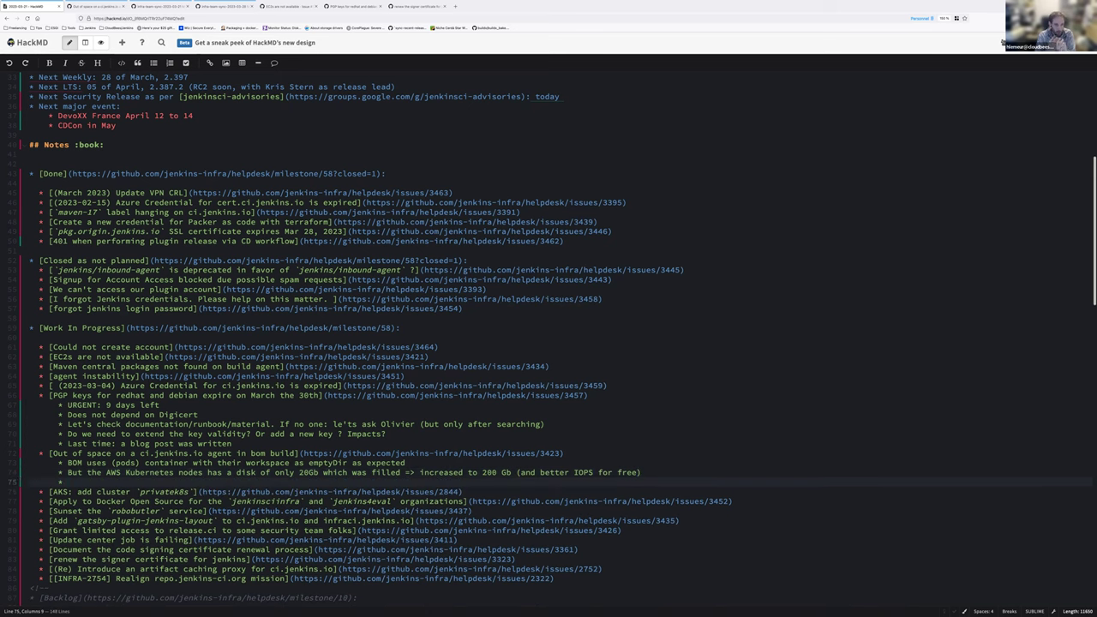
type("St")
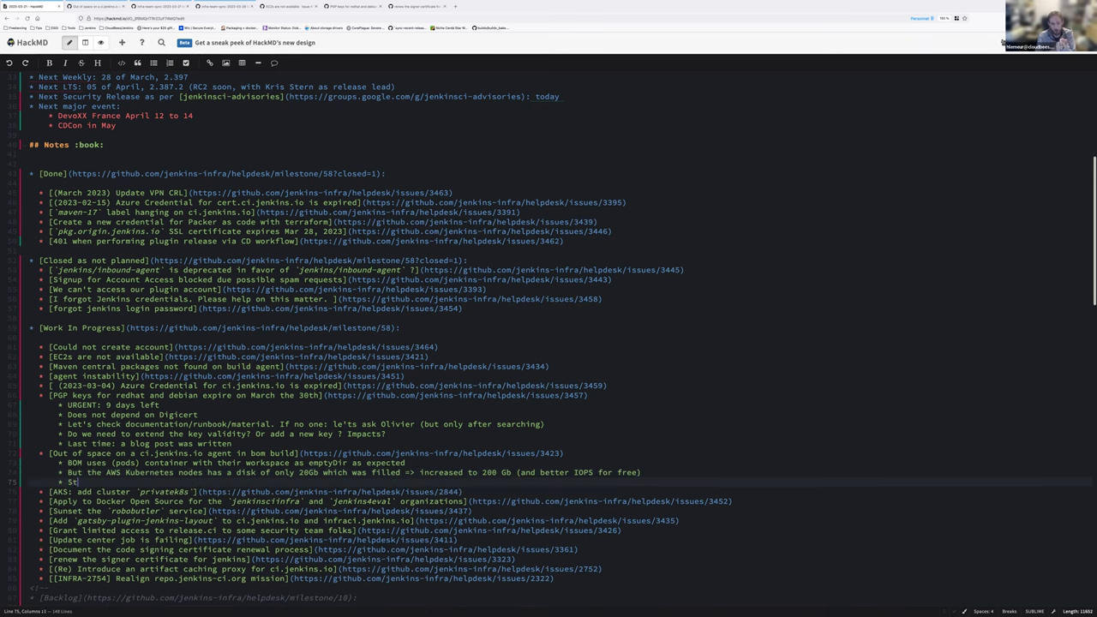
type("udy to eventually dec")
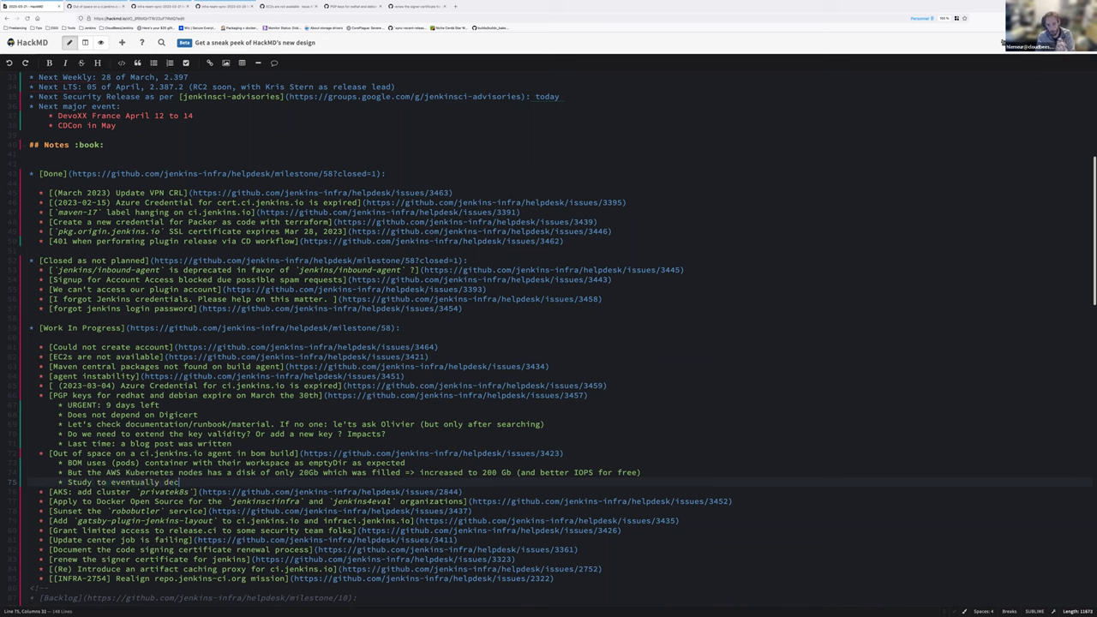
type("rease to")
type(" a lower siz")
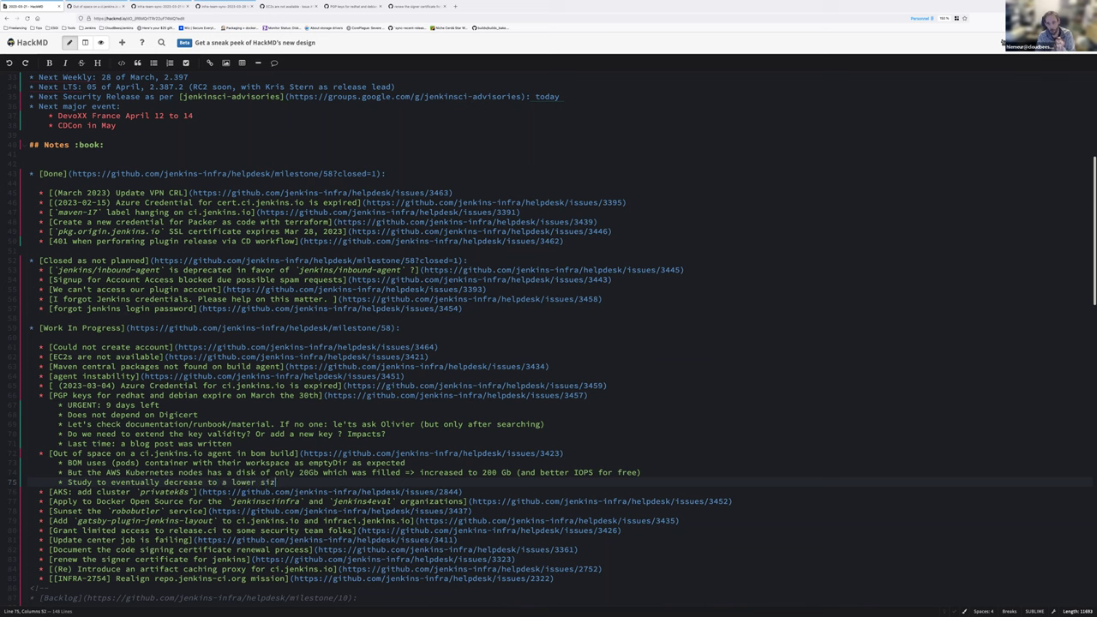
type("e (90 Gb) taking in a")
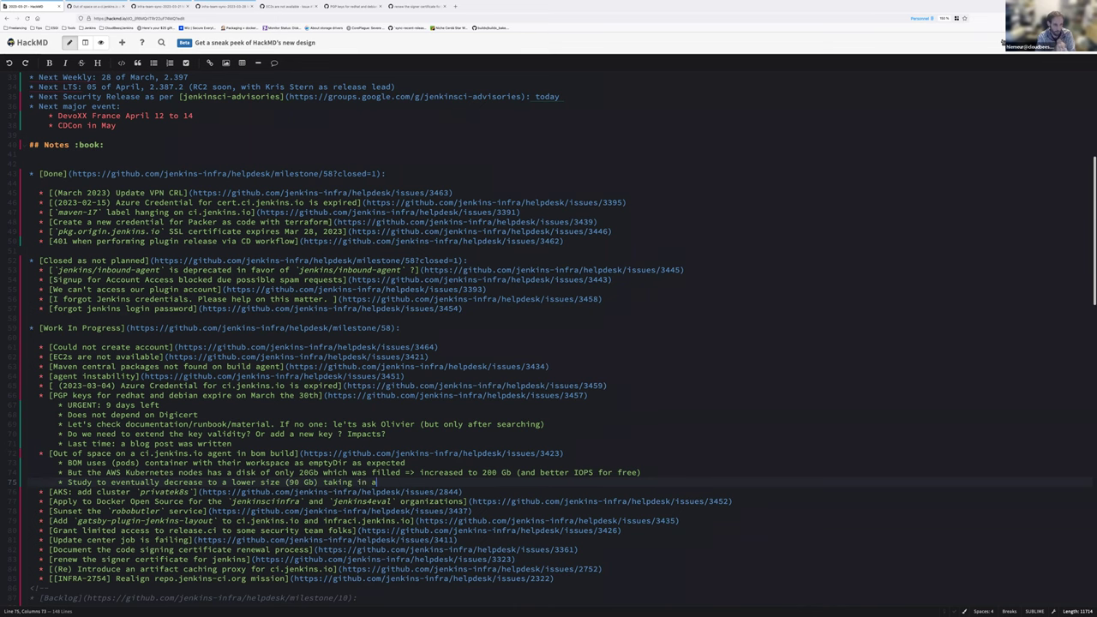
type("ccount the 3 pods / node rule")
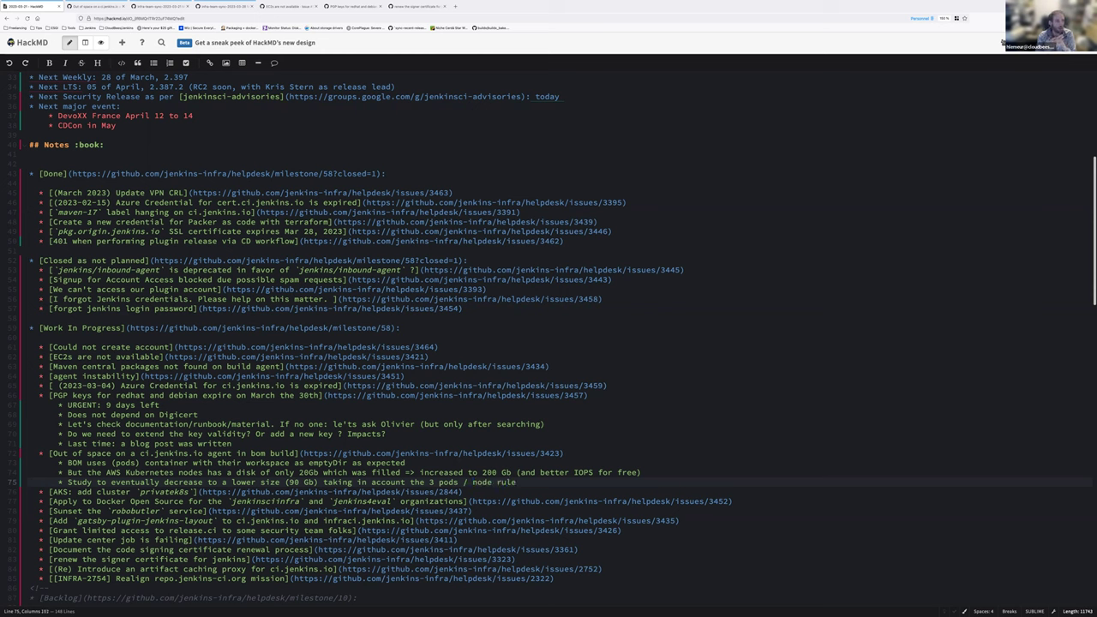
Step: Complete the disk size study sub-bullet with ", to decrease the cost (storage based)"
type(", to decrease th")
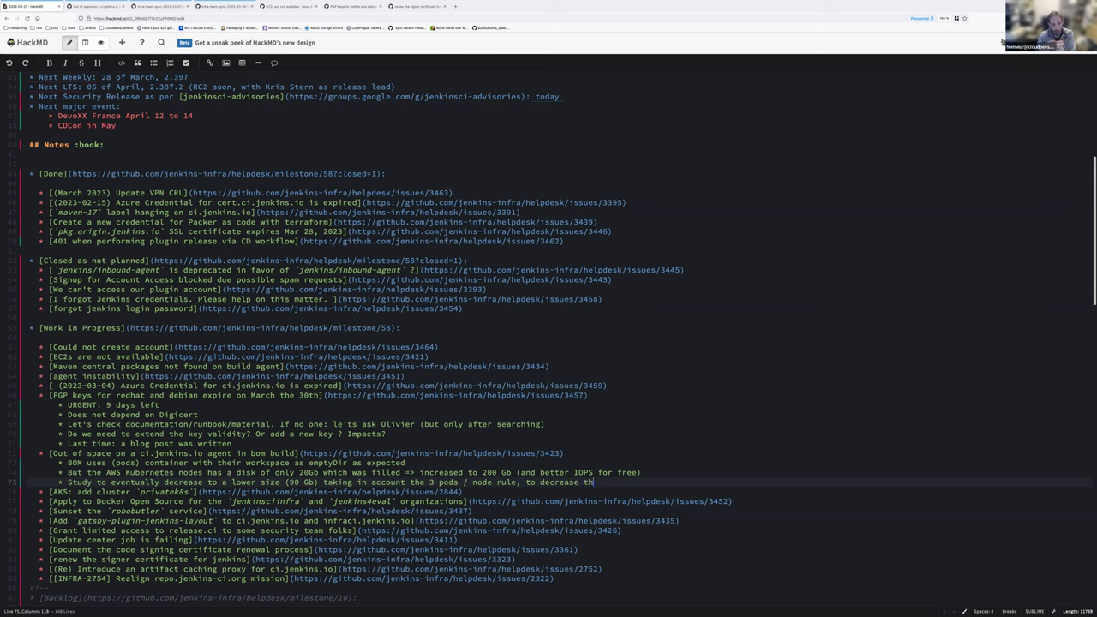
type("e cost")
type(" (storage base")
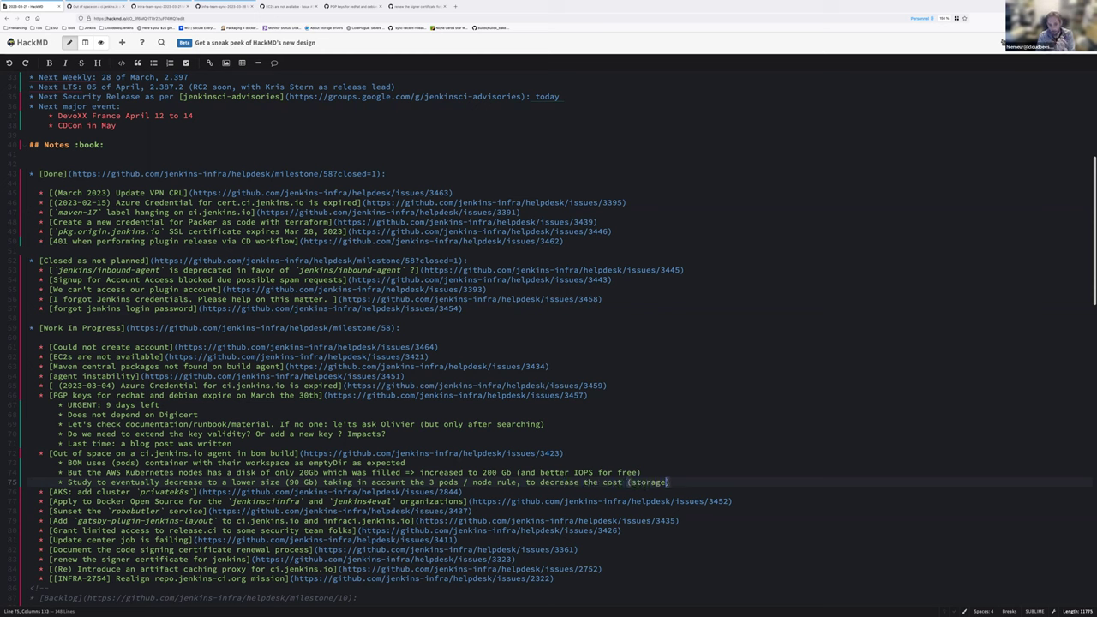
type("d")
Step: Add a last sub-bullet under issue 3423 reading "Eventually define /tmp and the Jenkins home as emptyDir"
key("Return")
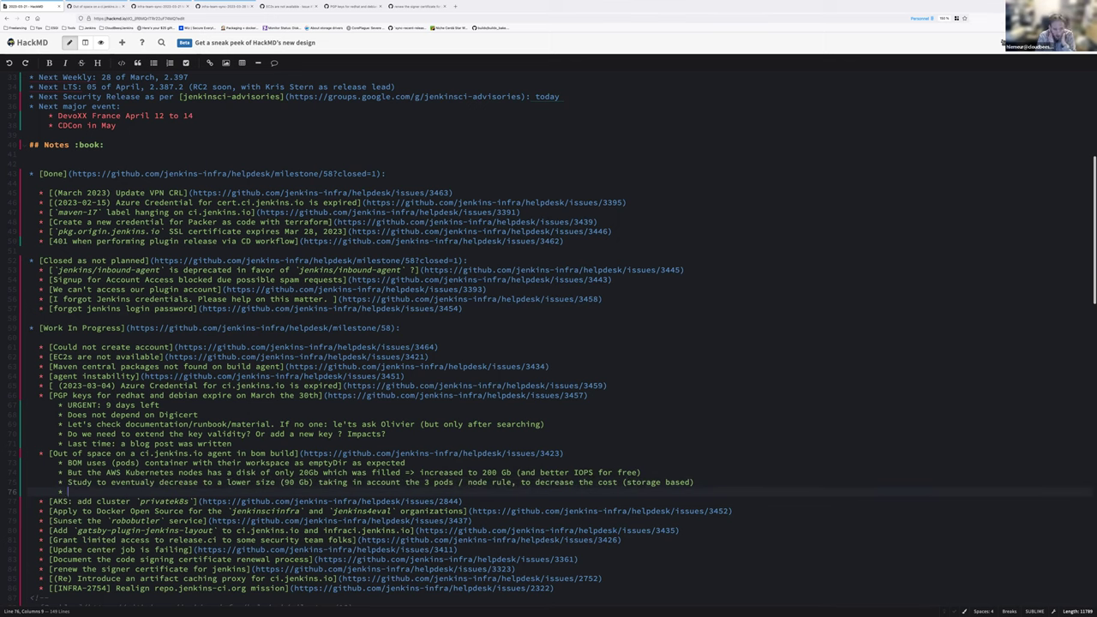
left_click(151, 482)
left_click(69, 491)
type("Eventually")
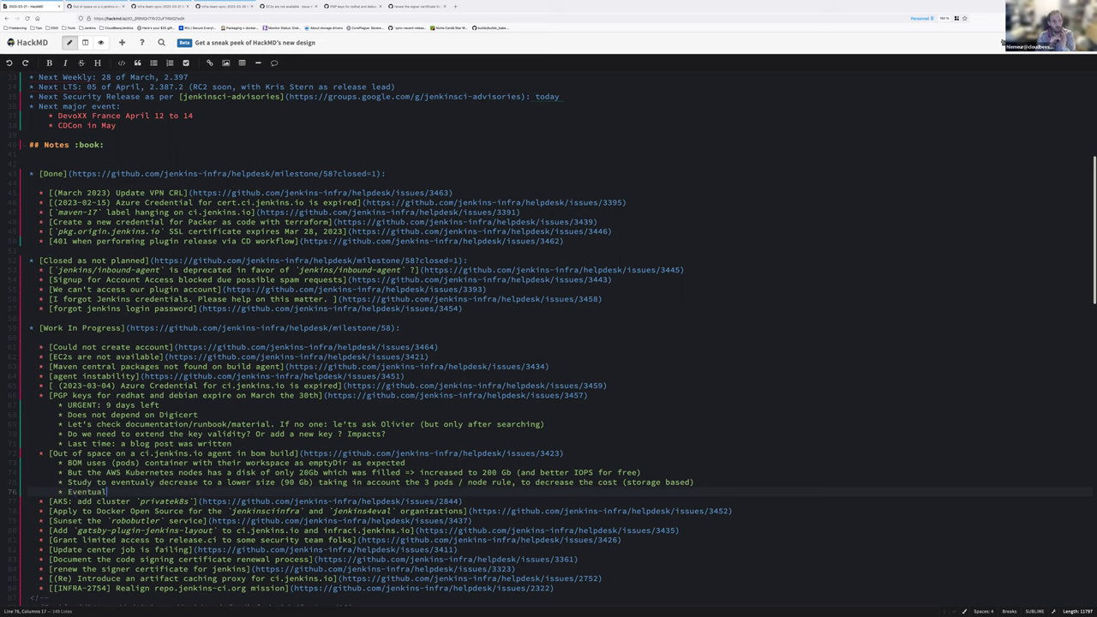
type(" define")
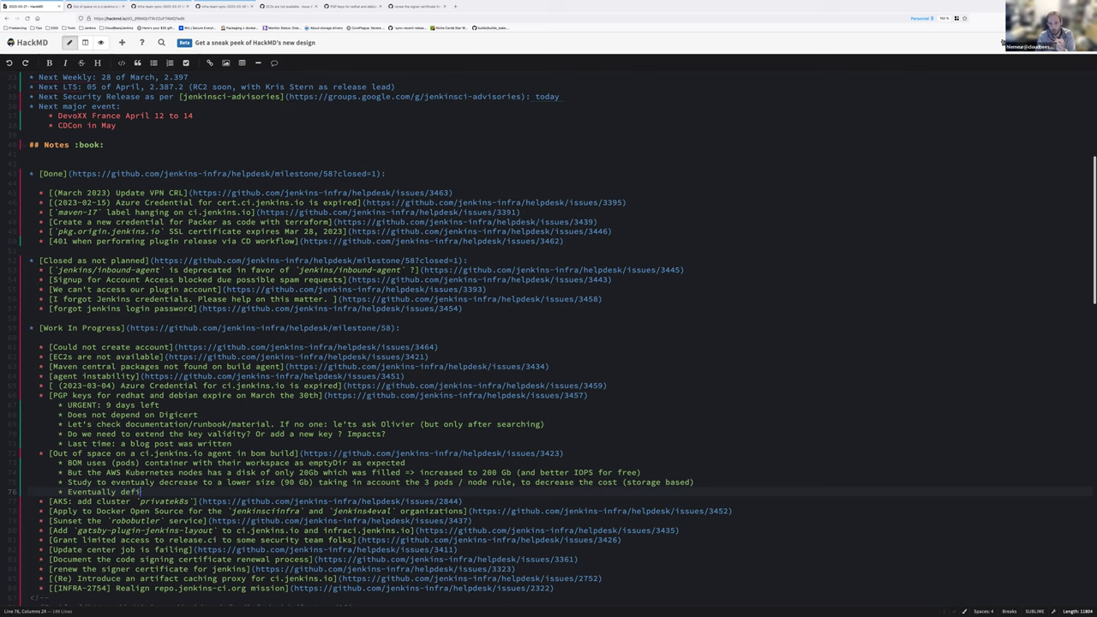
type(" /tmp and the Jenkins home oiu")
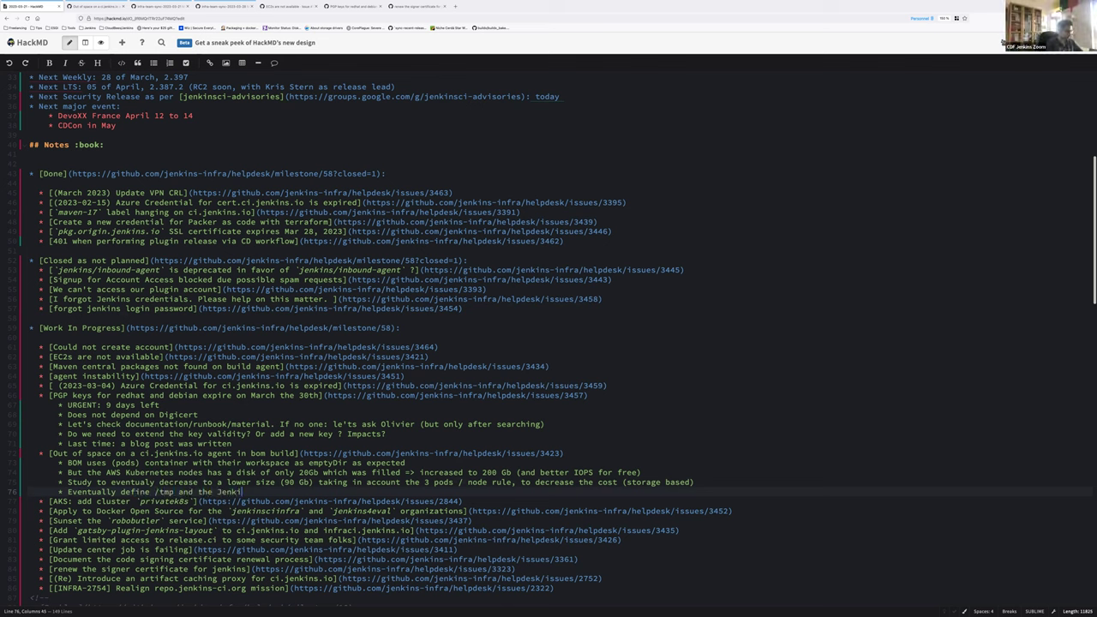
key("BackSpace")
key("BackSpace")
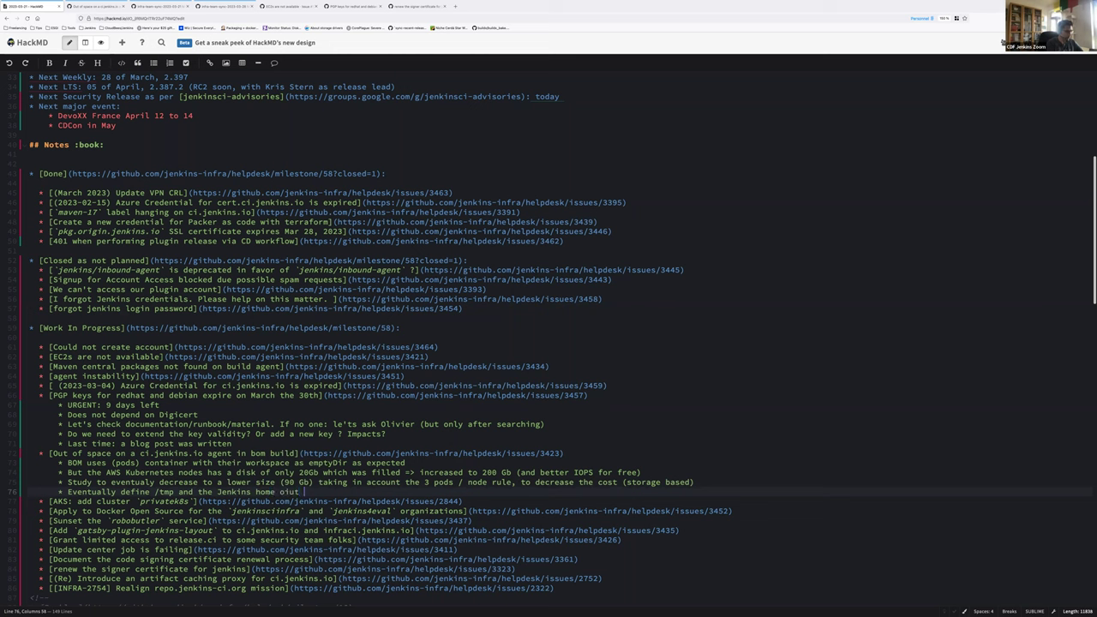
type("u")
key("BackSpace")
key("BackSpace")
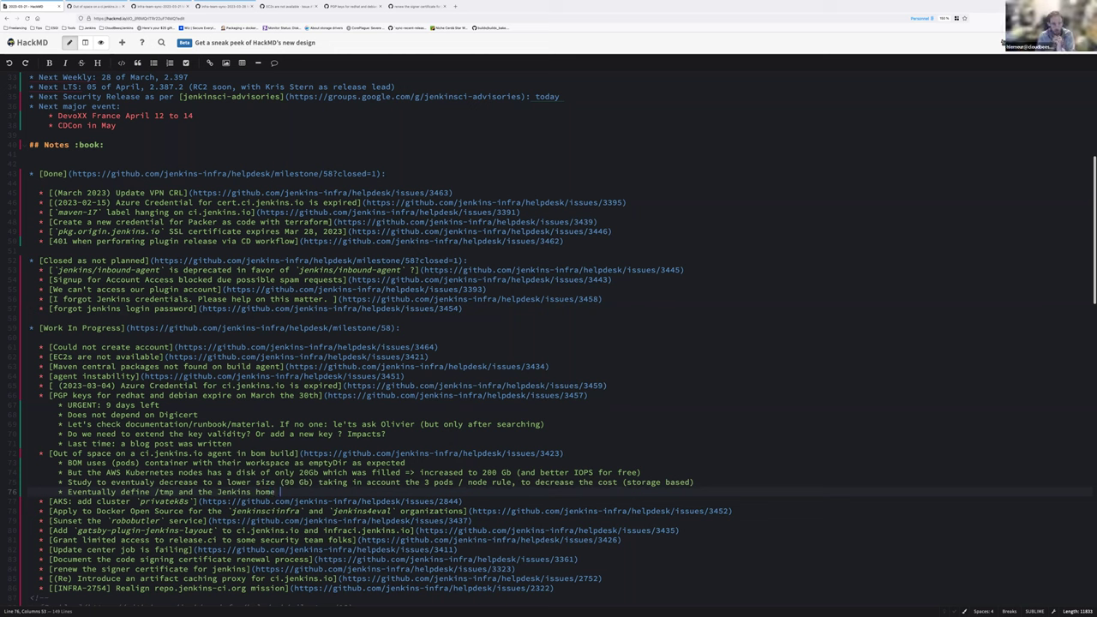
type("as emptyDir")
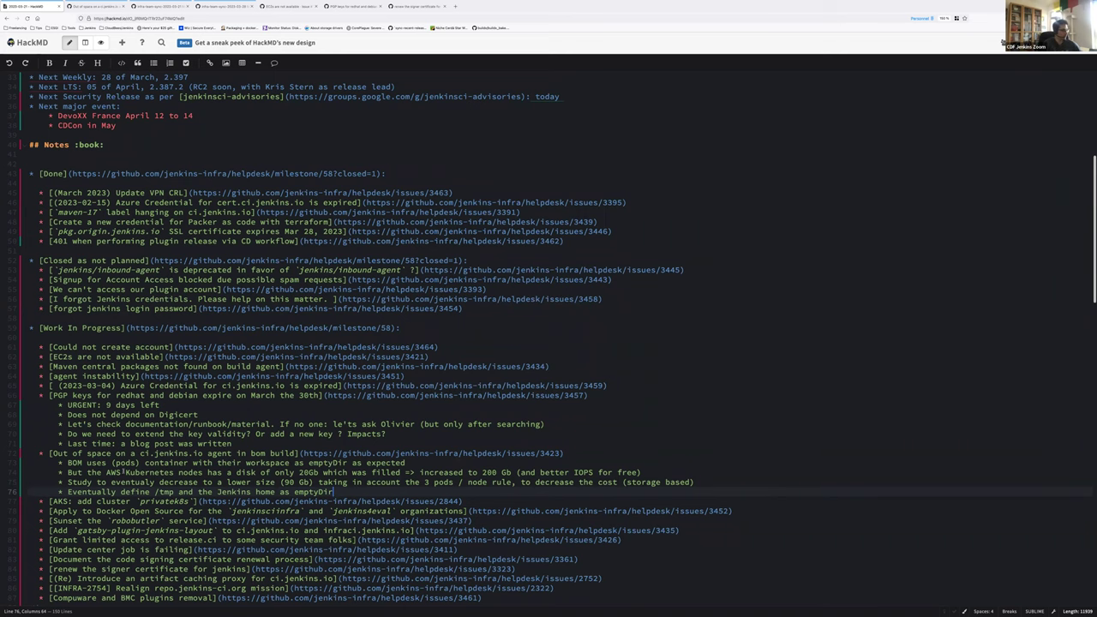
Step: Insert a first sub-bullet directly under the issue 3423 entry reading "Root problem fixed (no more disk full): 20 PRs treated and merged"
scroll(299, 425, "down", 2)
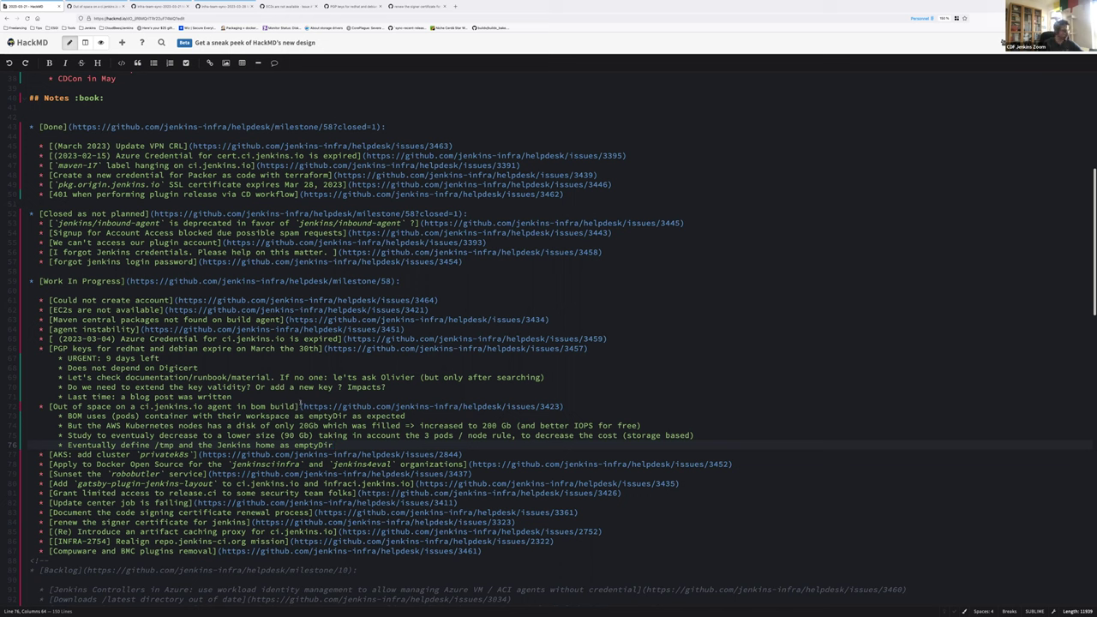
left_click(415, 415)
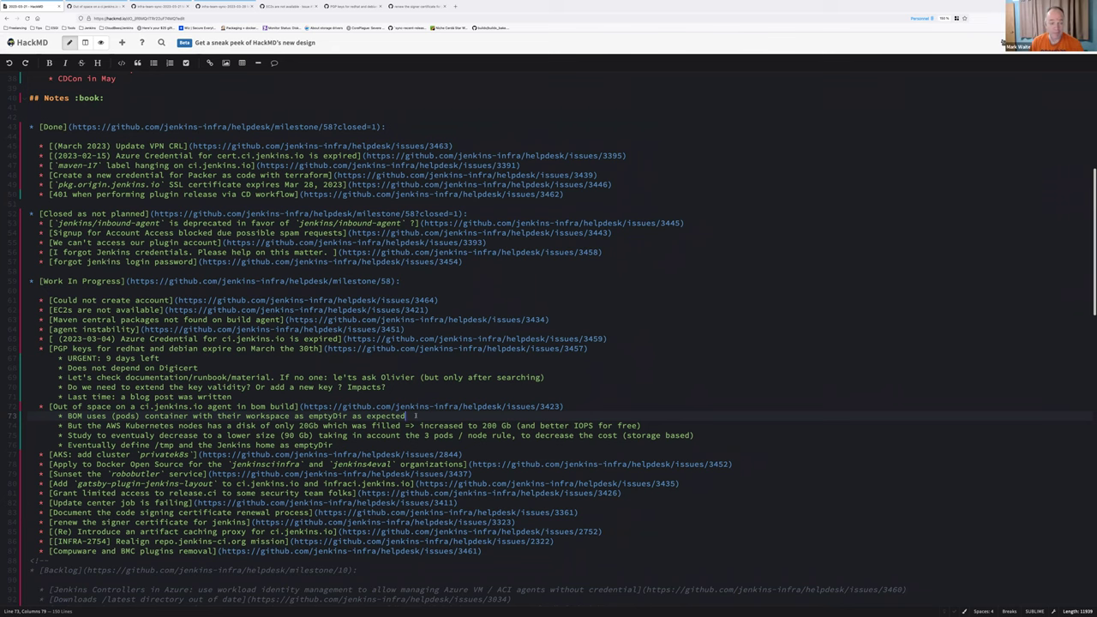
left_click(564, 406)
key("Return")
type("Root problem fixed (no more disk full")
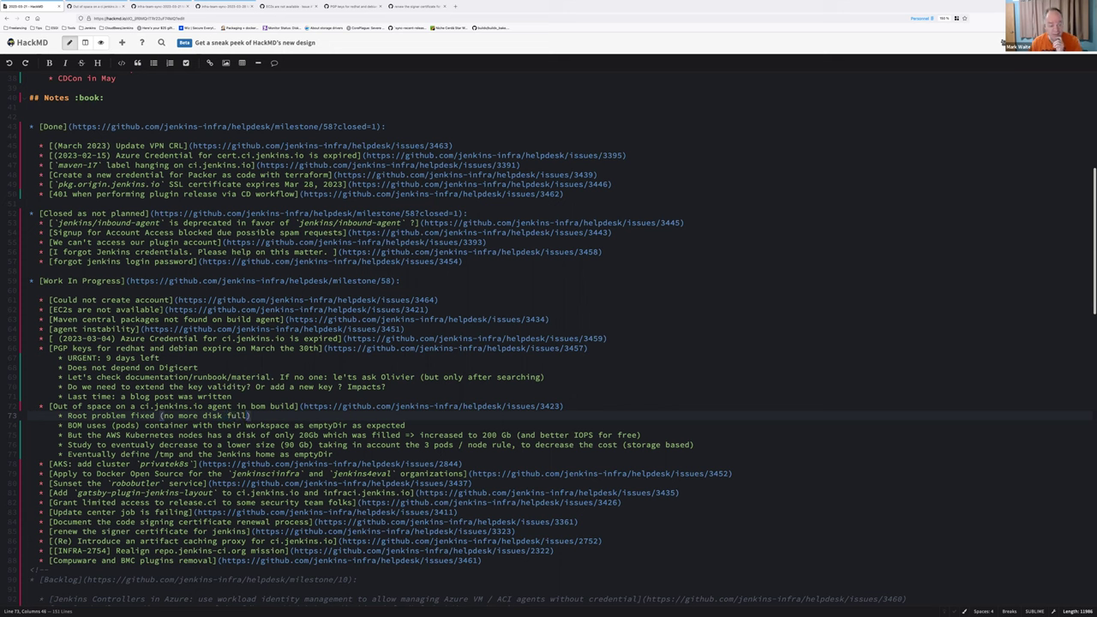
type("): 20 PRs")
type("treated and merged")
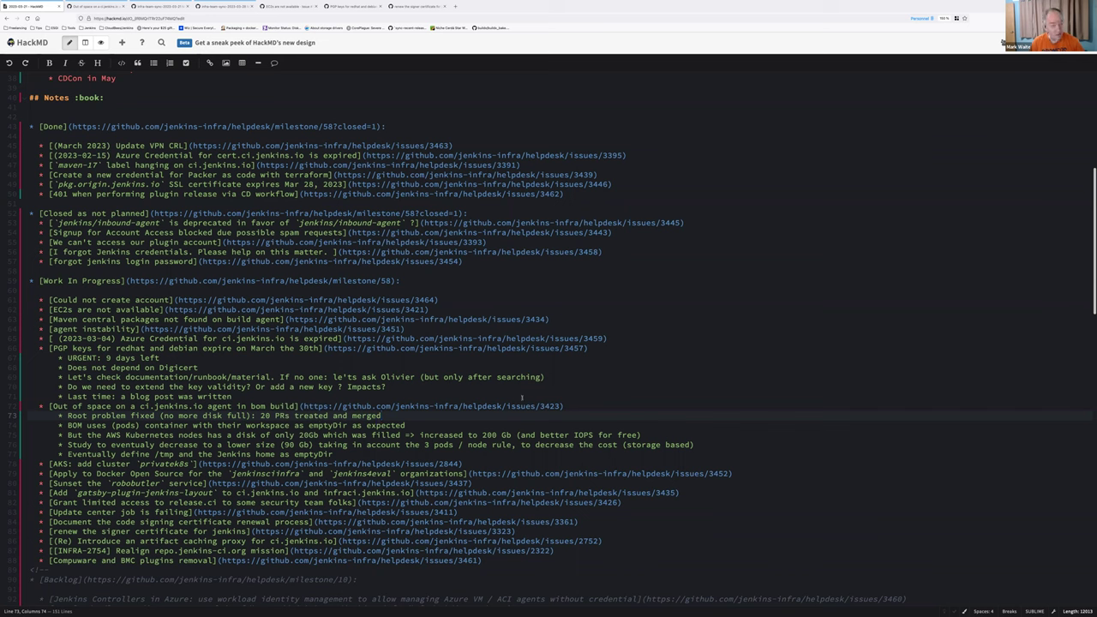
Step: Calculate 20*300 with the desktop search and return to the meeting notes
key("ctrl+f")
type("20")
type("23-03")
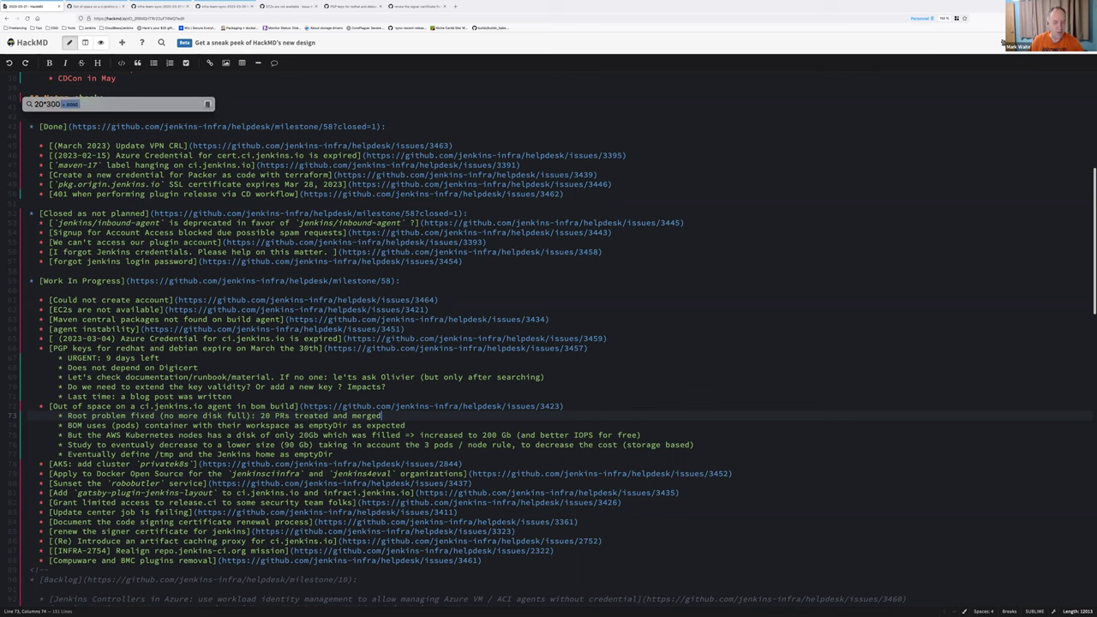
key("Escape")
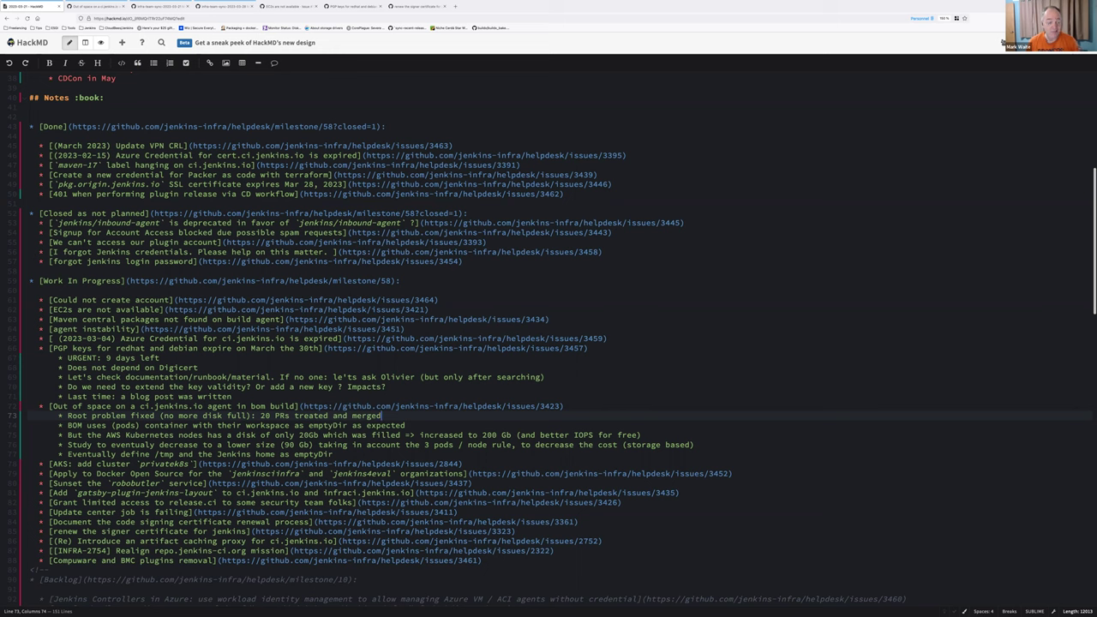
left_click(604, 387)
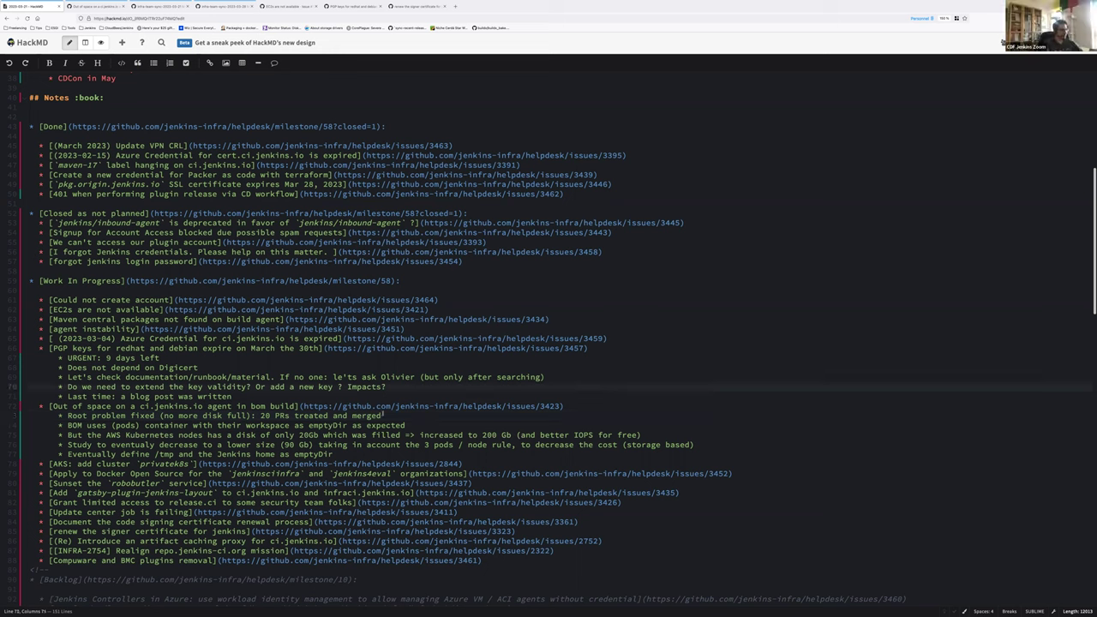
Step: Load the privatek8s issue 2844 from its notes link in the tab holding issue 3423 and return to the meeting notes
left_click(394, 415)
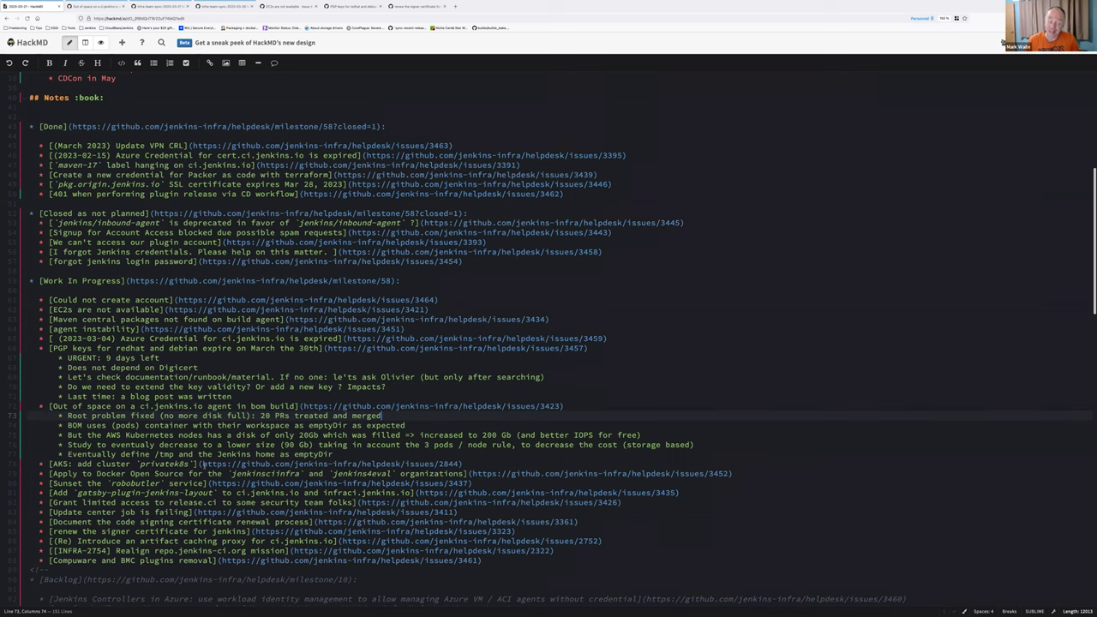
left_click(199, 463)
key("ctrl+shift+m")
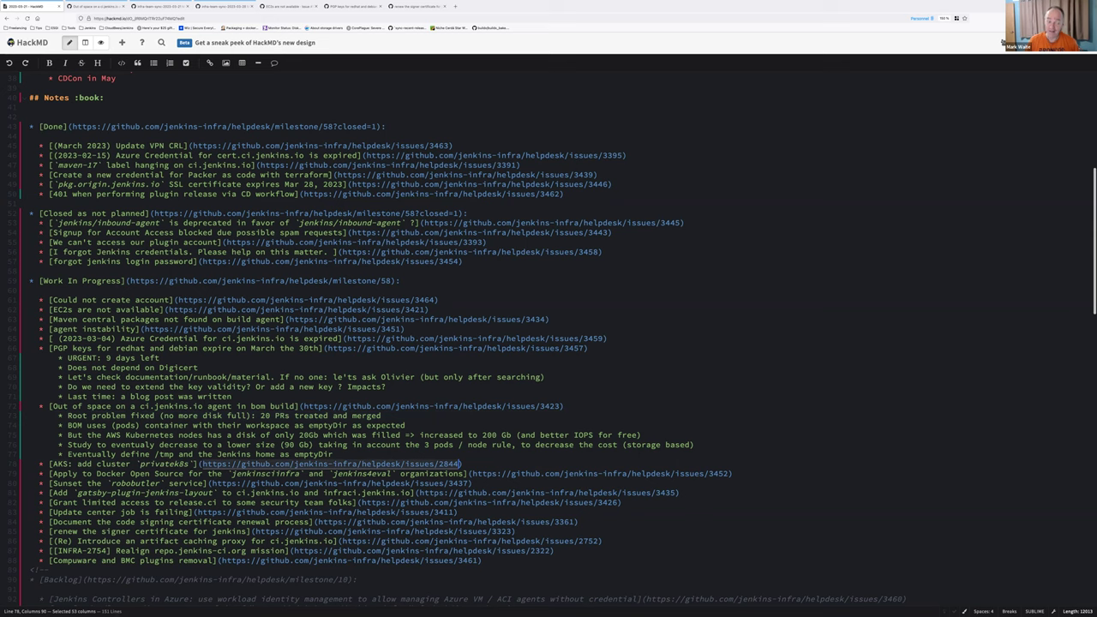
left_click(94, 6)
left_click(276, 18)
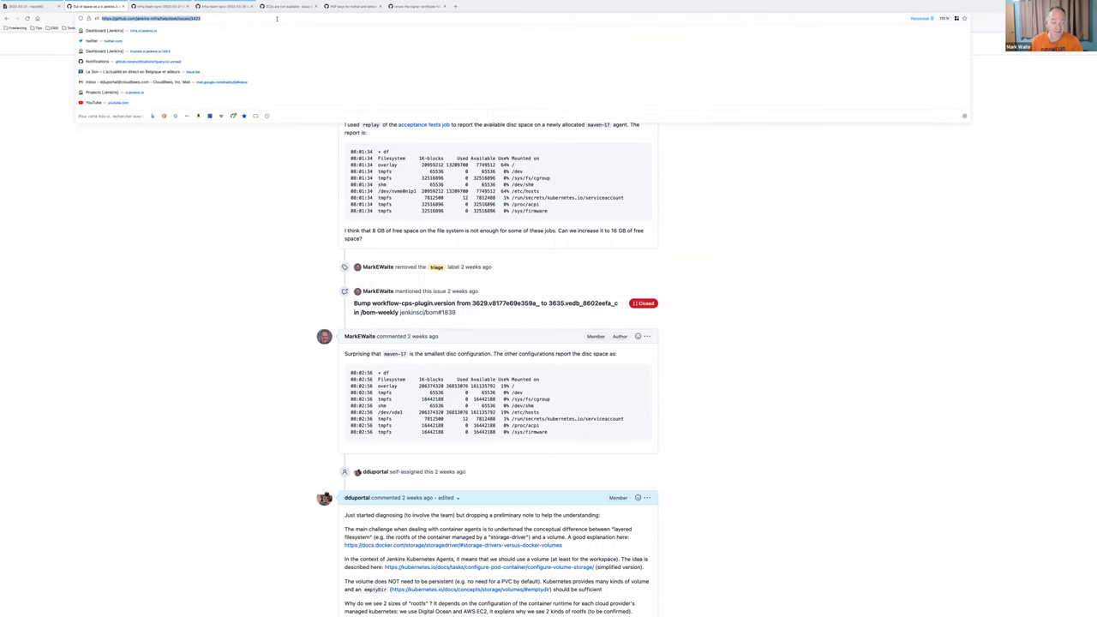
key("ctrl+c")
key("Escape")
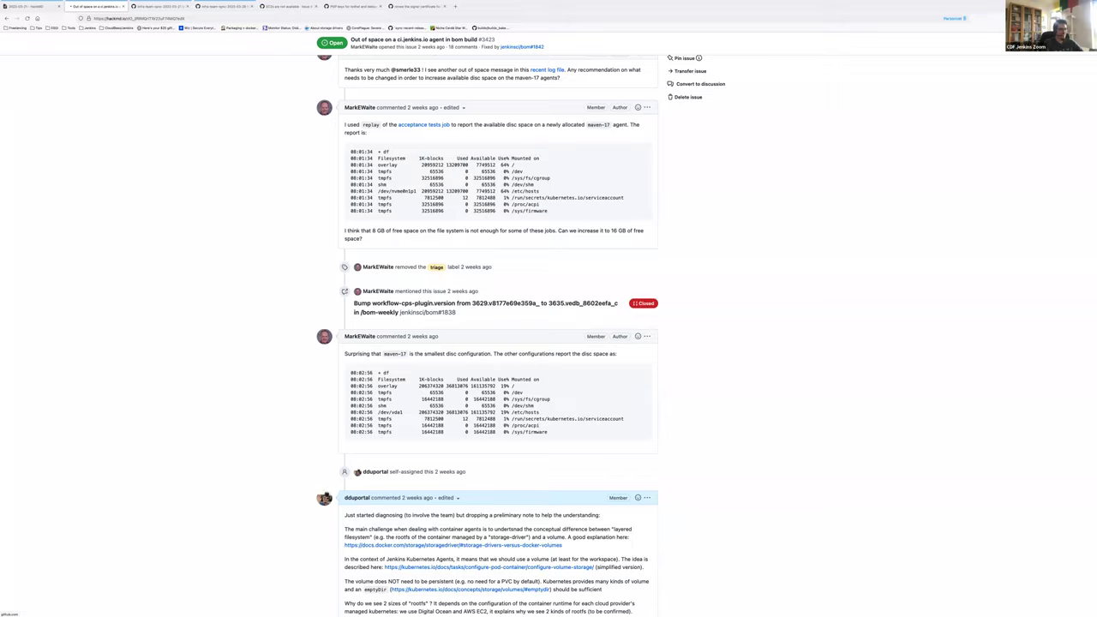
left_click(30, 6)
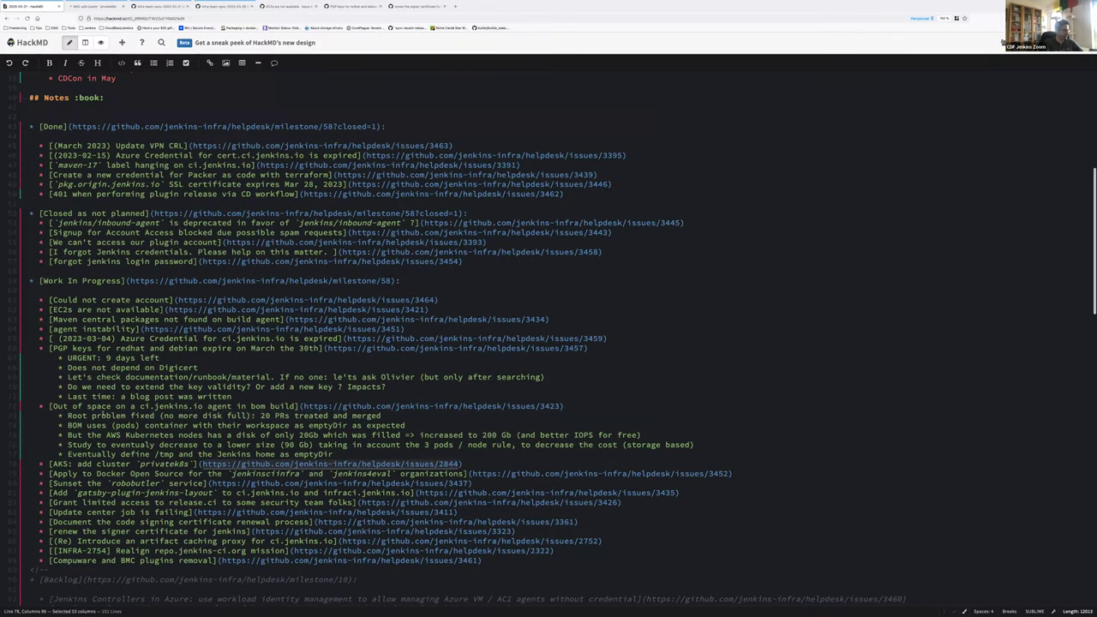
triple_click(105, 406)
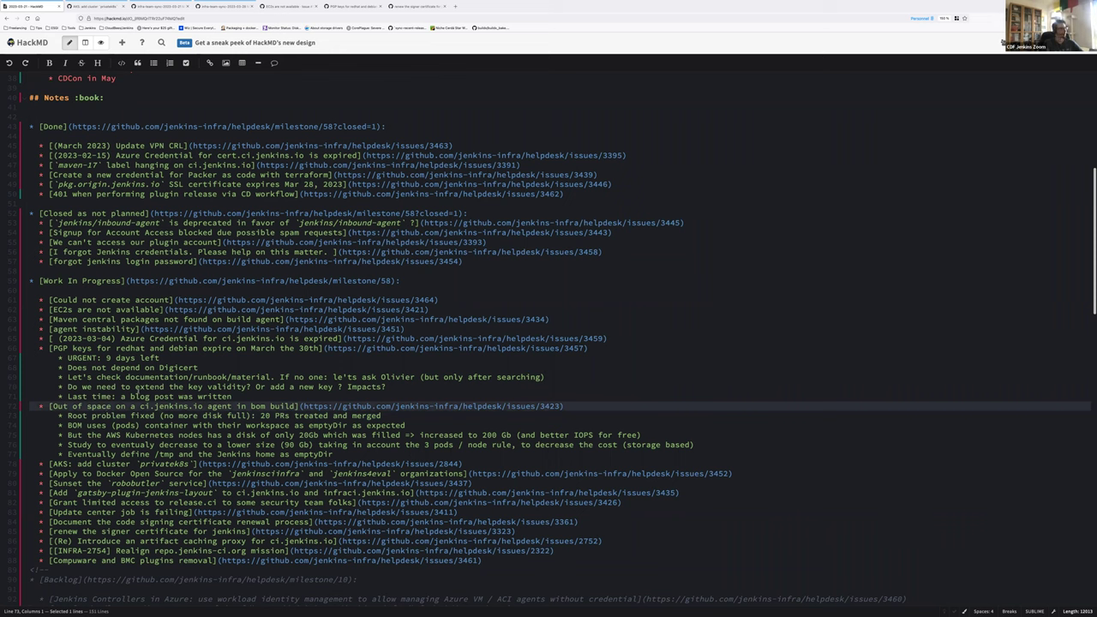
Step: Read through issue 2844, examining its task list, comment history and the planned release.ci migration steps
key("ctrl+Tab")
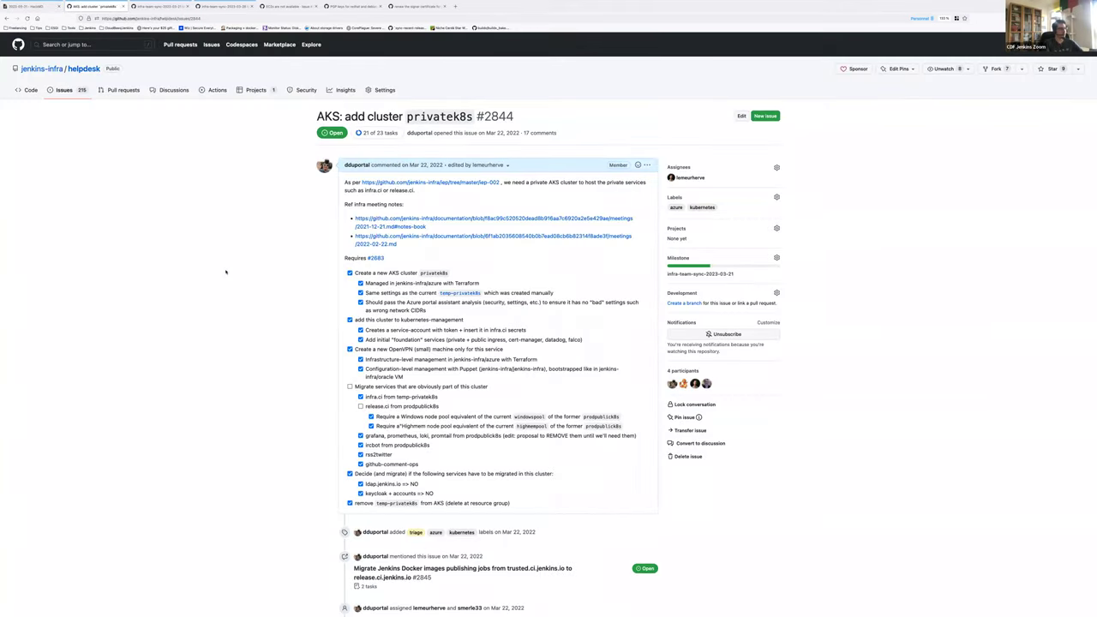
scroll(225, 271, "down", 1)
scroll(225, 272, "down", 5)
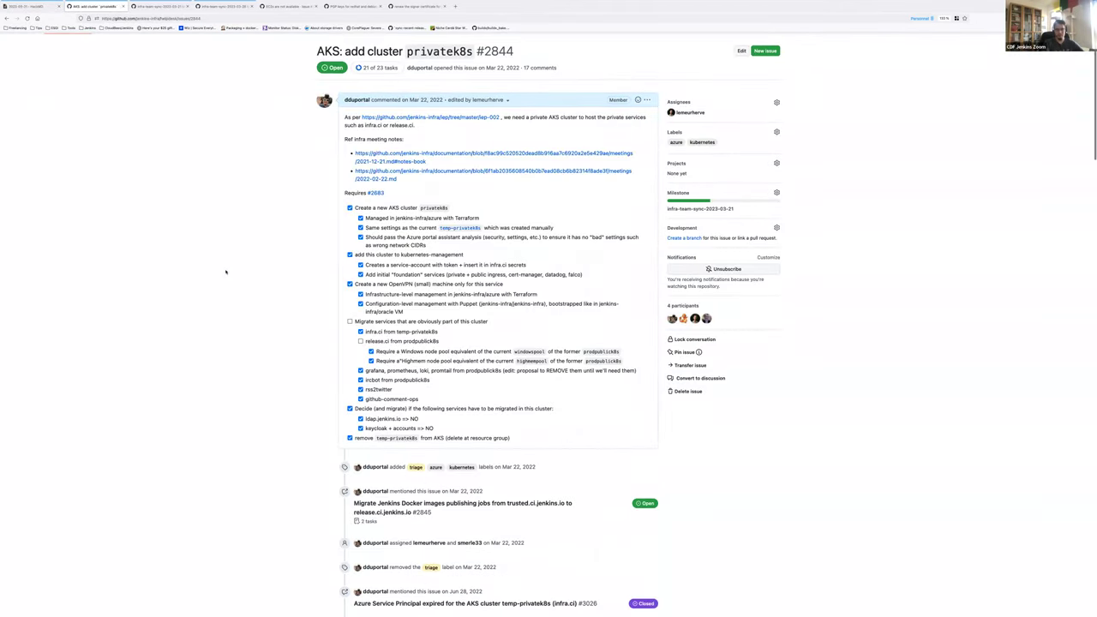
scroll(225, 272, "down", 4)
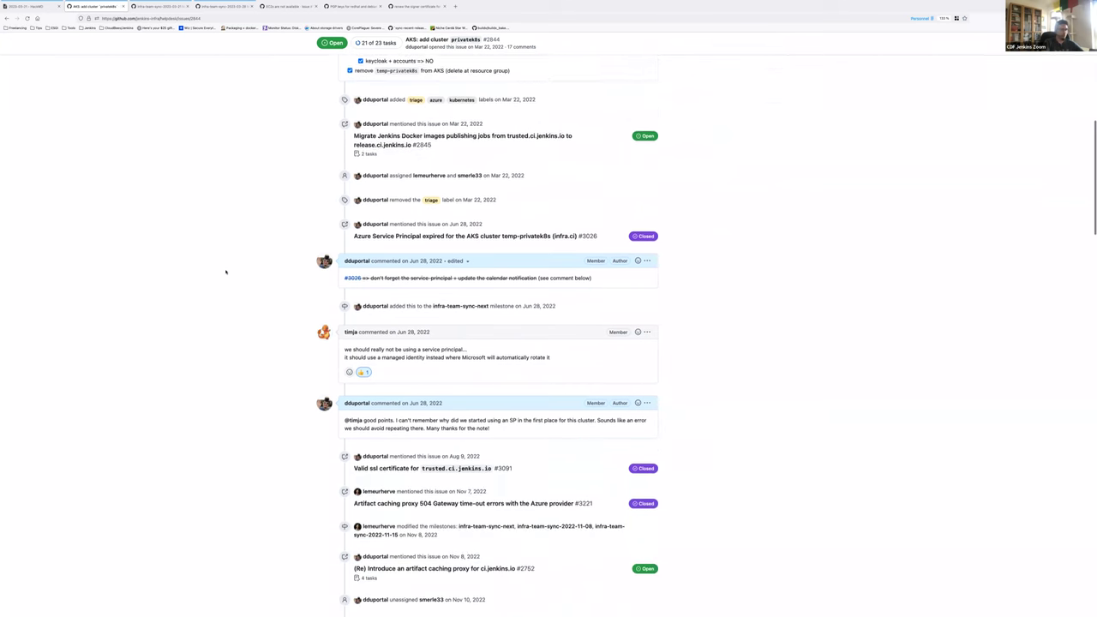
scroll(225, 272, "up", 1)
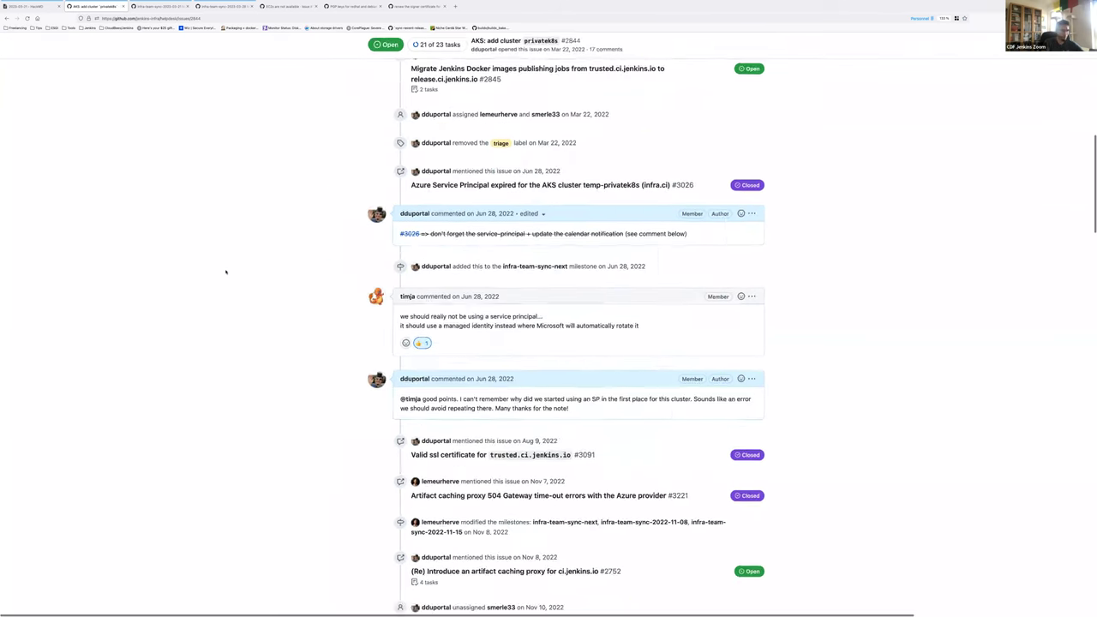
scroll(225, 272, "down", 1)
scroll(226, 271, "up", 2)
scroll(226, 272, "down", 20)
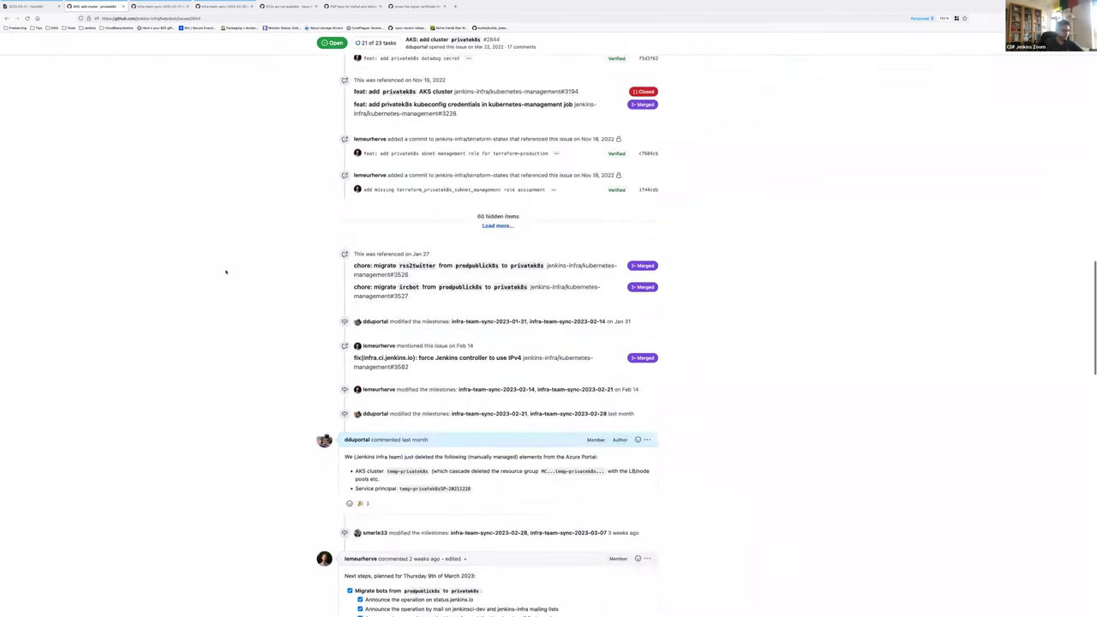
scroll(225, 272, "down", 2)
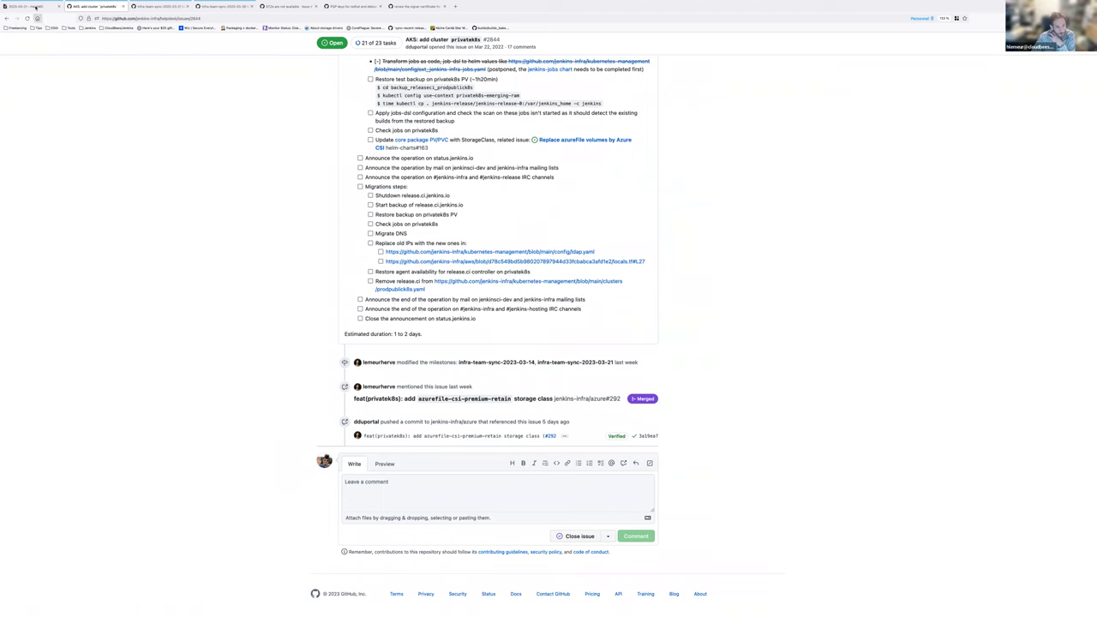
Step: Add a sub-bullet in the meeting notes under the privatek8s issue 2844 entry reading "Last service to move here: release.ci.jenkins.io"
key("ctrl+shift+Tab")
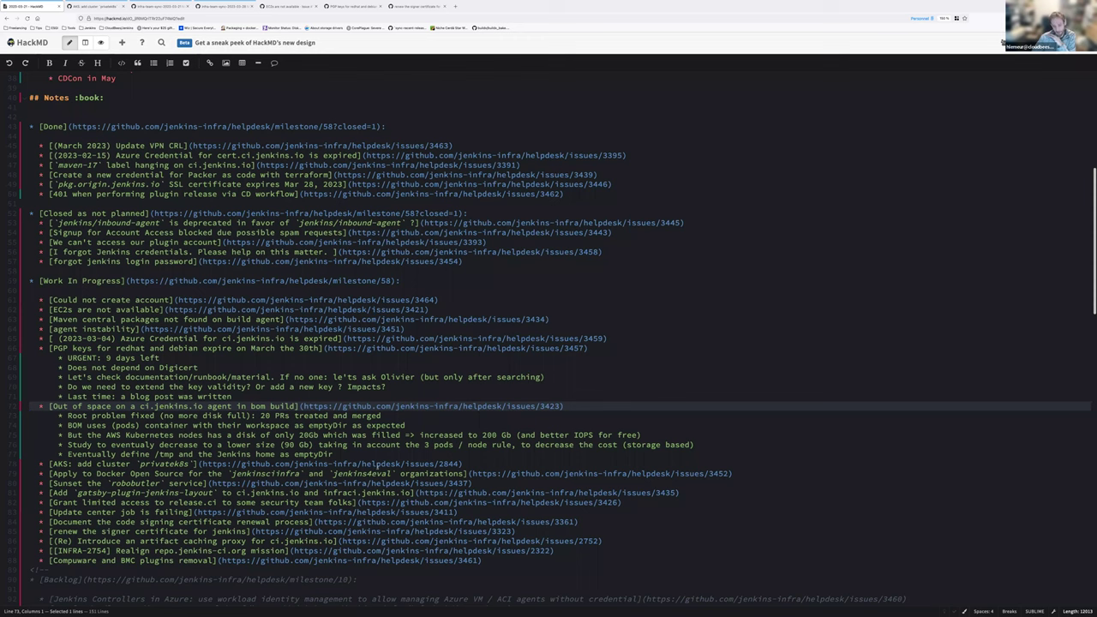
left_click(482, 463)
key("Return")
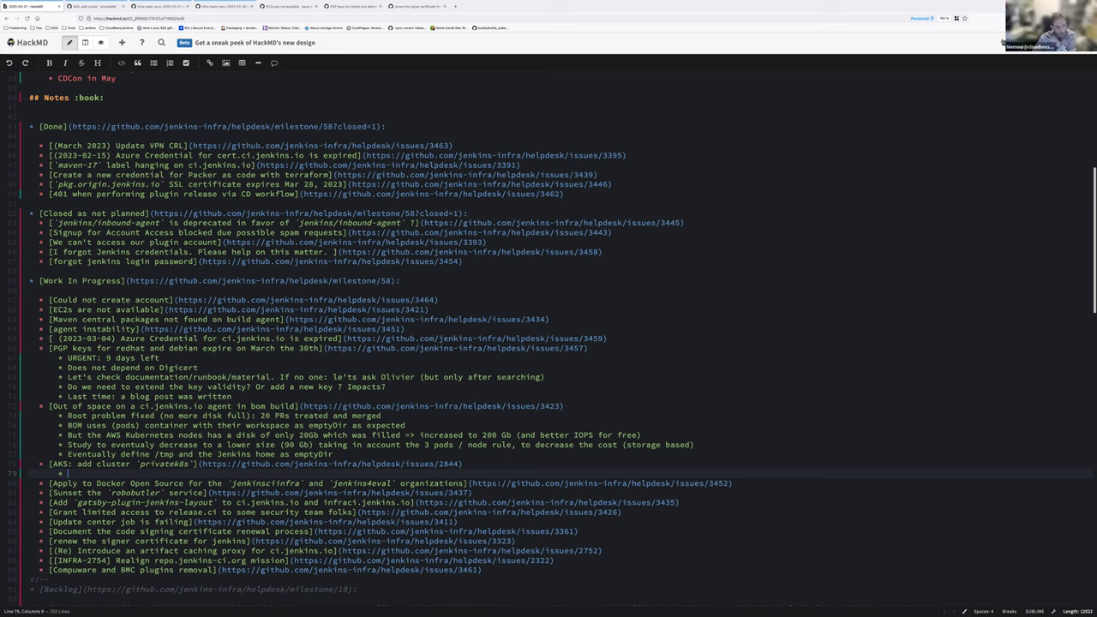
type("Last servic")
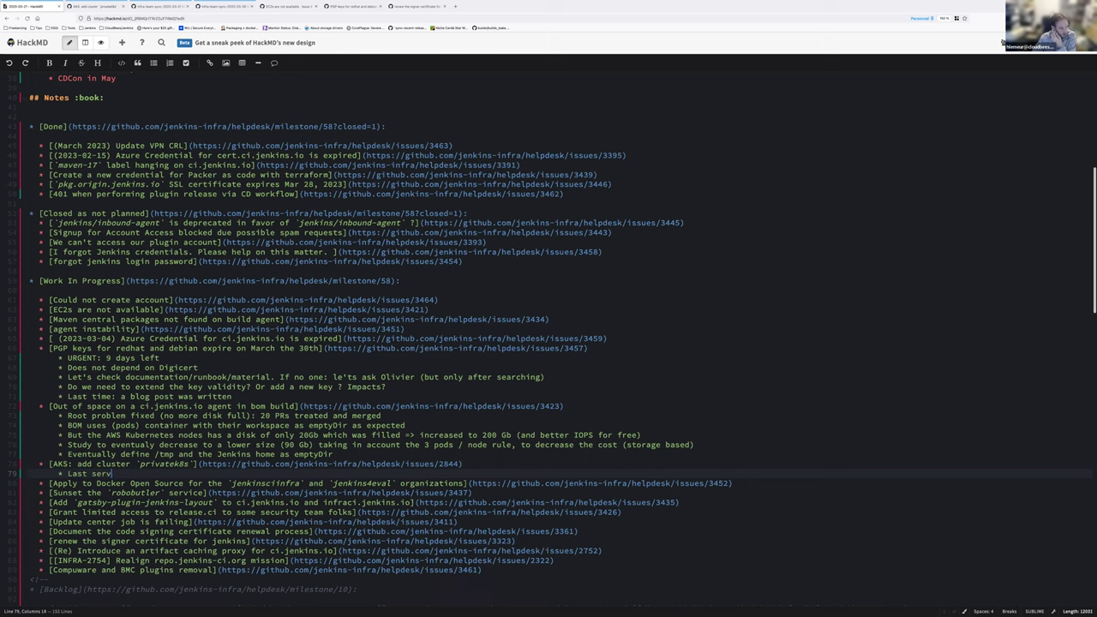
type("e to move here: release.ci.jenkins.io")
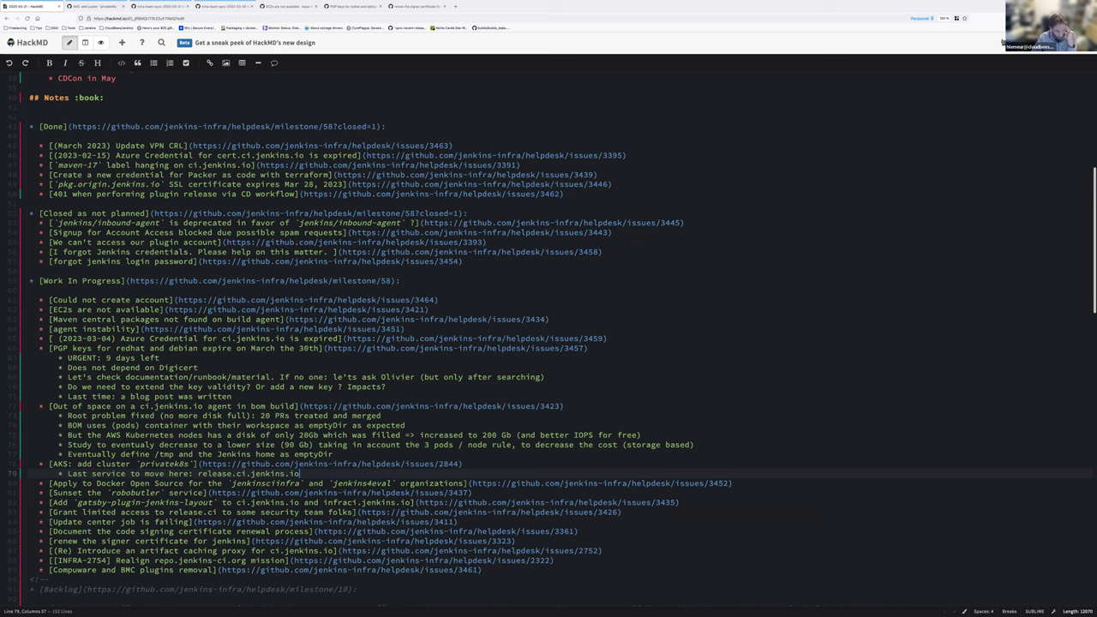
Step: Add a second sub-bullet under issue 2844 reading "Plan is ready: let's define a datetime in the issue and communicate"
key("Return")
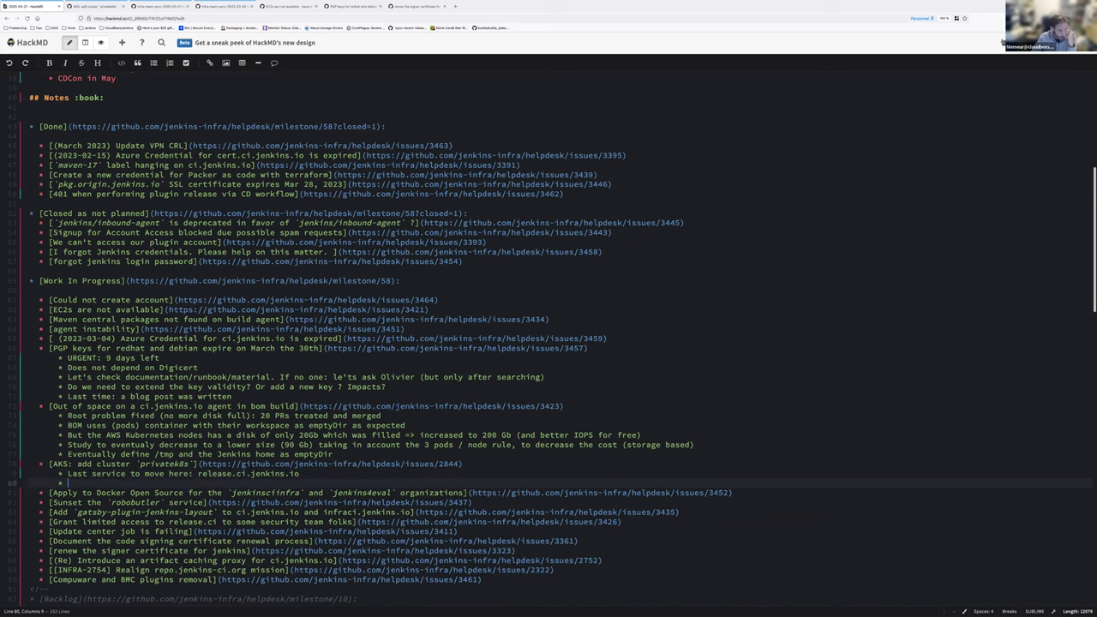
type("Plan is ready")
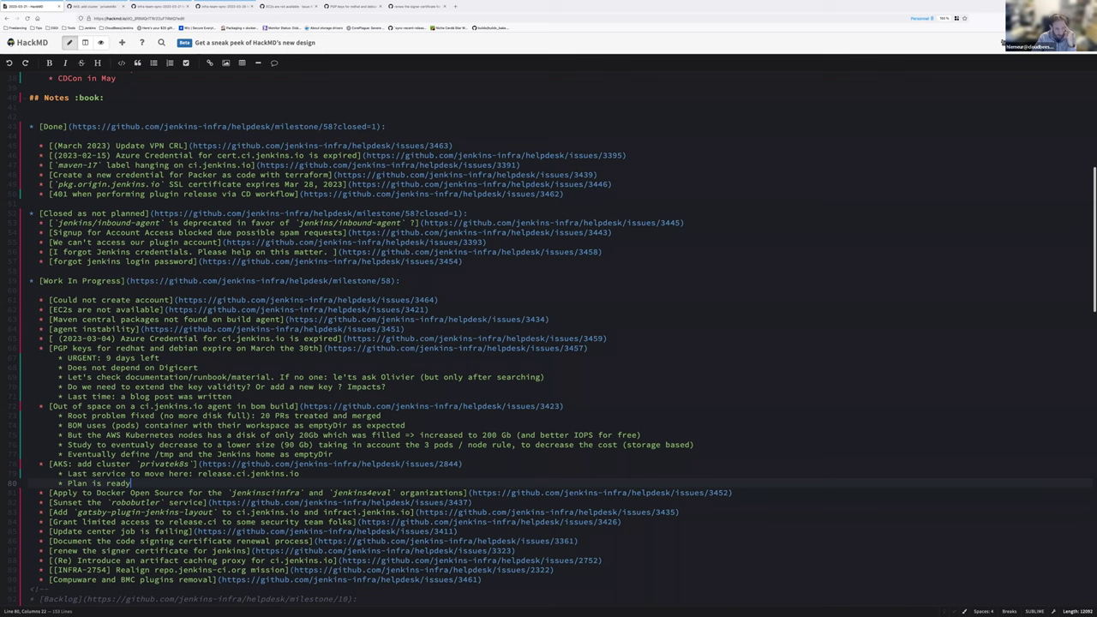
type(": let's define a datetime")
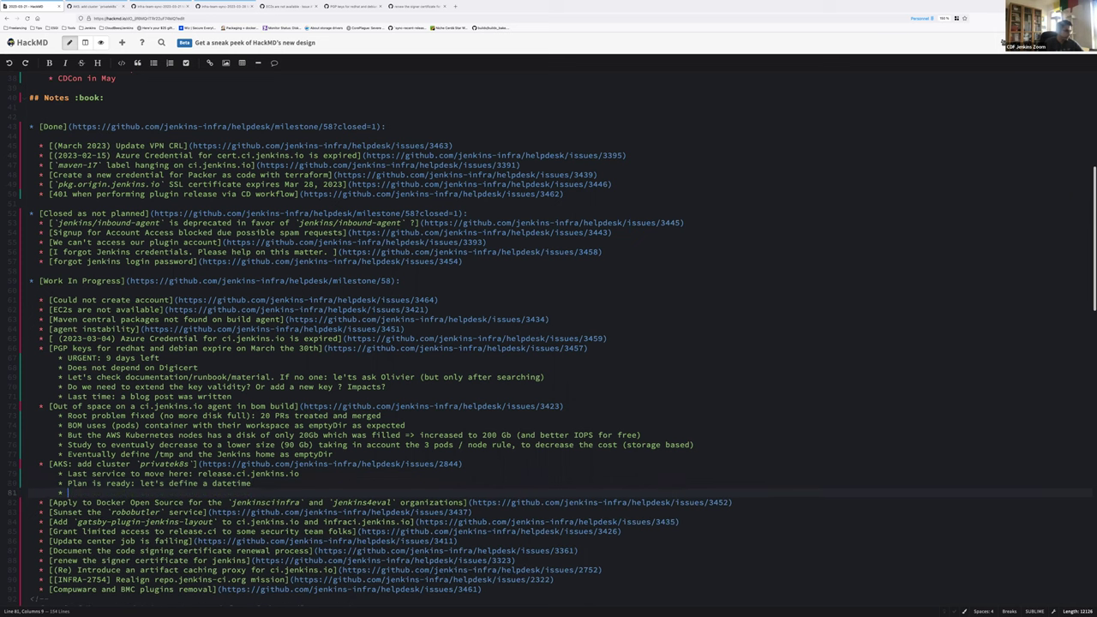
type("in the ")
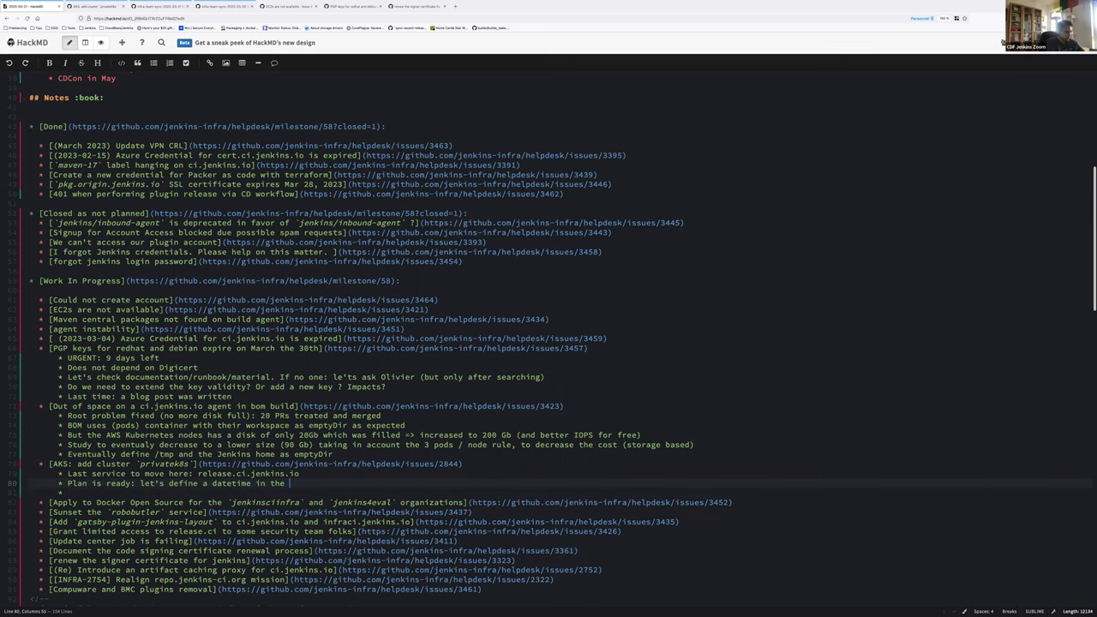
type("issue and communicate")
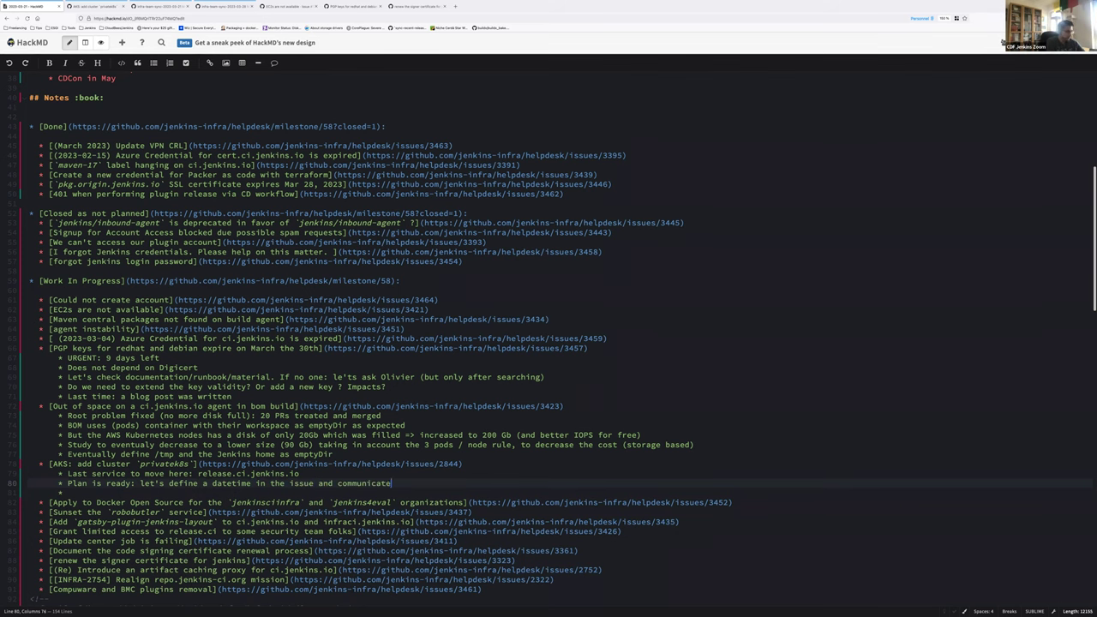
Step: Add a third sub-bullet under issue 2844 reading "Warning: VPN access to update (to private.vpn)"
key("Down")
type("VPN")
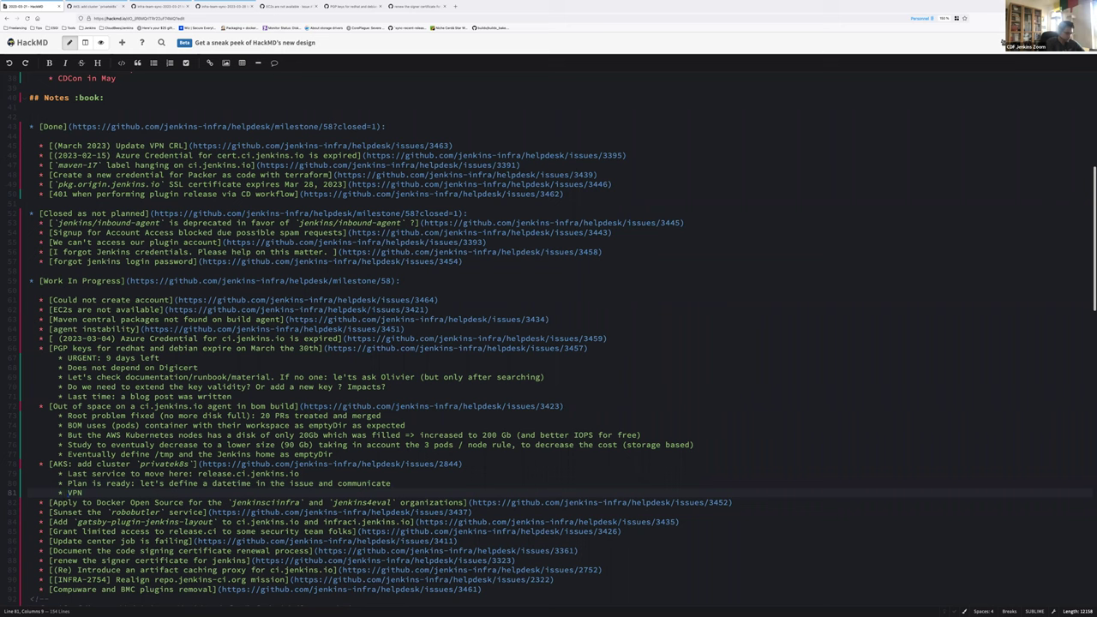
type("Warning: ")
type(" access to upd")
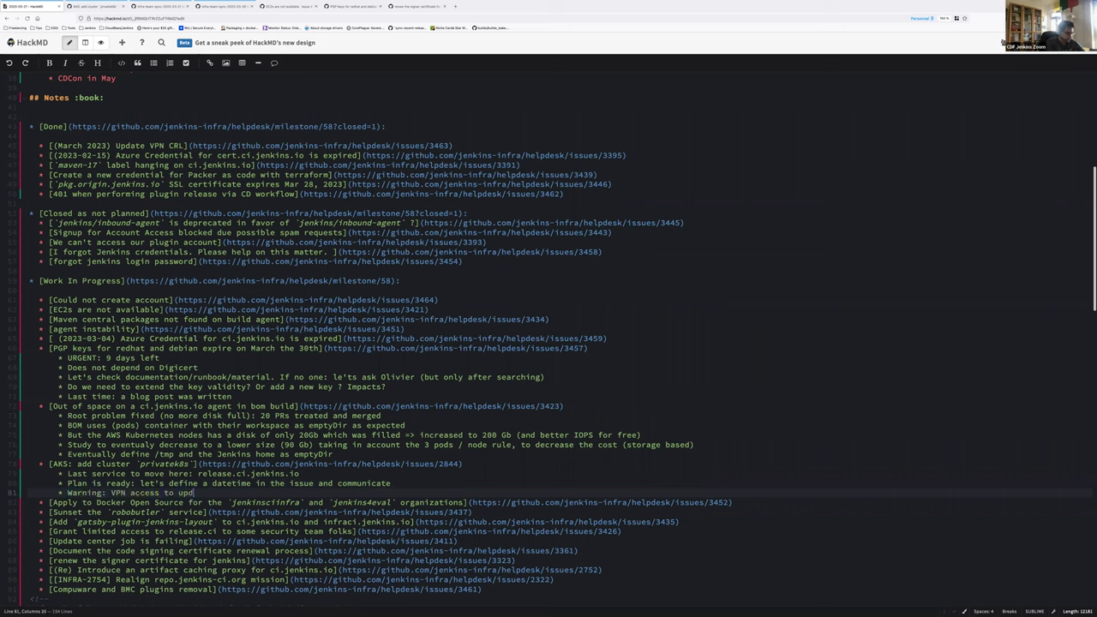
type("ate (to private)")
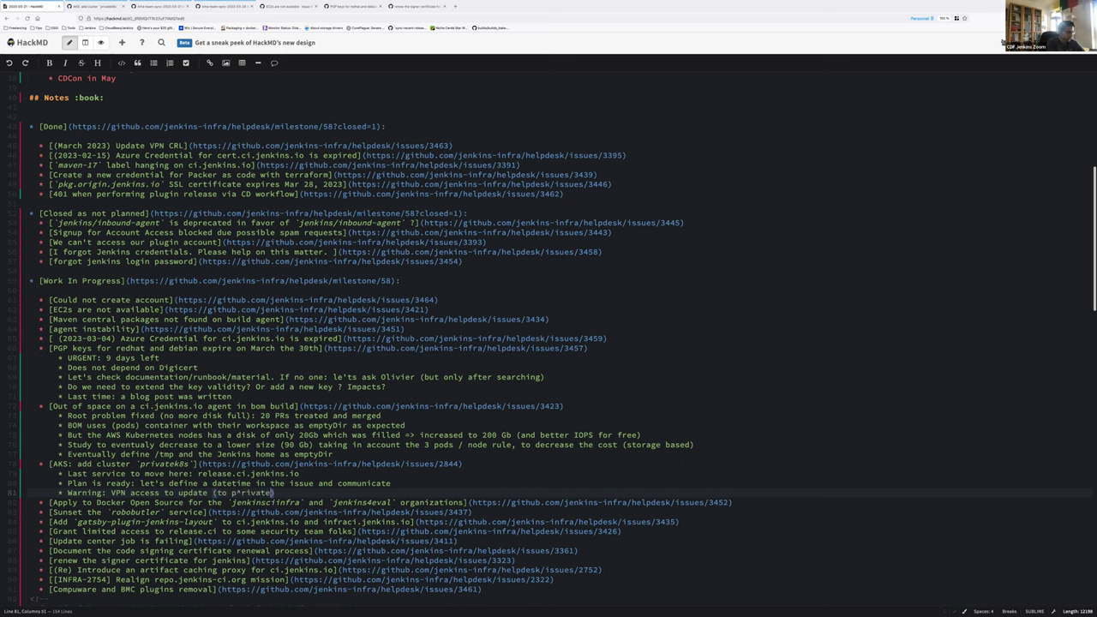
key("Left")
key("Left")
key("Left")
key("Left")
key("Left")
key("Right")
key("Right")
key("Right")
key("Right")
key("Right")
key("Right")
type(".vpn")
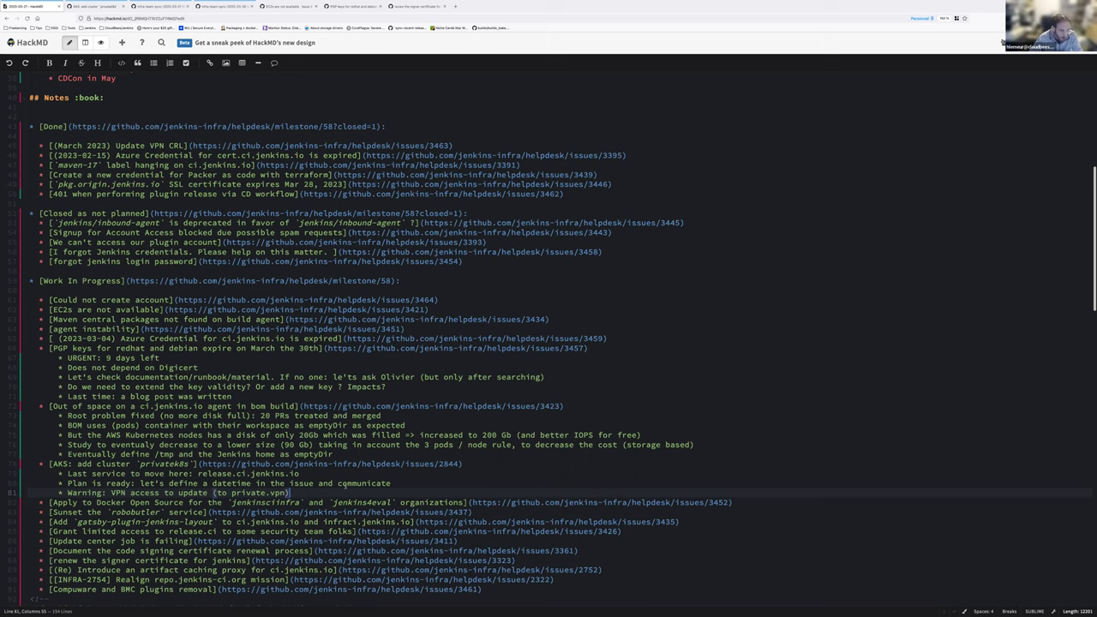
Step: Replace the "Warning:" prefix of the VPN access sub-bullet with "Important steps to check:"
scroll(344, 484, "down", 1)
key("Return")
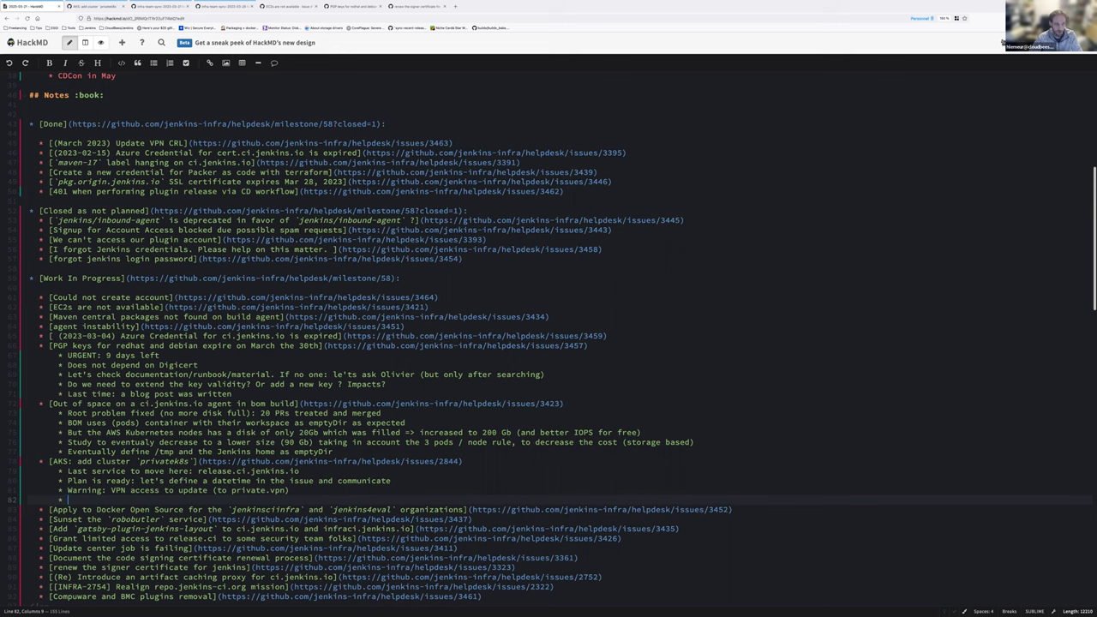
key("Up")
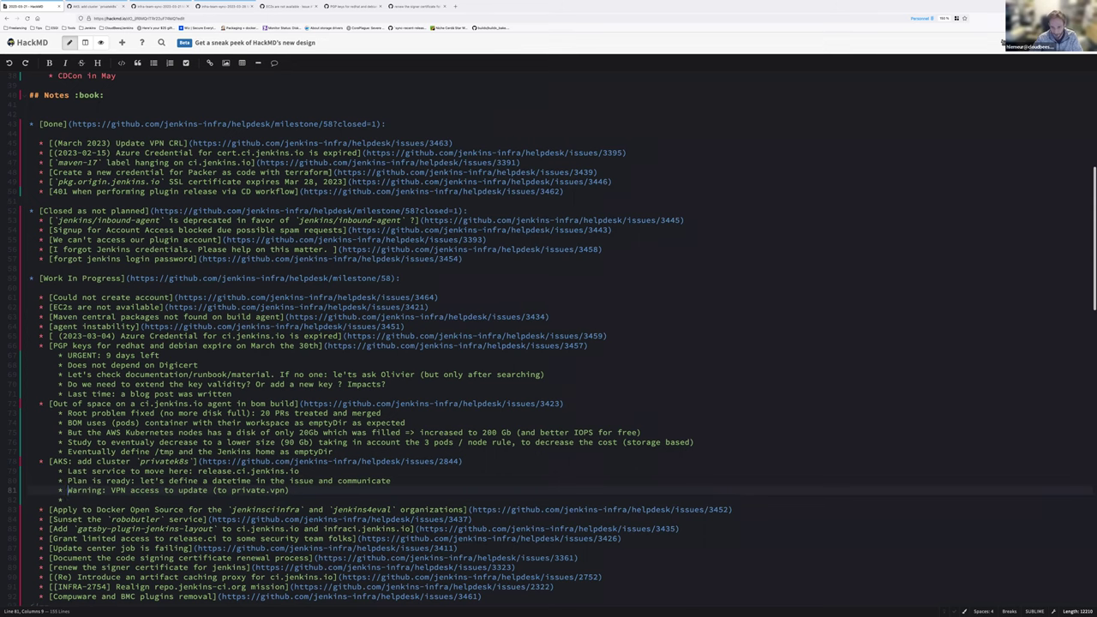
key("Up")
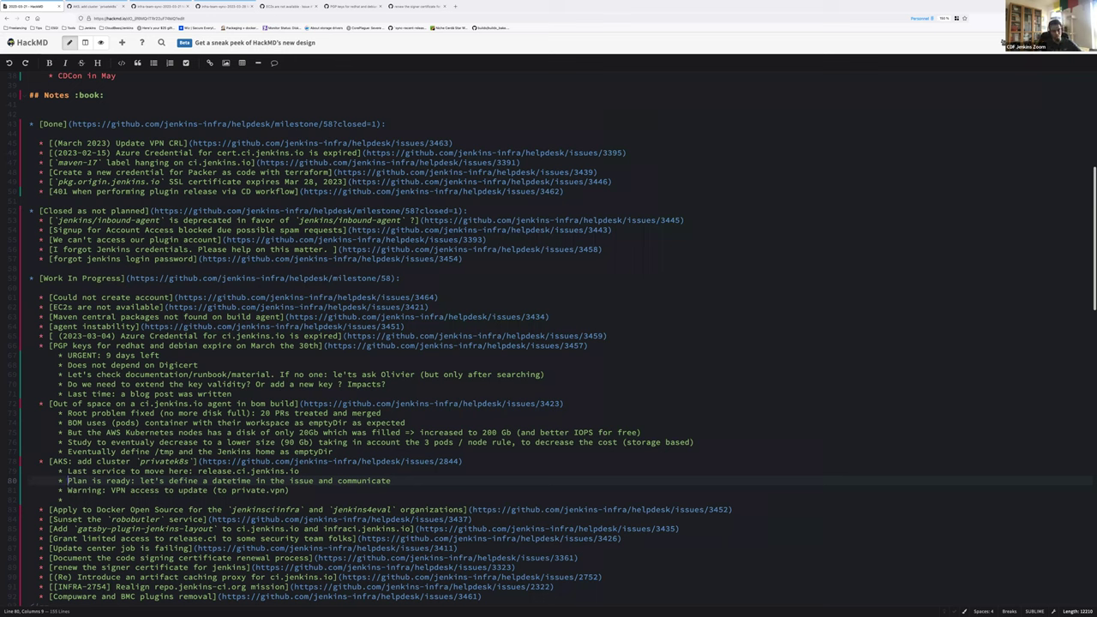
key("Down")
key("shift+Right")
key("shift+Right")
key("shift+Right")
key("shift+Right")
key("shift+Right")
key("shift+Right")
key("shift+Right")
key("shift+Right")
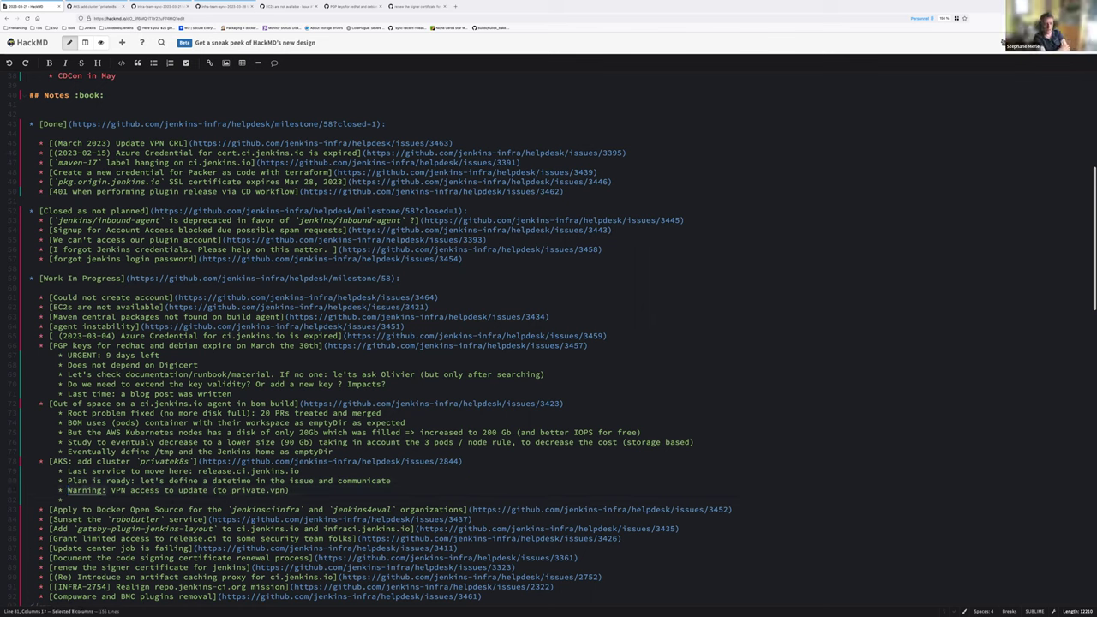
type("Important steps ")
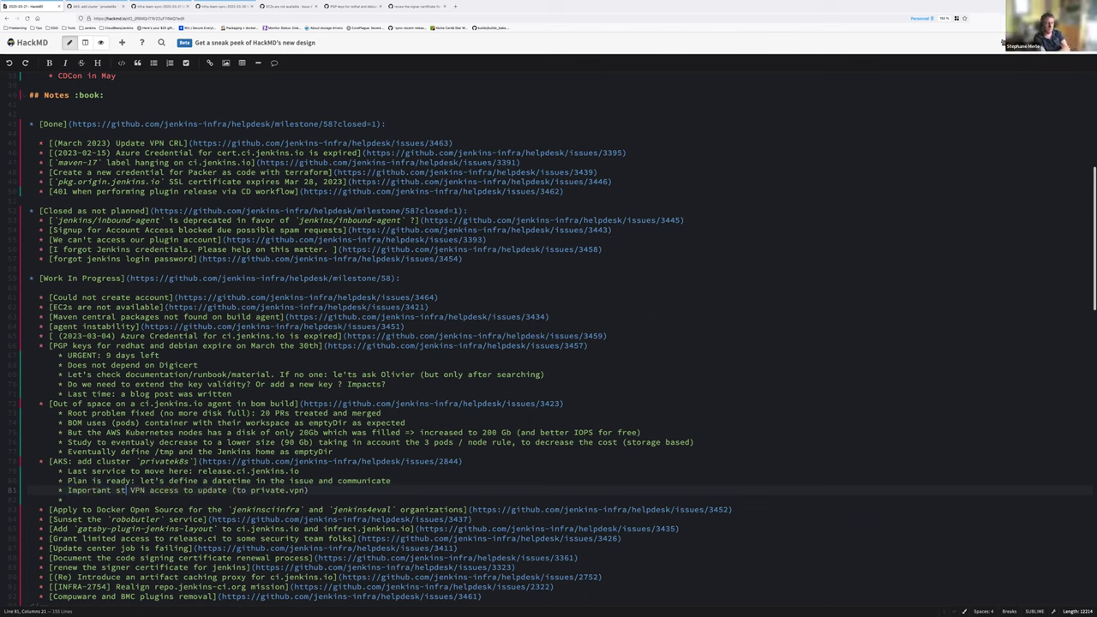
type("to check:")
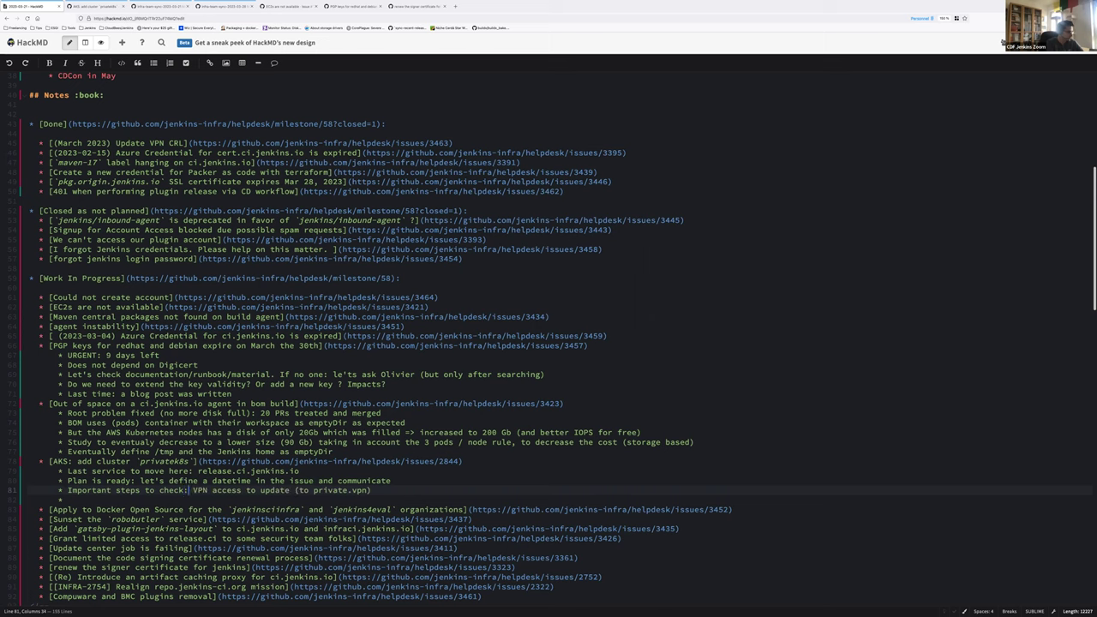
Step: Split "VPN access to update (to private.vpn)" into its own nested bullet, indented under "Important steps to check:"
key("Return")
key("Delete")
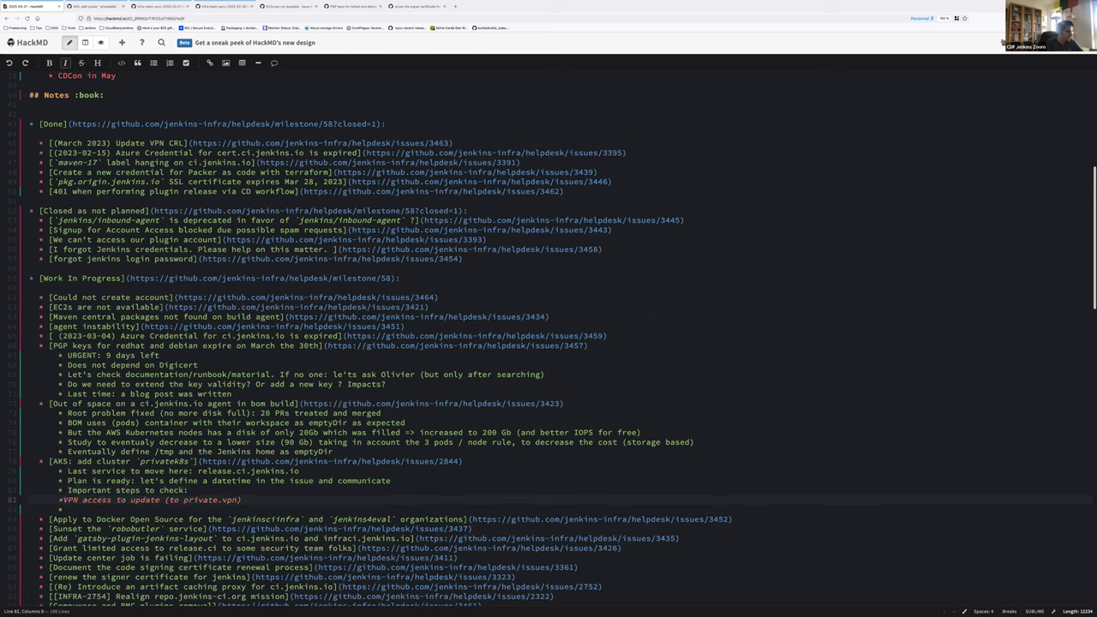
key("Tab")
key("End")
Step: Add two nested bullets under "Important steps to check:" reading "Agent allocation" and "Credential (Azure vault) endpoints"
key("Return")
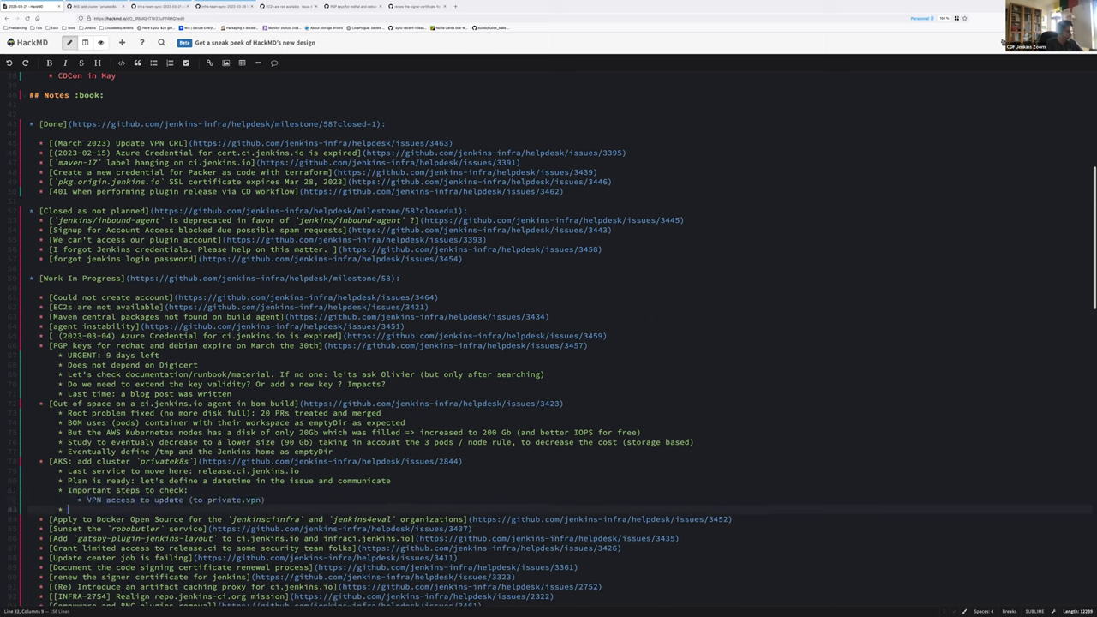
type("Agent allocation")
key("Return")
type("Credentiakl (")
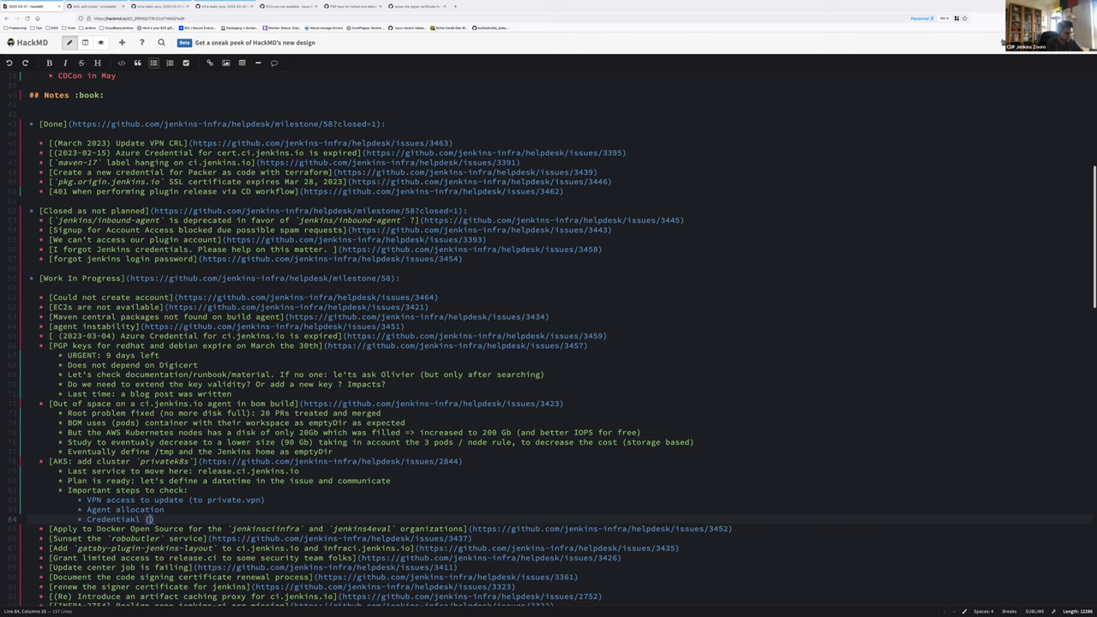
type("Azure vault) endp")
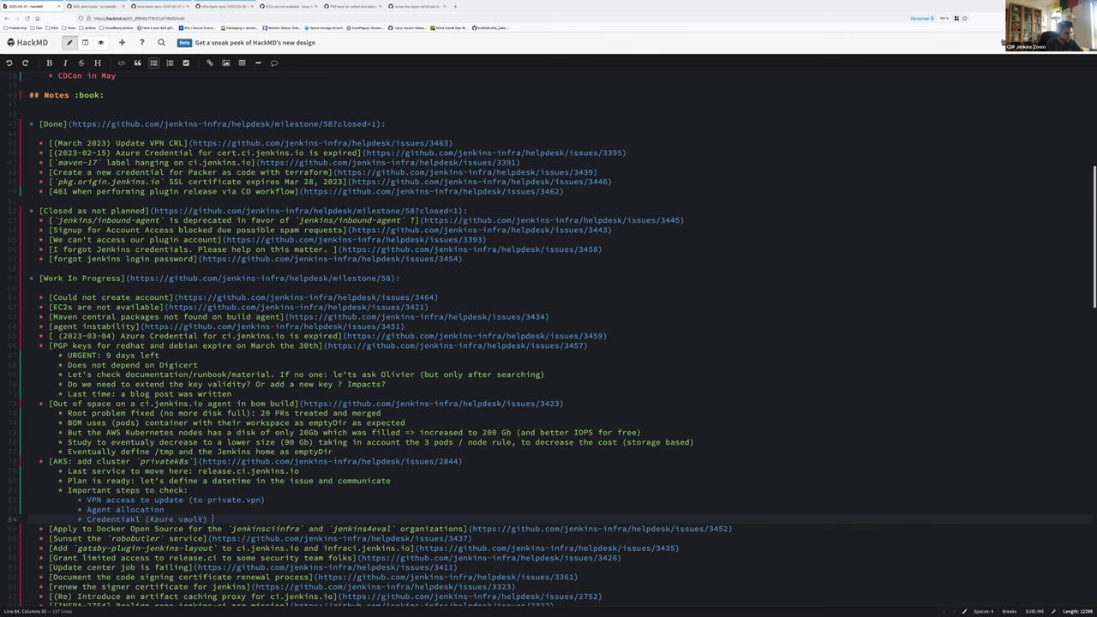
type("oints")
key("Return")
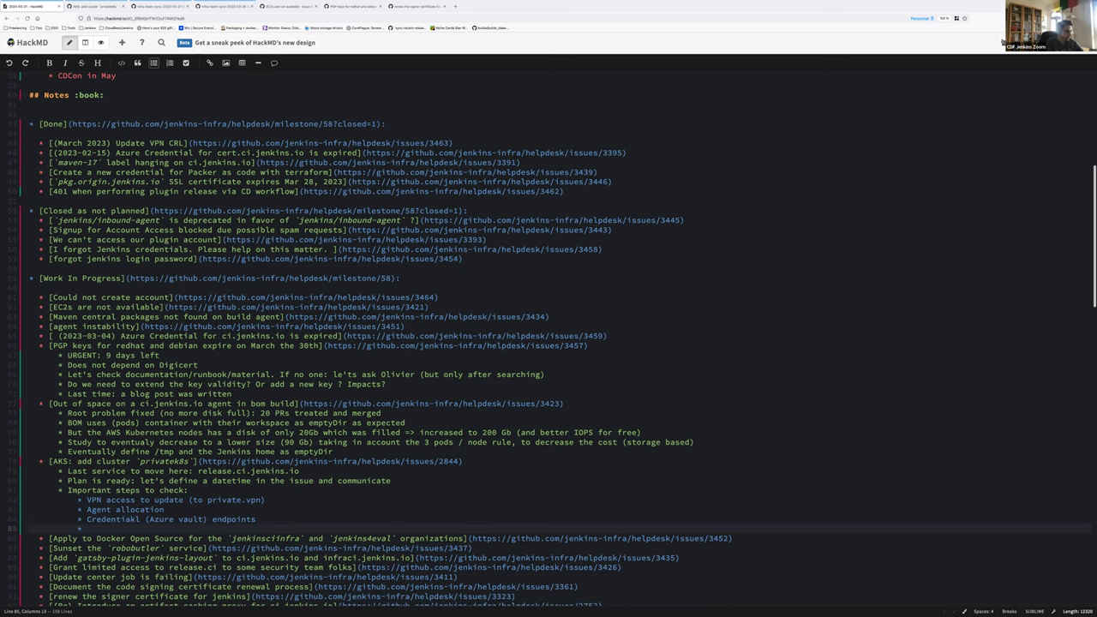
key("BackSpace")
key("BackSpace")
key("BackSpace")
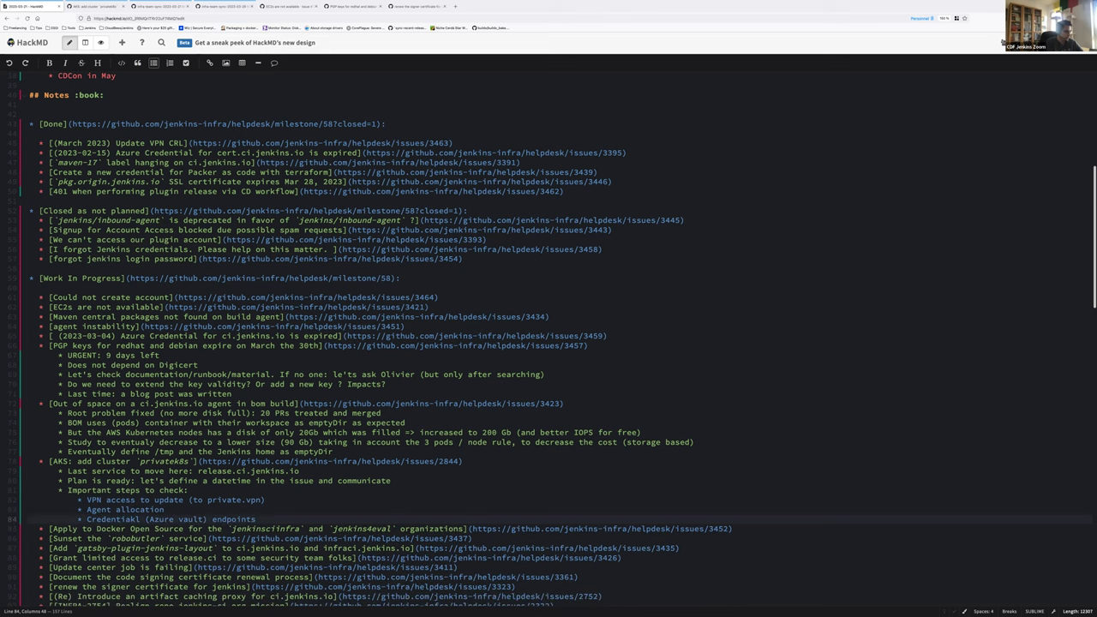
key("Return")
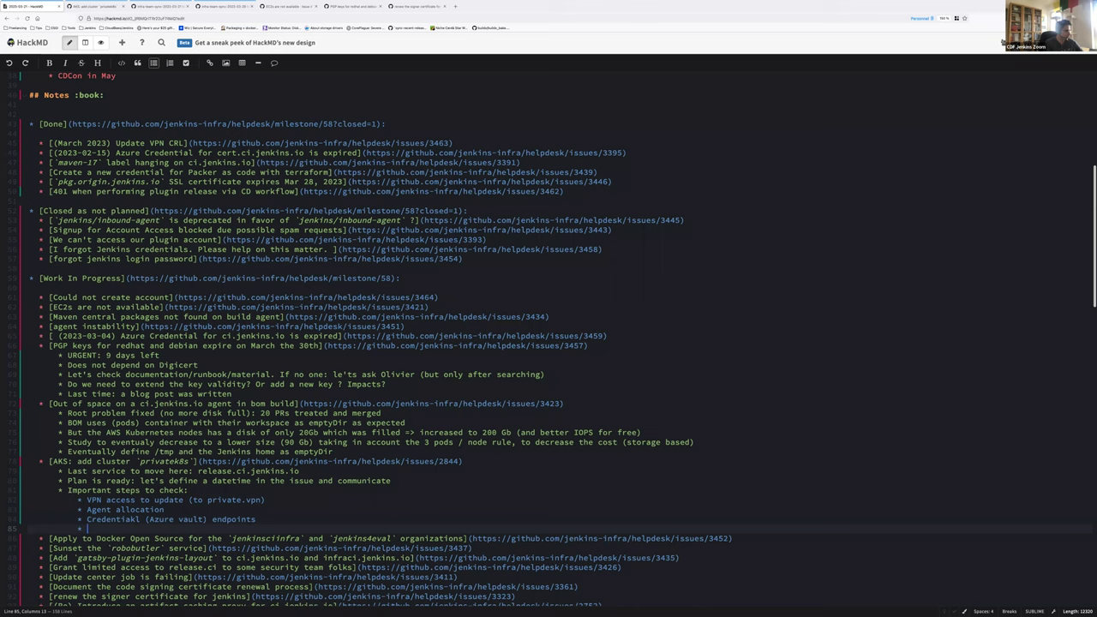
key("BackSpace")
key("BackSpace")
key("BackSpace")
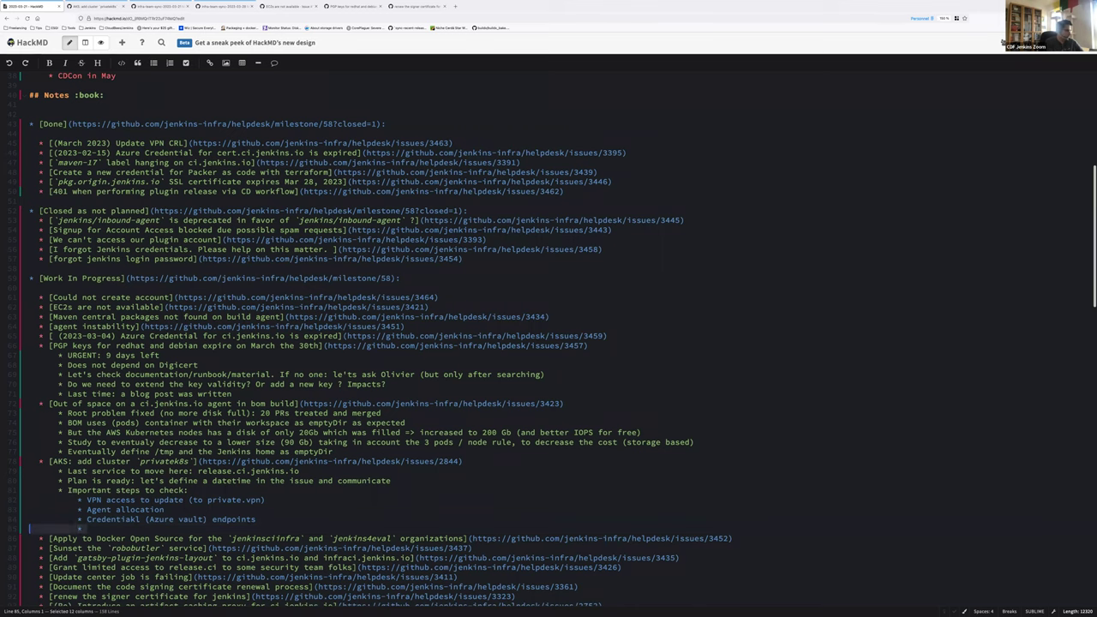
Step: Add a sub-bullet under issue 3452 giving the responsible person's first name followed by "to send email"
scroll(335, 508, "down", 3)
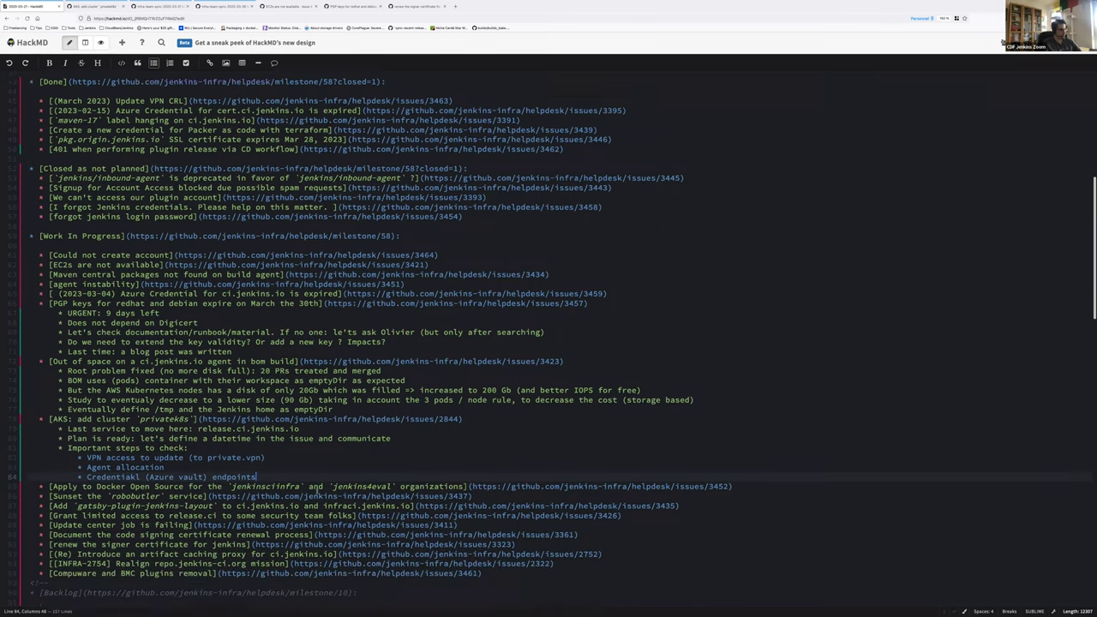
double_click(279, 428)
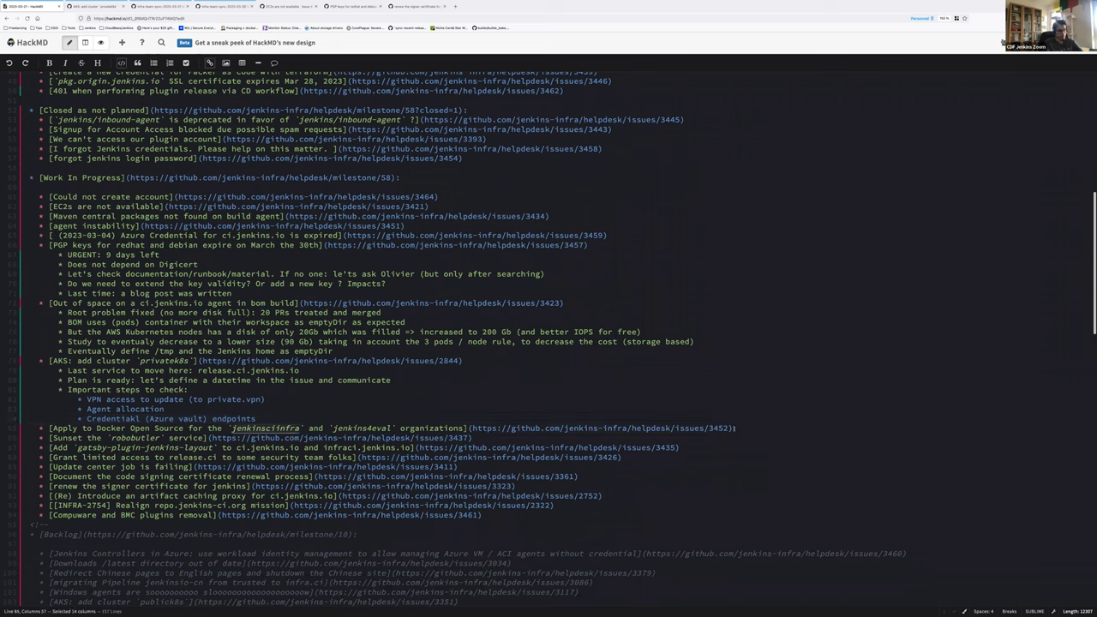
key("End")
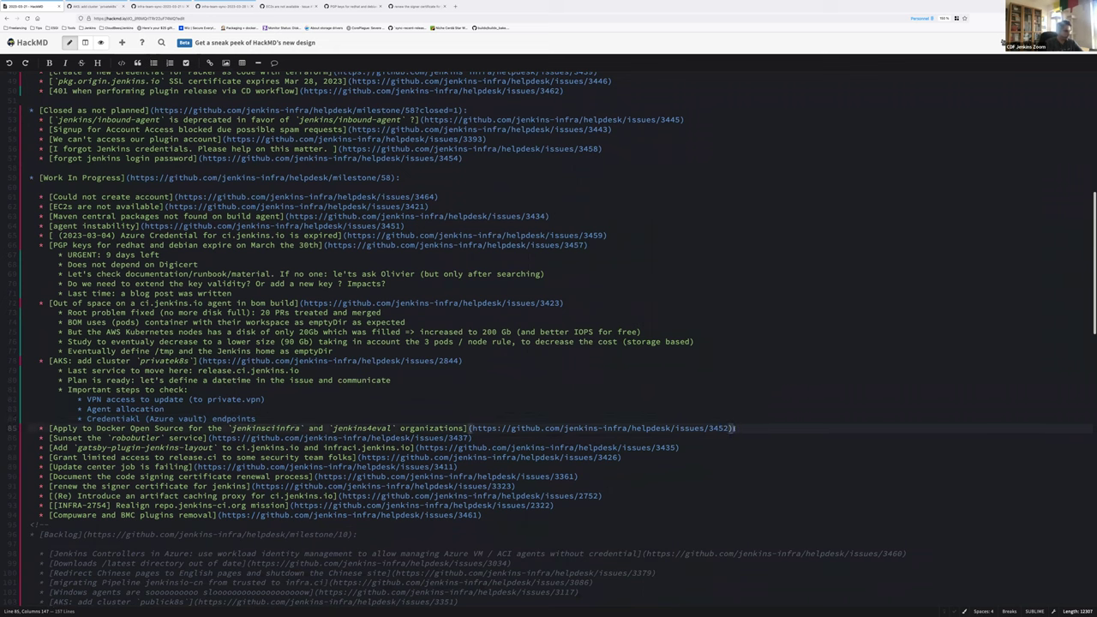
key("Return")
key("Tab")
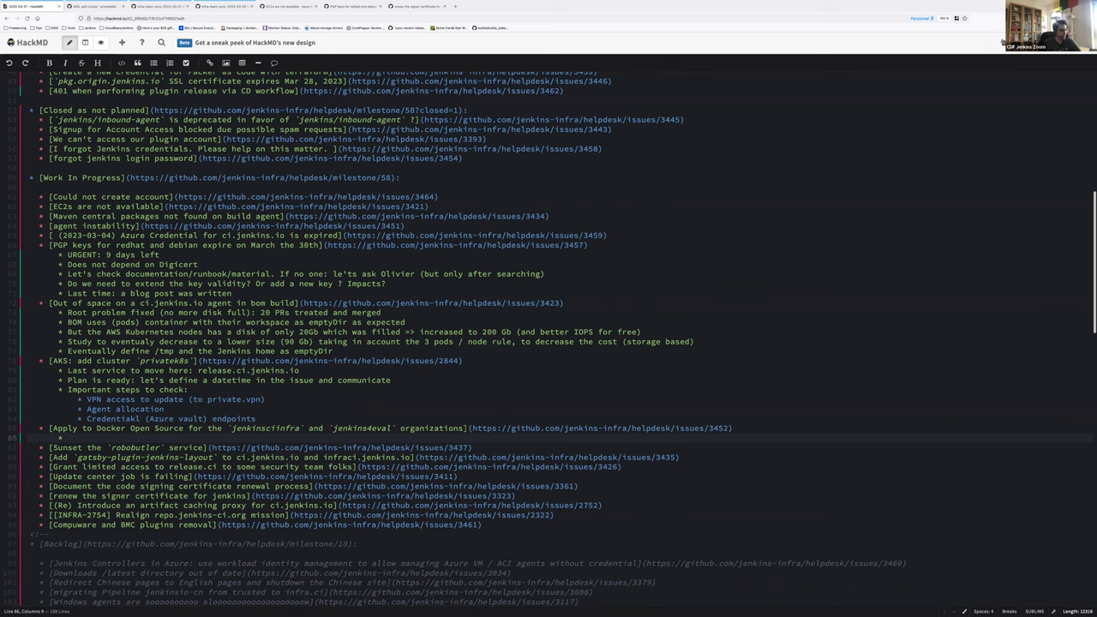
type("ien t")
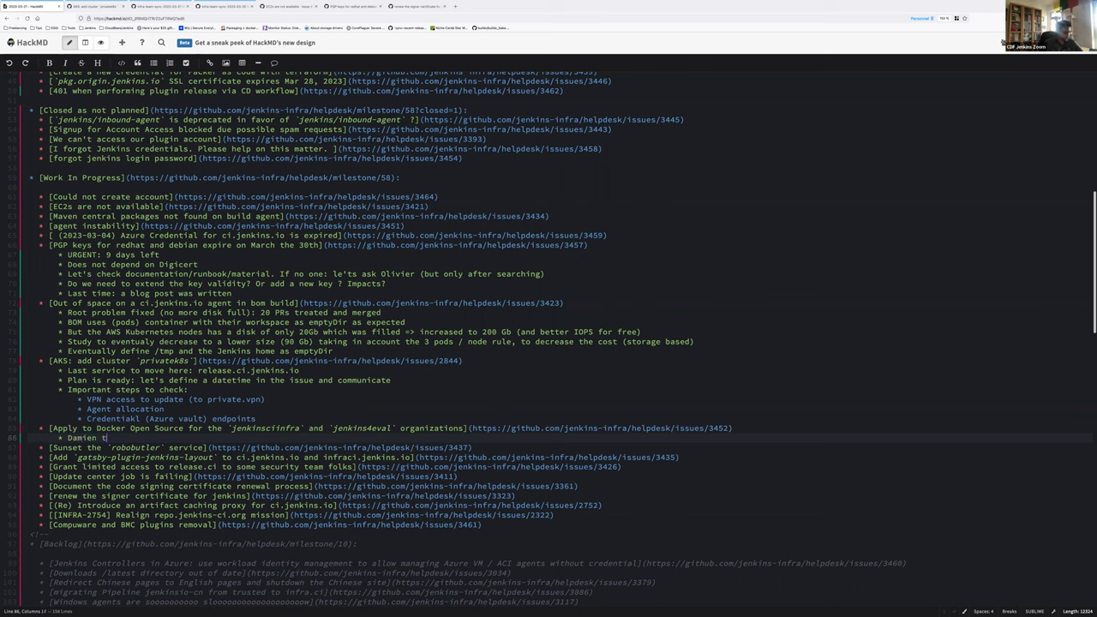
type("o eend email")
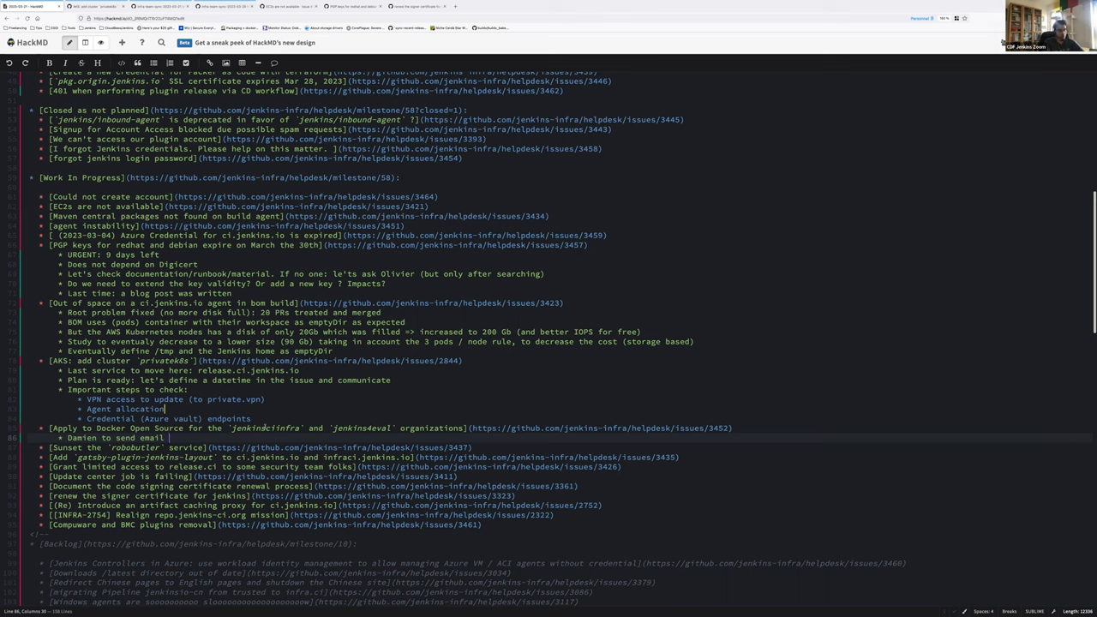
Step: Add a second sub-bullet under issue 3452 reading "If not possible, `jenkinsciinfra` could move to GHCR"
double_click(265, 428)
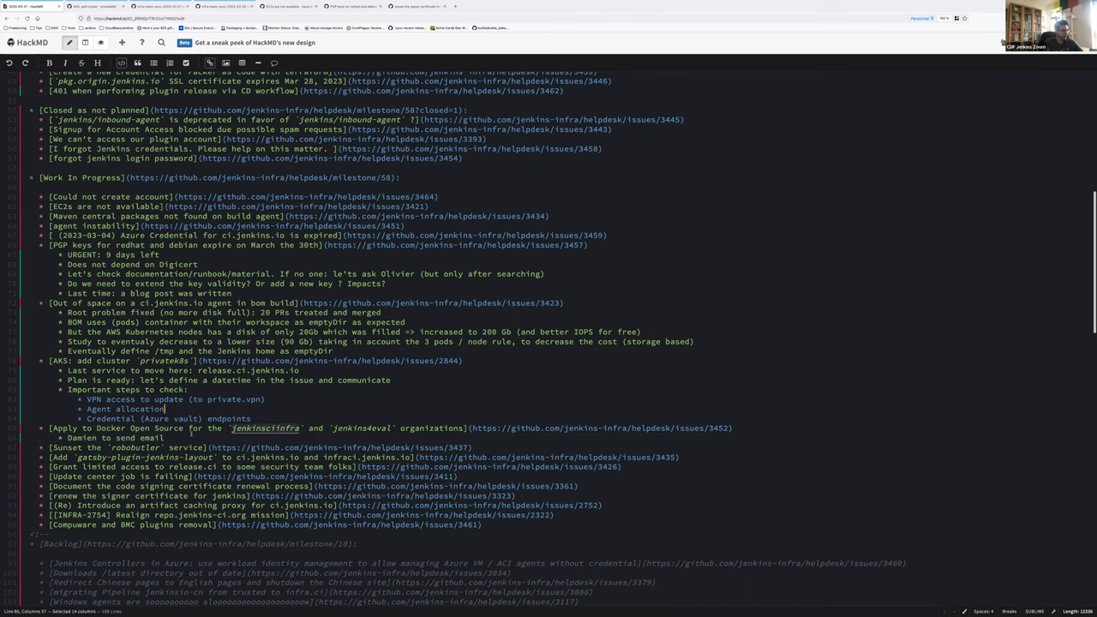
left_click(190, 433)
key("Return")
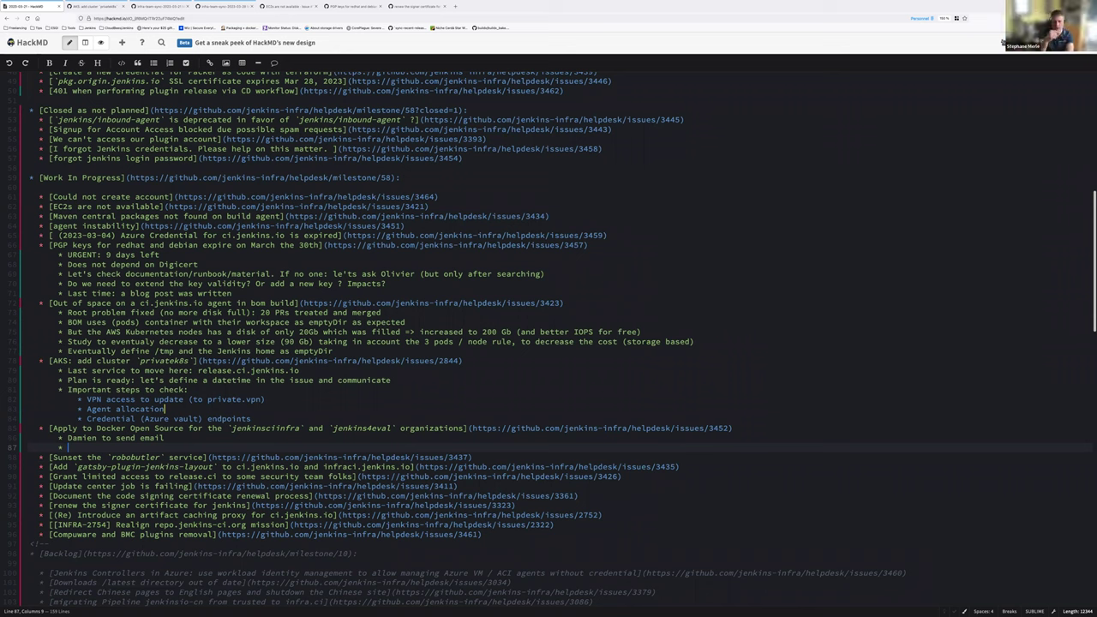
type("`jenkinsciinfra`")
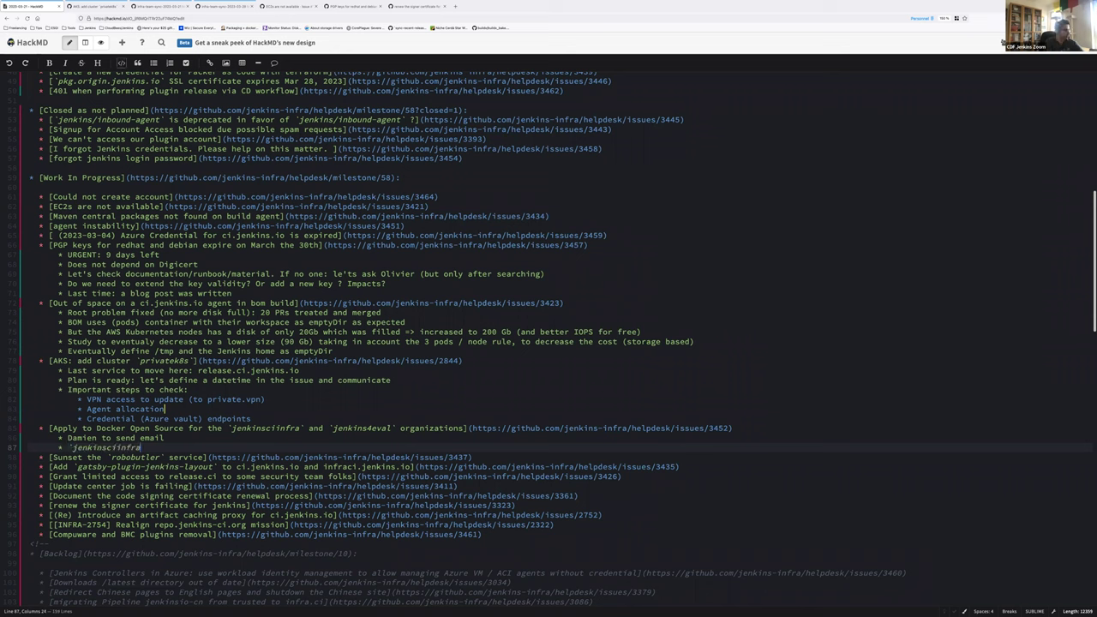
type("coul")
type("If not p")
type("ossible,")
key("End")
type("d mov")
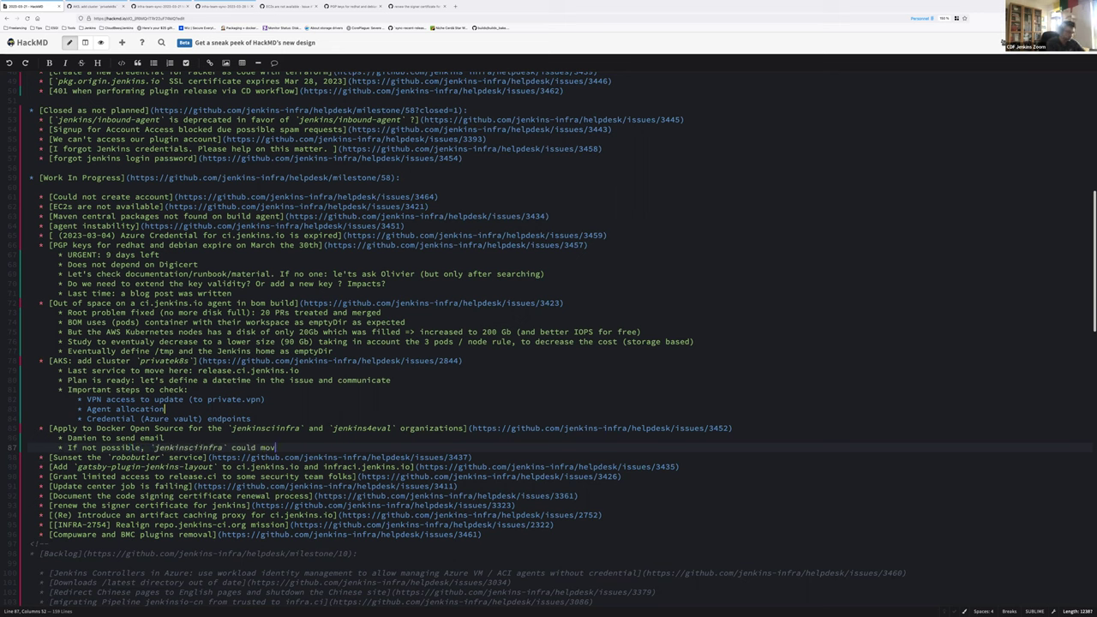
type("e to GHCR")
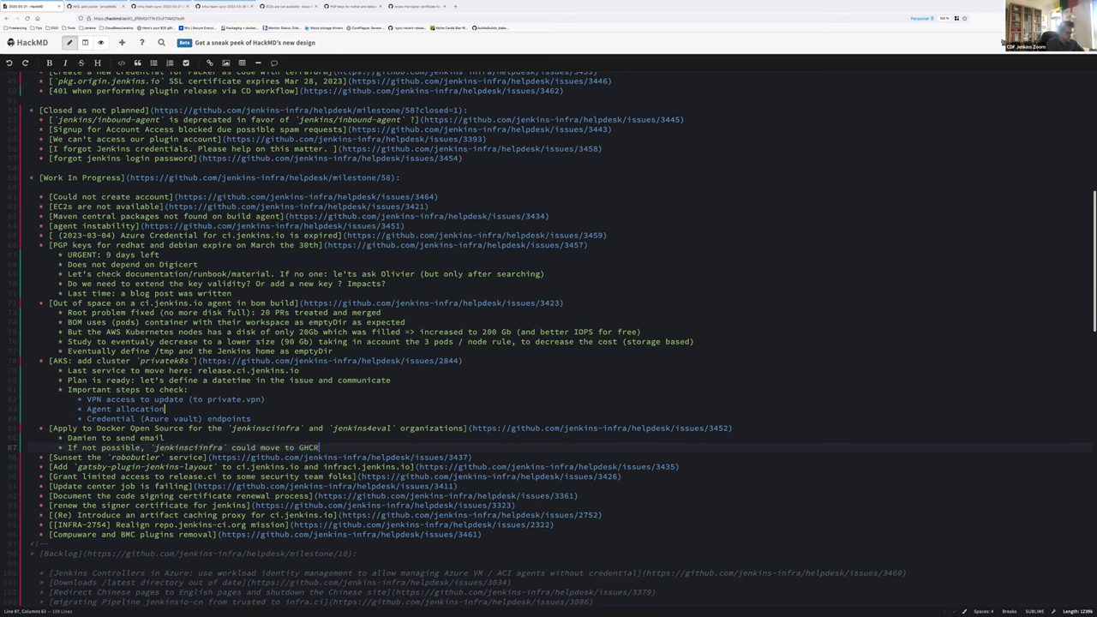
Step: Append "(GitHub registry)" to the sub-bullet about moving `jenkinsciinfra` to GHCR
type(" (GitHub regirtsy")
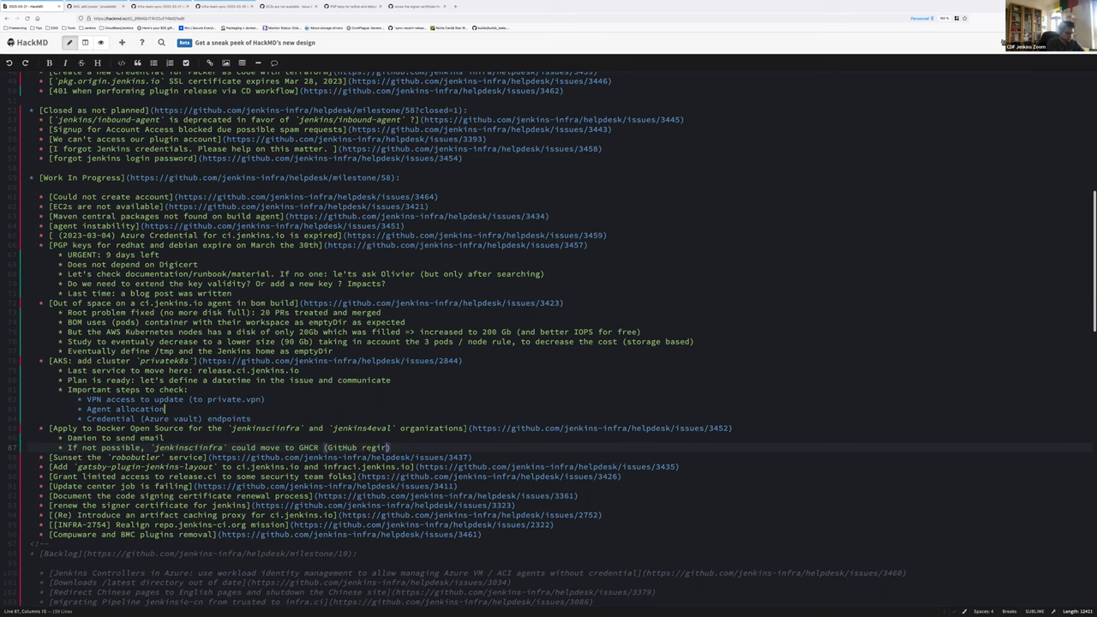
key("BackSpace")
key("BackSpace")
key("BackSpace")
type("stry")
key("End")
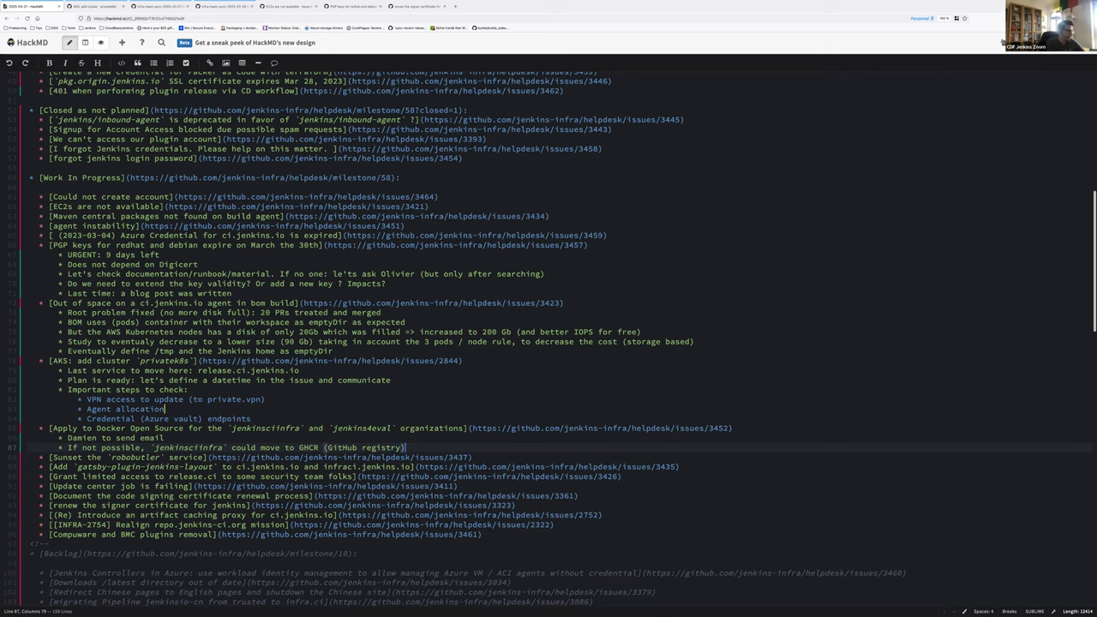
Step: Add a nested bullet under the GHCR sub-bullet reading "Pros: better RBAC (managed per repository)"
key("Return")
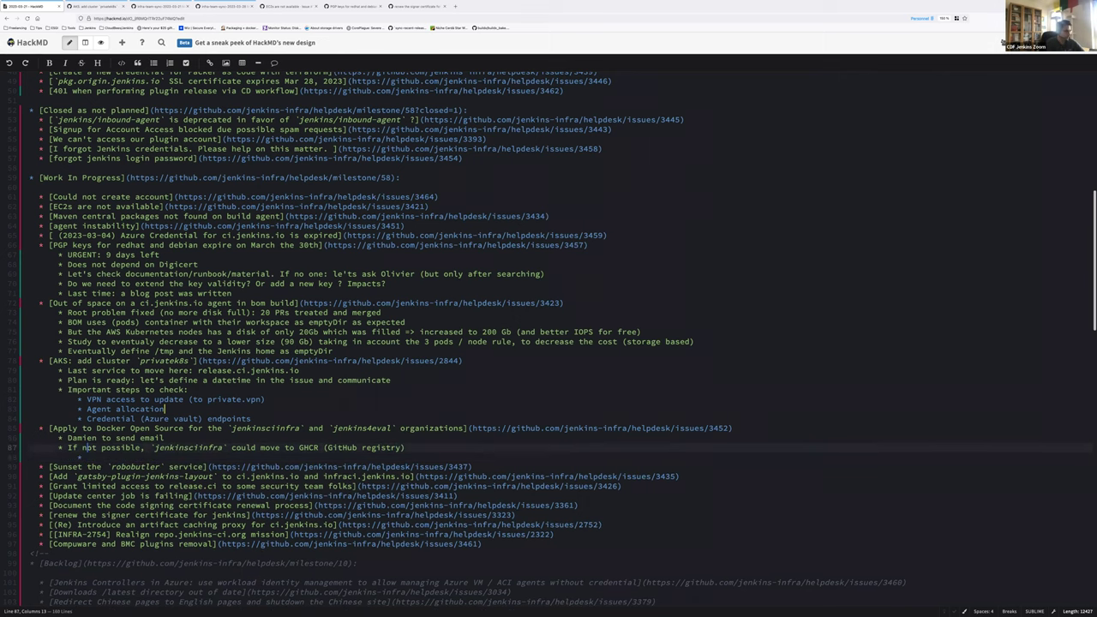
type("Pros: bette")
type("r RBA")
type("C (already")
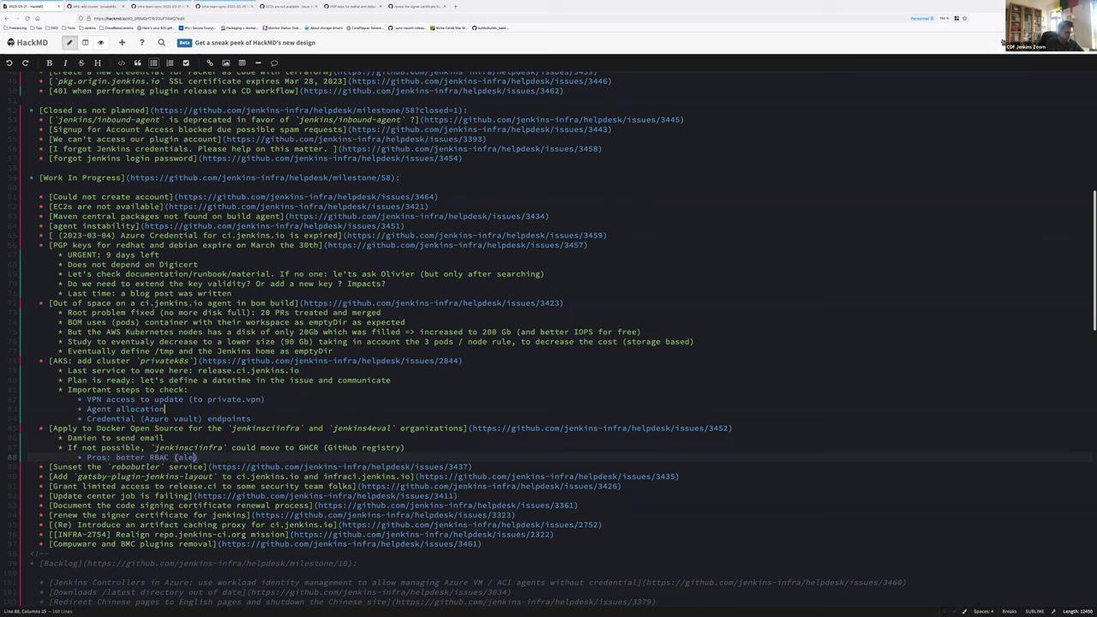
key("alt+shift+Left")
type("managed per repo")
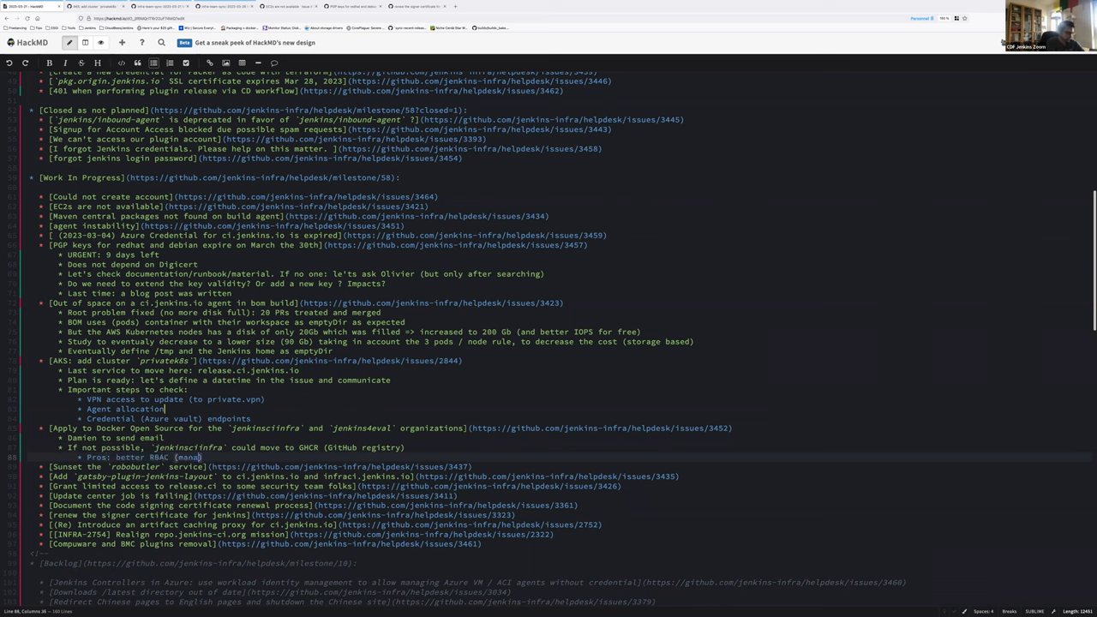
type("sitory)")
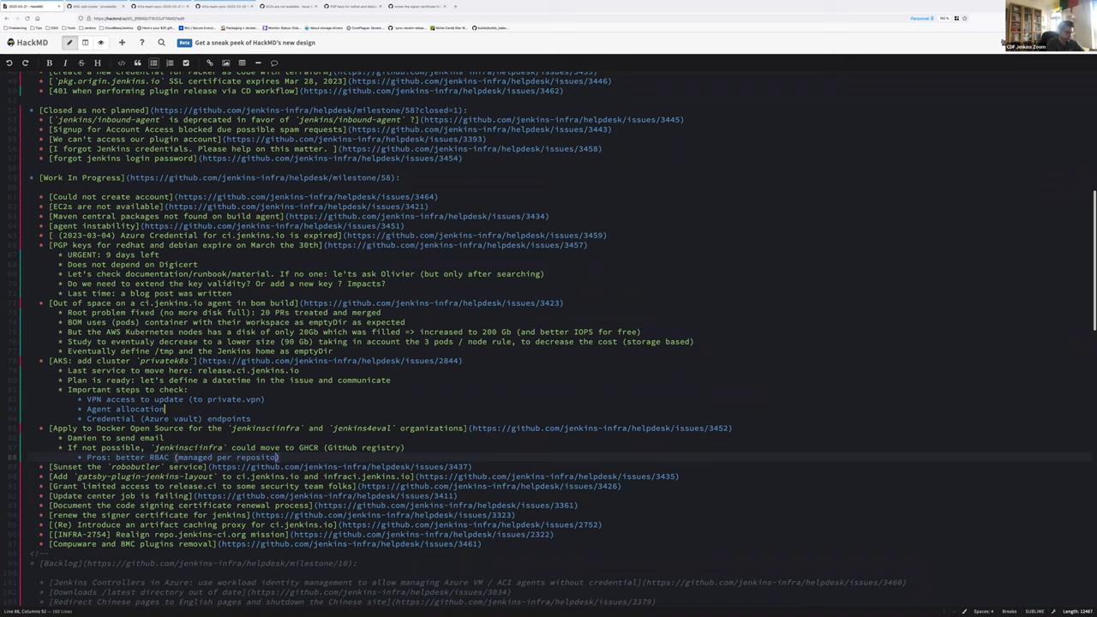
Step: Add a second nested bullet under the GHCR sub-bullet reading "Risk: Rate Limit/ Costs in GHCR"
key("Return")
type("Risk:")
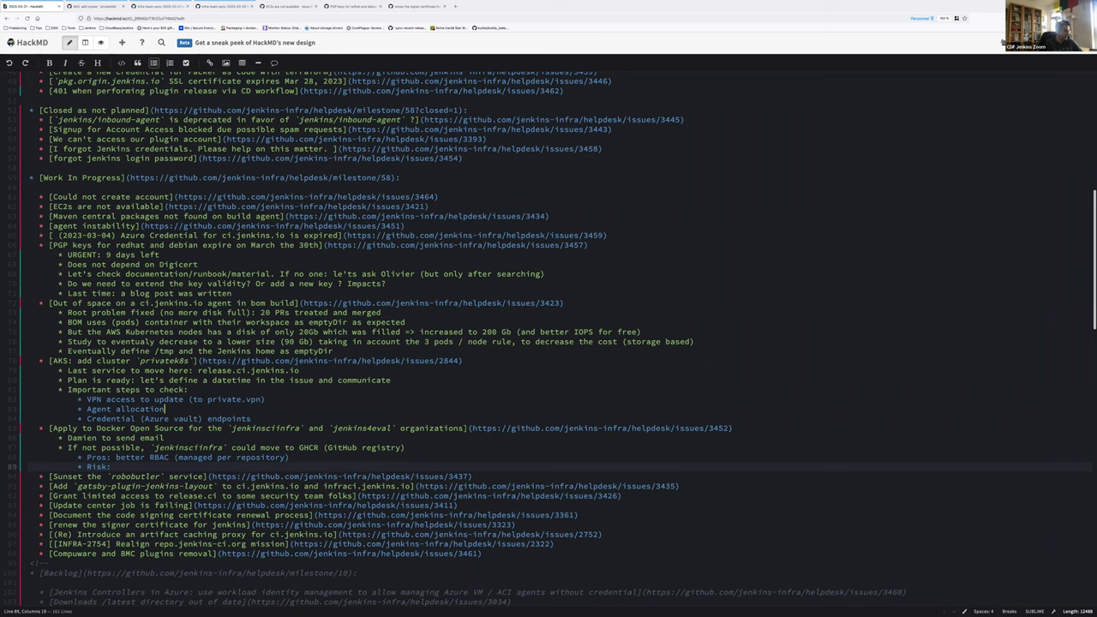
type("Rate L")
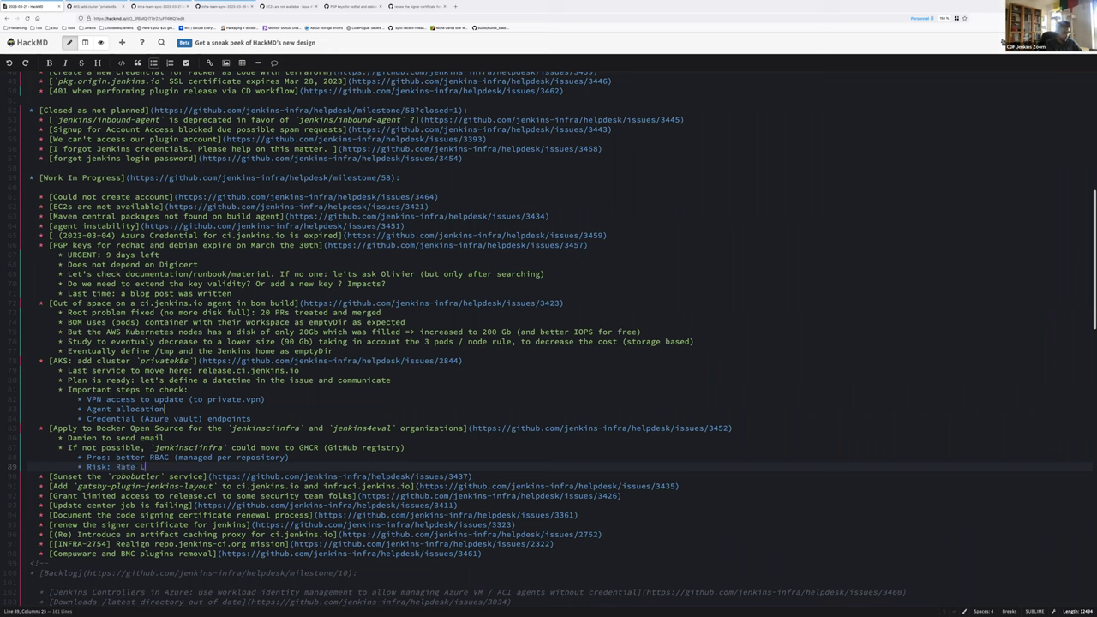
type("imit/ Cos")
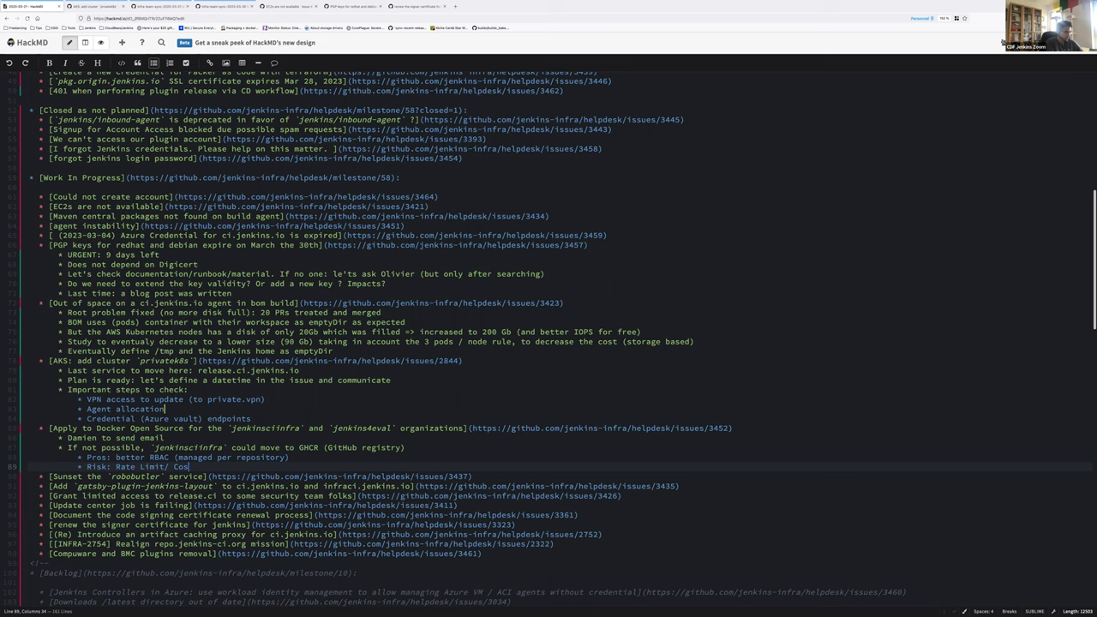
type("ts in GHCR")
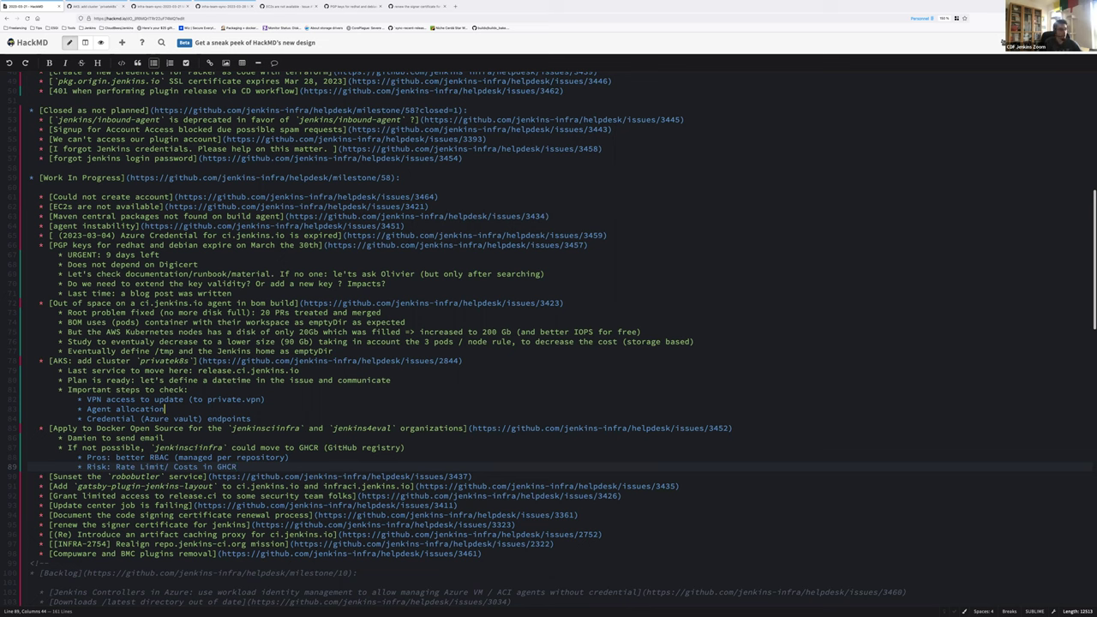
Step: Add a sub-bullet under issue 3452, level with the GHCR one, reading "`jenkins4eval` : same (GHCR ?). Let's ask the contributors"
key("Return")
key("shift+Tab")
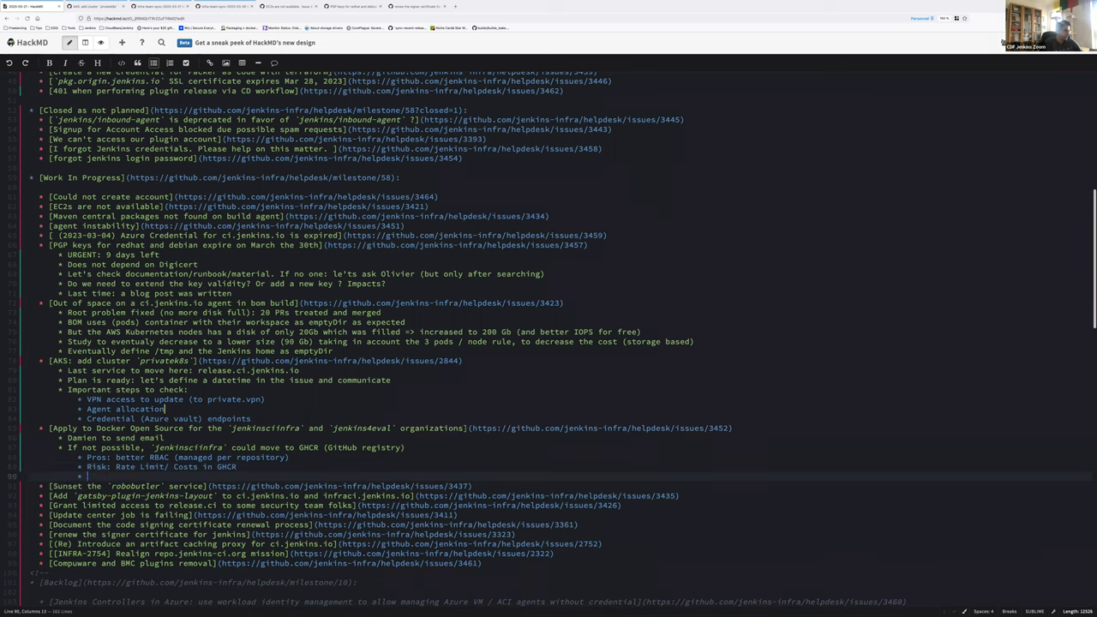
double_click(351, 428)
key("ctrl+c")
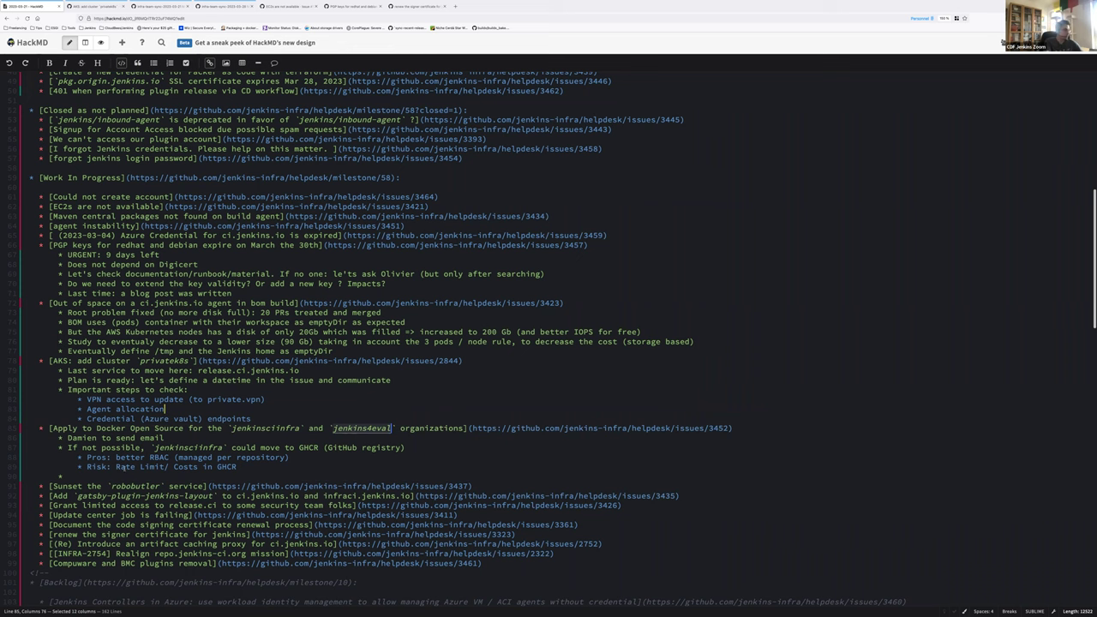
left_click(92, 475)
type("`")
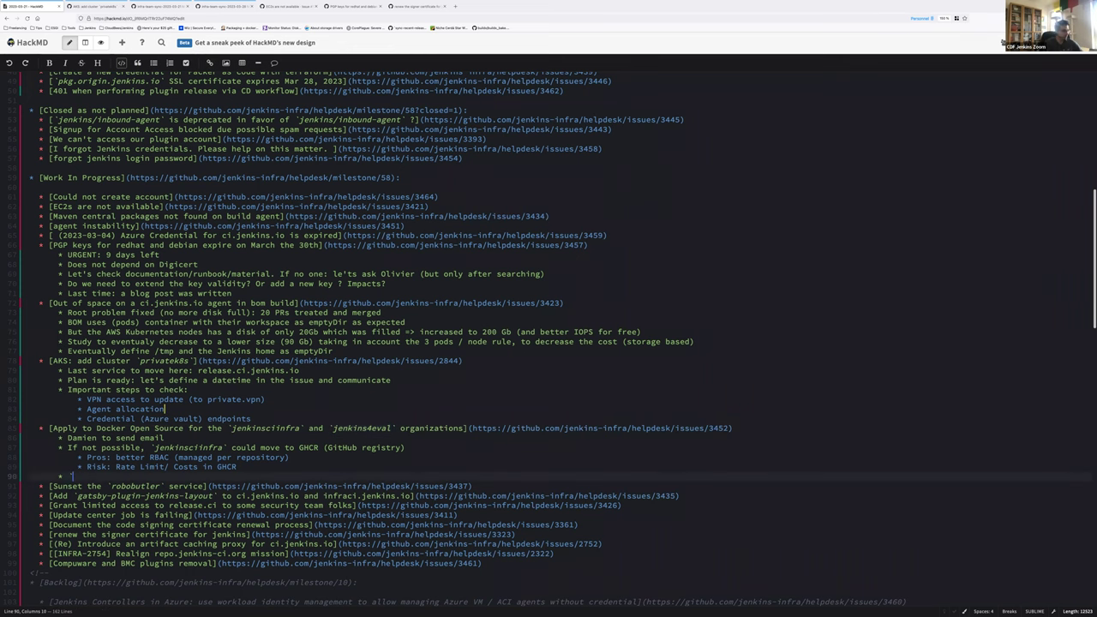
key("ctrl+v")
type("`")
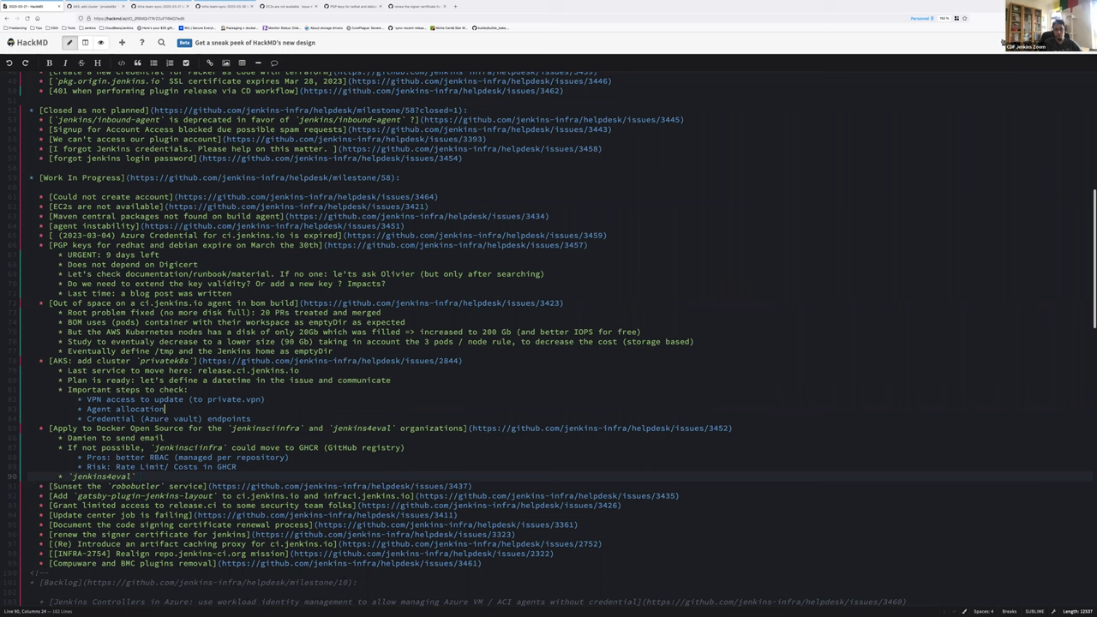
type(" : same")
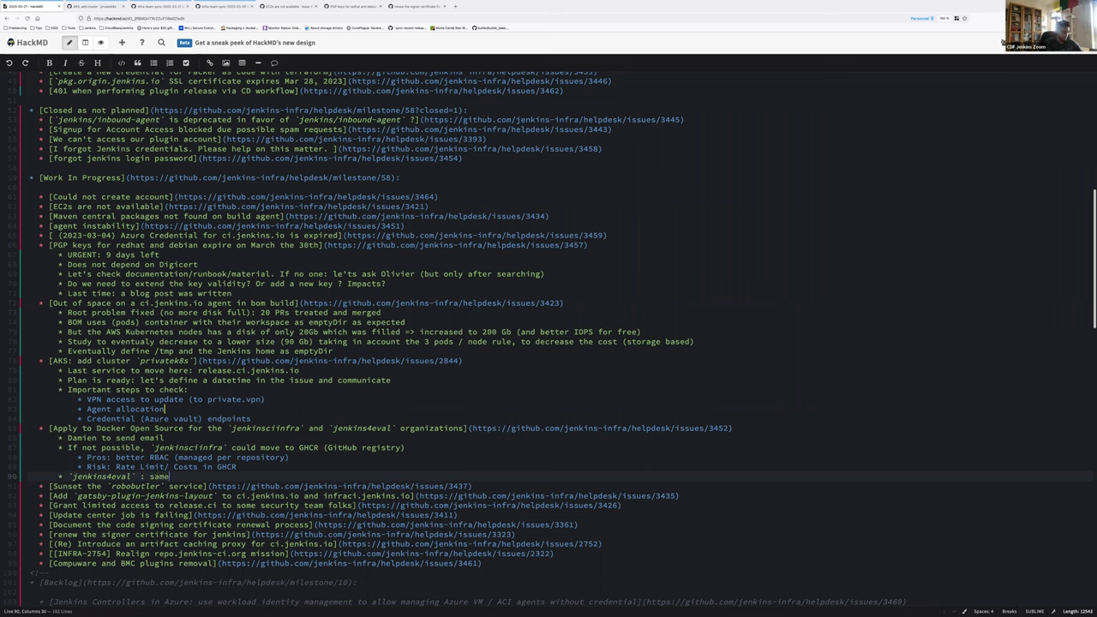
type(" (GHCR ?)")
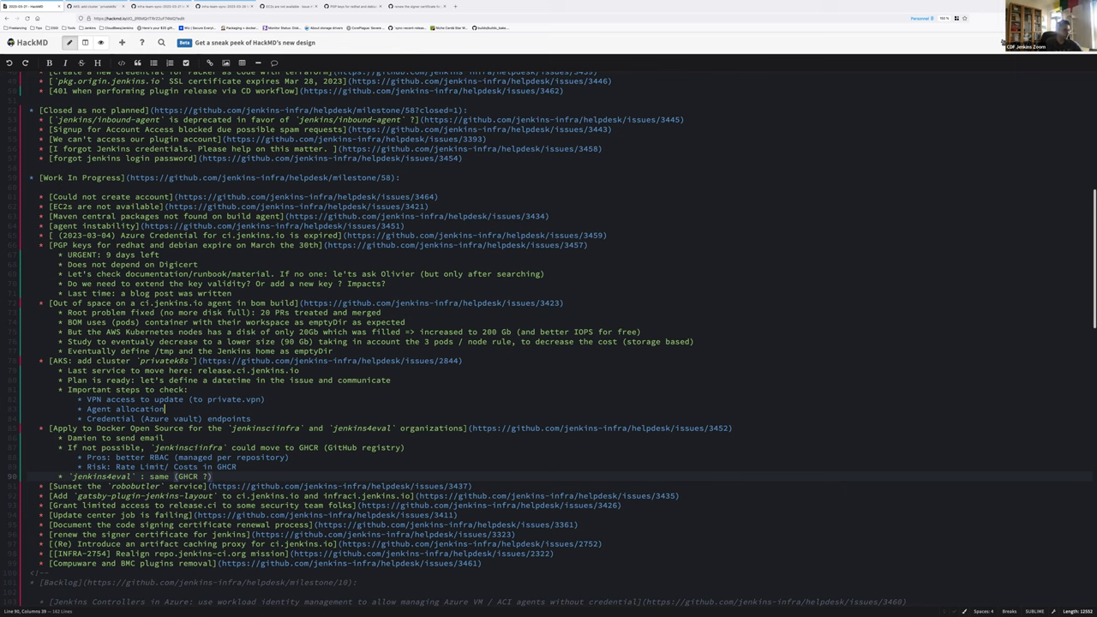
type(". Let's ask the contri")
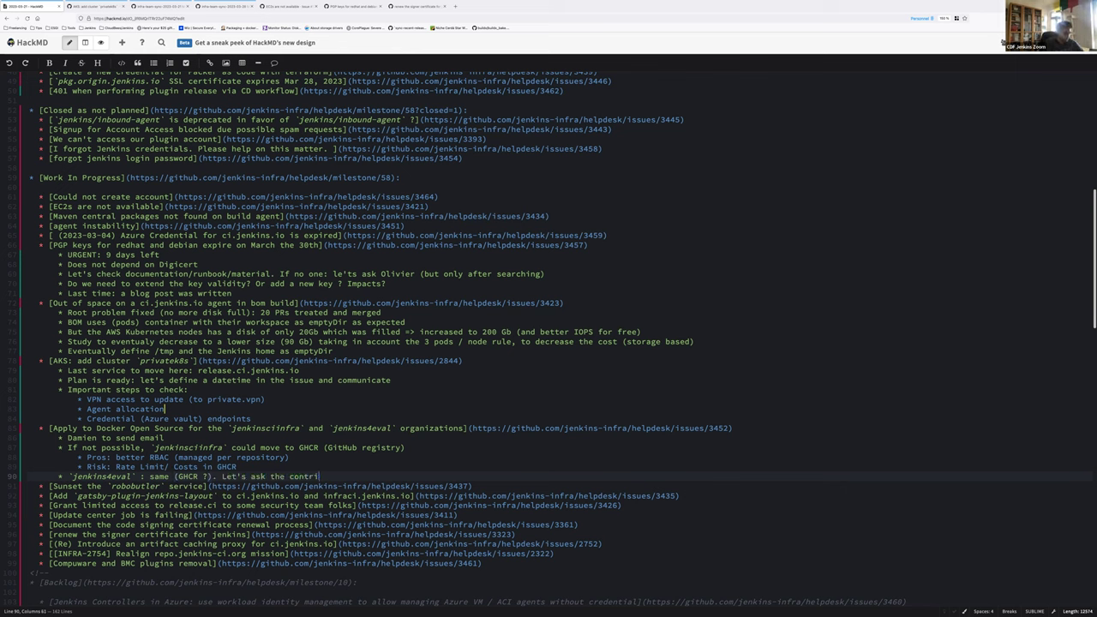
type("butors")
Step: Add a sub-bullet under the `robobutler` service issue 3437 reading "Let's move to backlog"
key("Down")
key("Home")
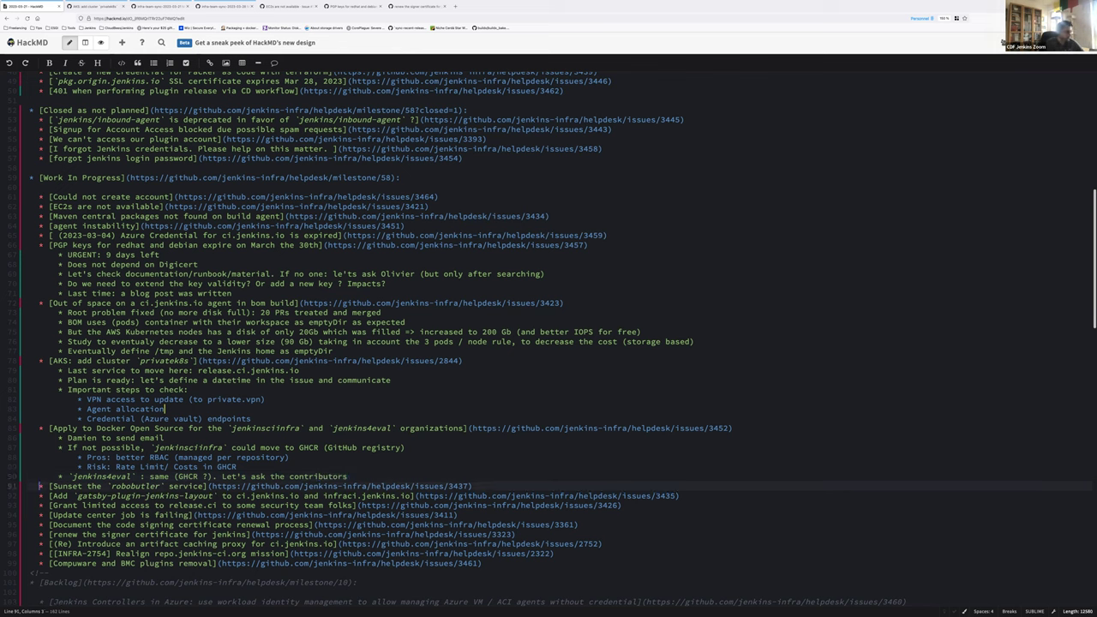
key("shift+End")
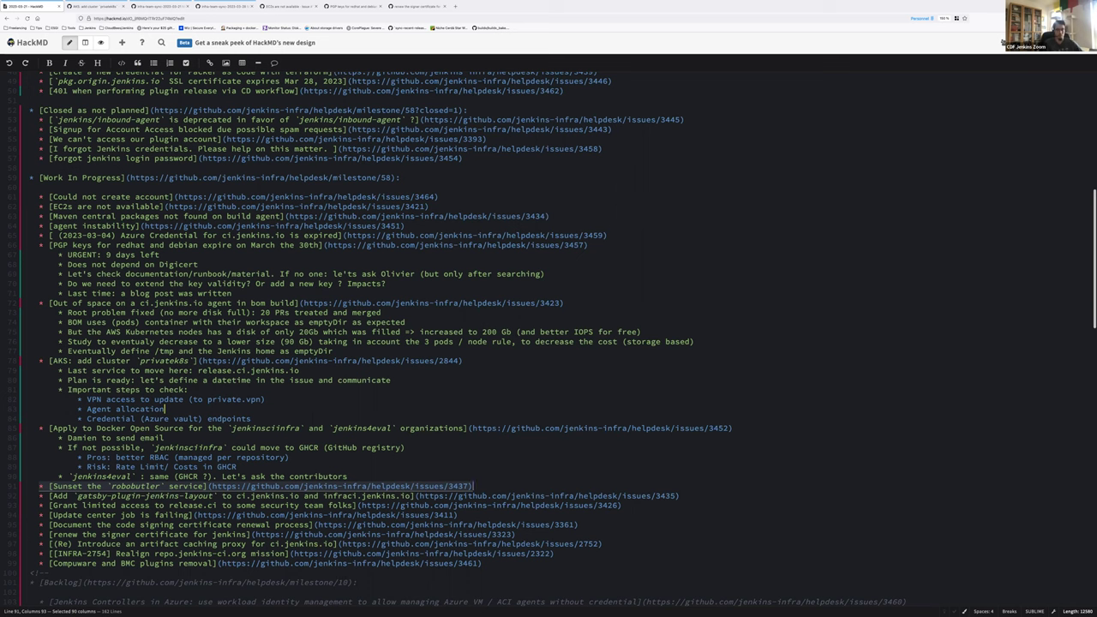
key("End")
key("Return")
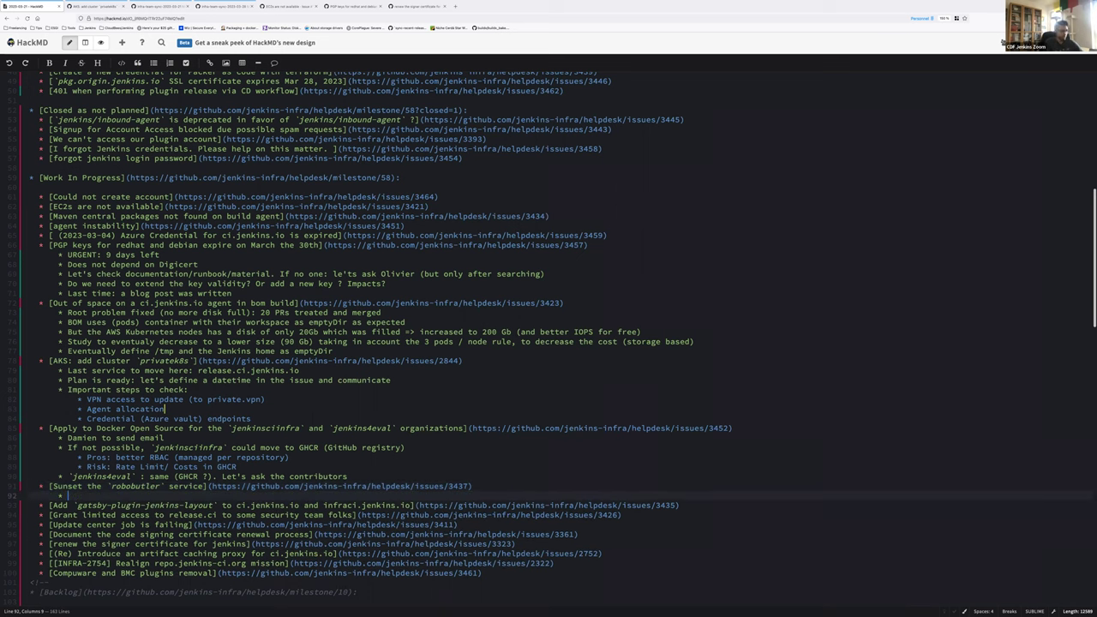
type("Let's m")
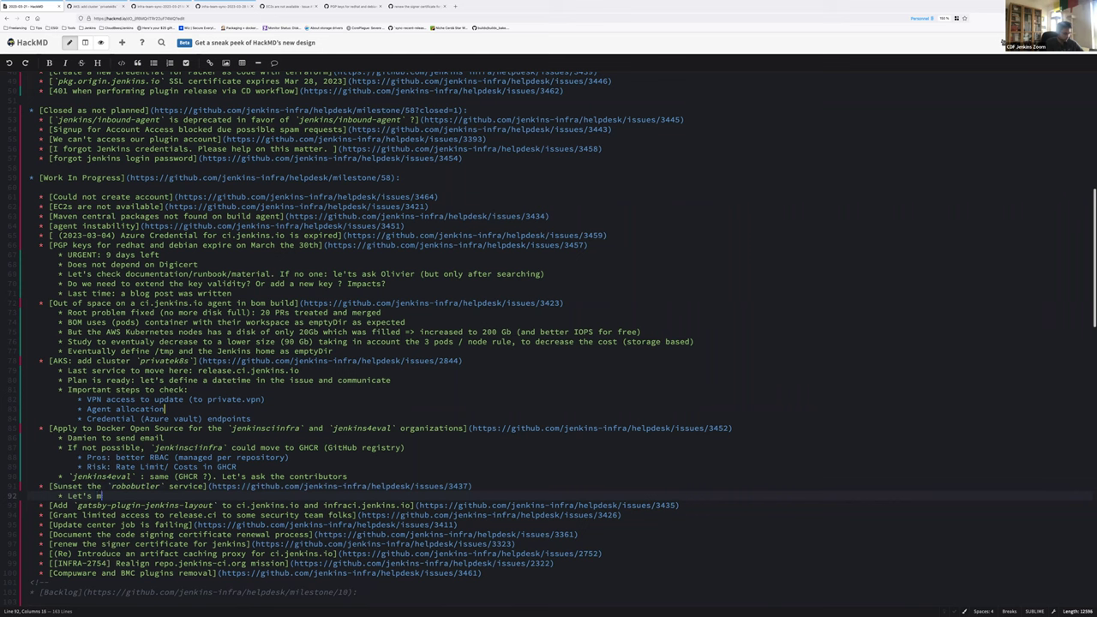
type("ove to backlog")
Step: Start an empty sub-bullet under the `gatsby-plugin-jenkins-layout` issue 3435 and open that issue's link in a new browser tab
key("Down")
key("End")
key("Return")
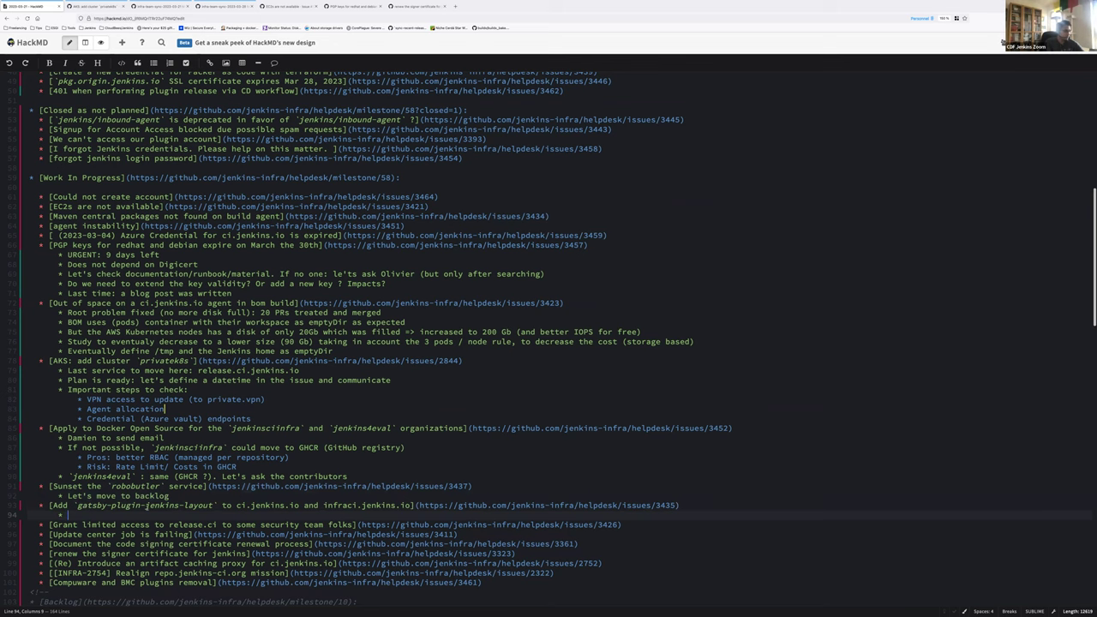
left_click_drag(417, 506, 677, 505)
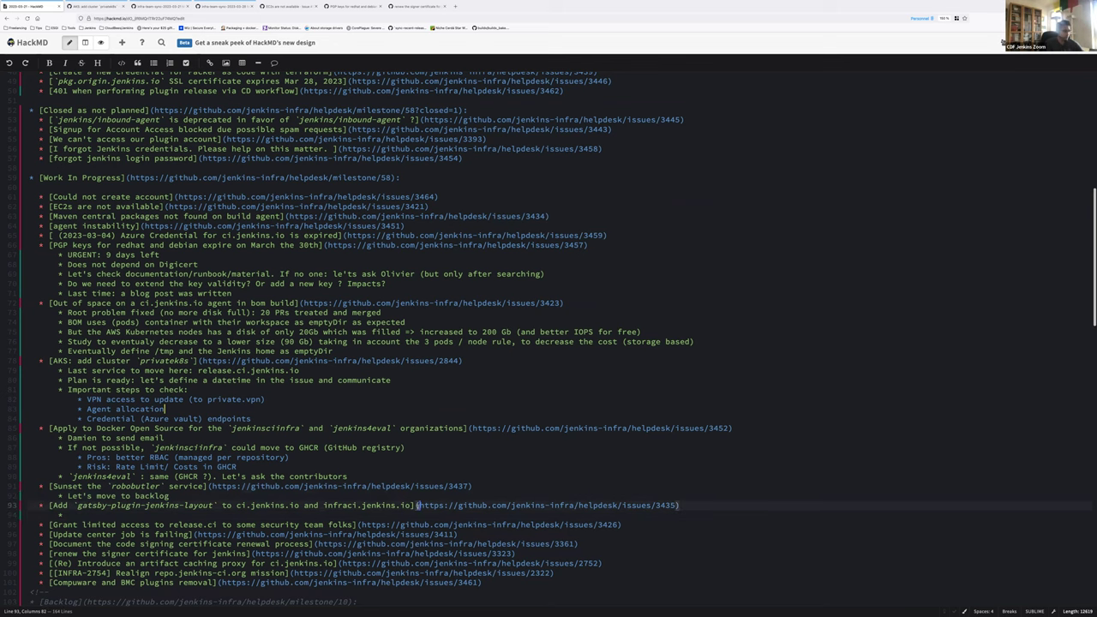
key("ctrl+c")
key("ctrl+t")
key("ctrl+v")
key("Return")
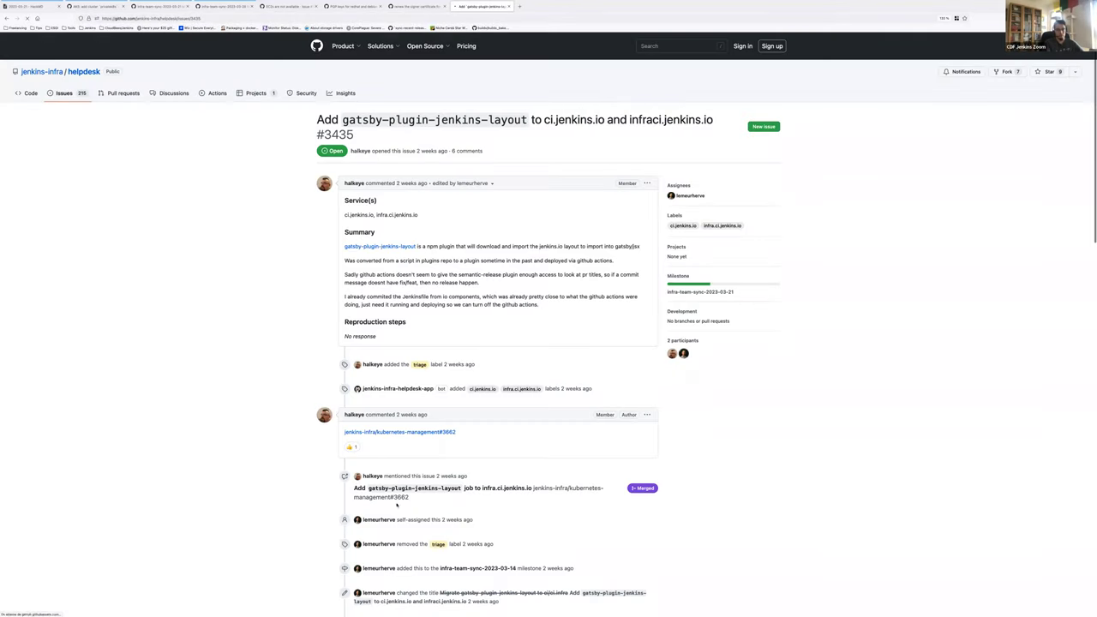
Step: Read issue 3435 from its summary through the whole comment thread to the latest milestone change
scroll(206, 406, "down", 1)
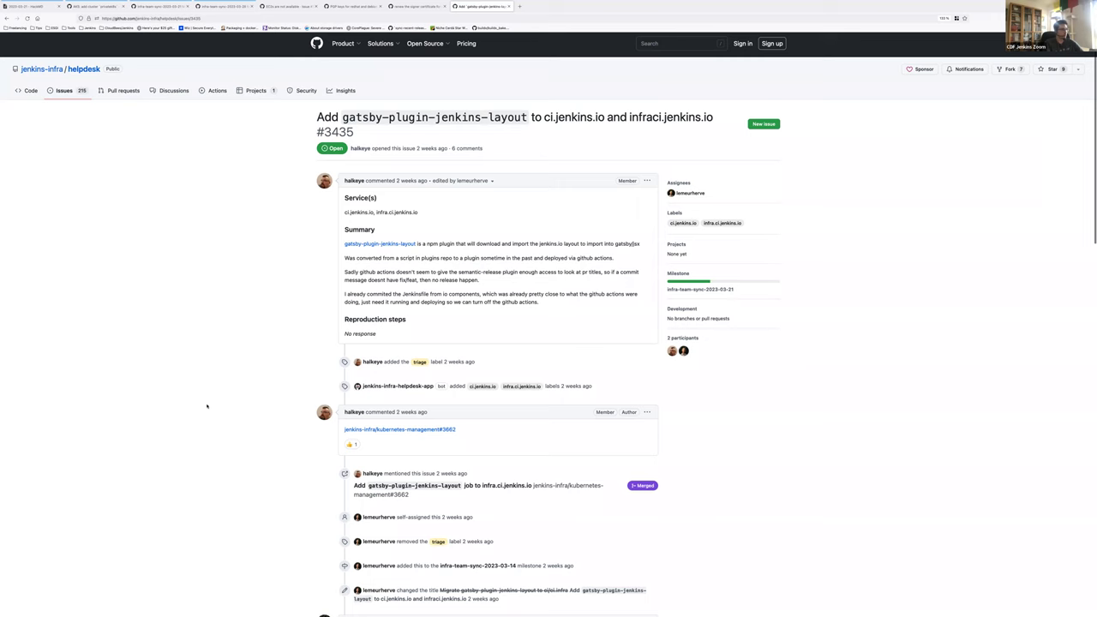
scroll(206, 407, "down", 1)
scroll(206, 406, "down", 4)
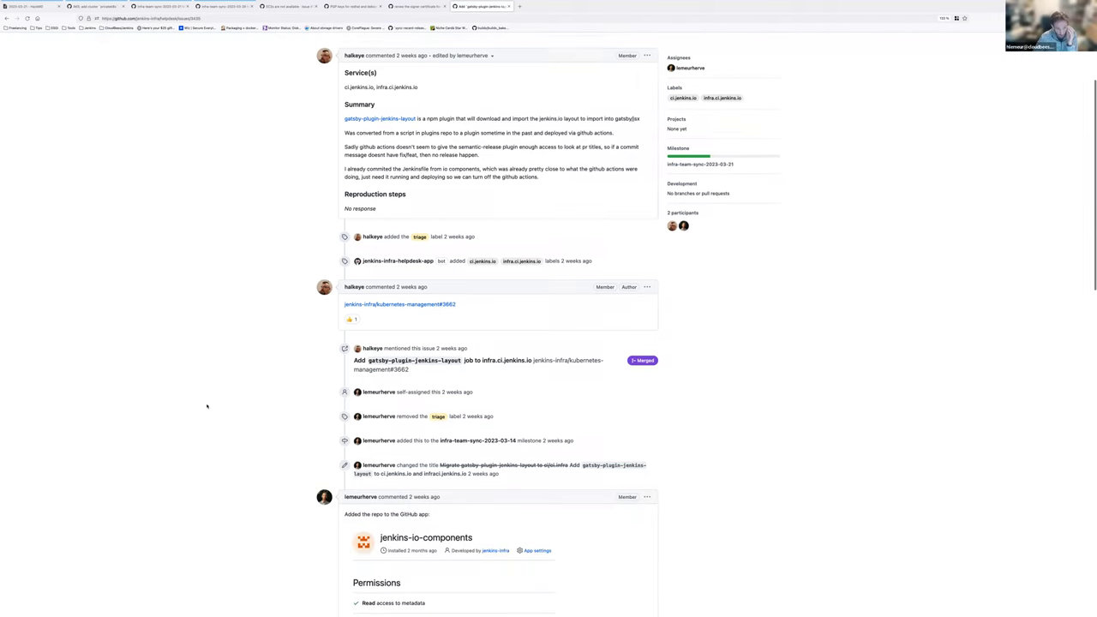
scroll(207, 406, "down", 2)
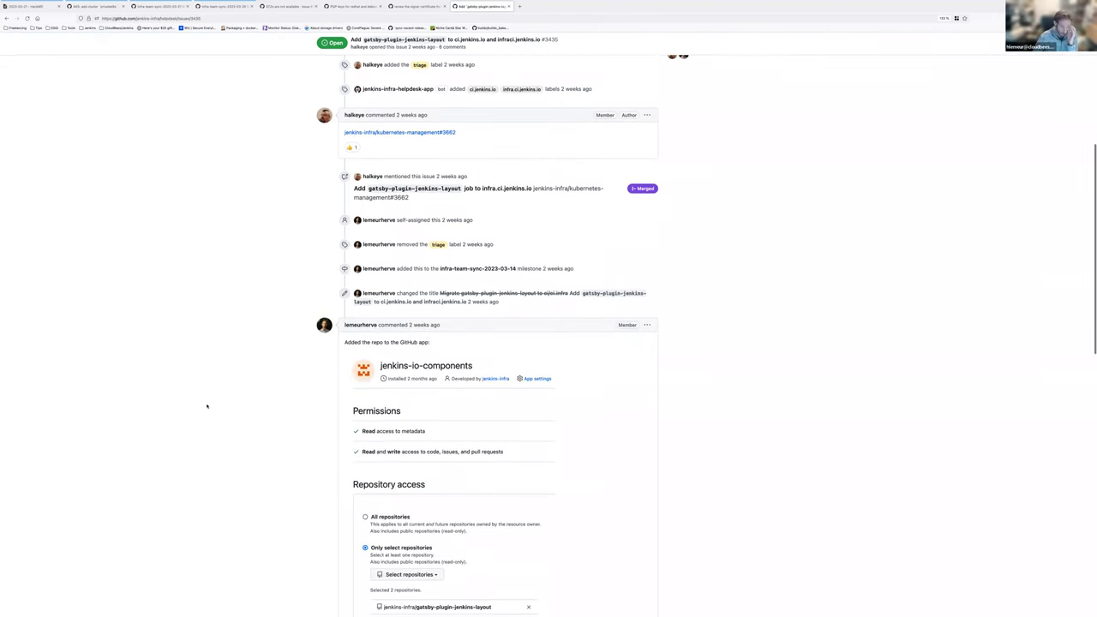
scroll(206, 406, "down", 3)
scroll(206, 406, "down", 7)
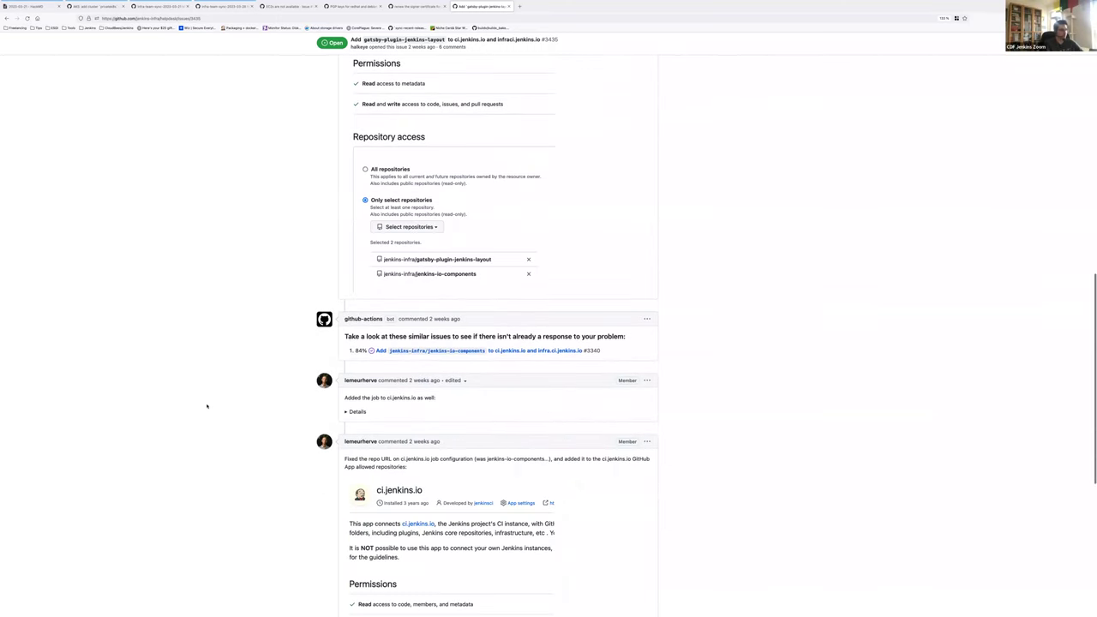
scroll(207, 406, "down", 4)
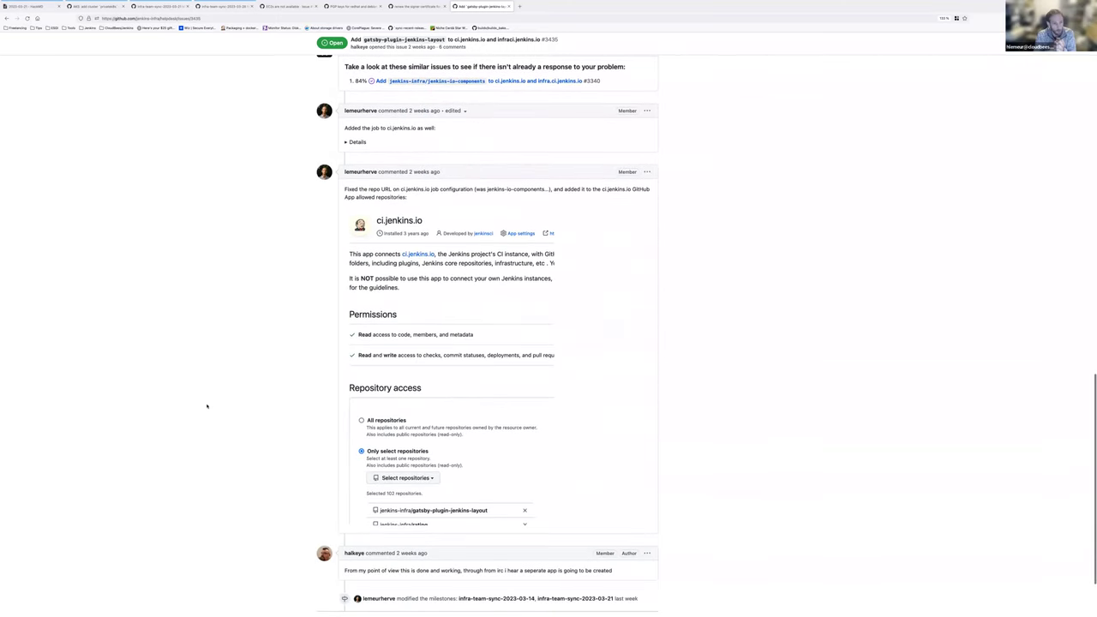
scroll(207, 407, "down", 1)
scroll(207, 406, "down", 1)
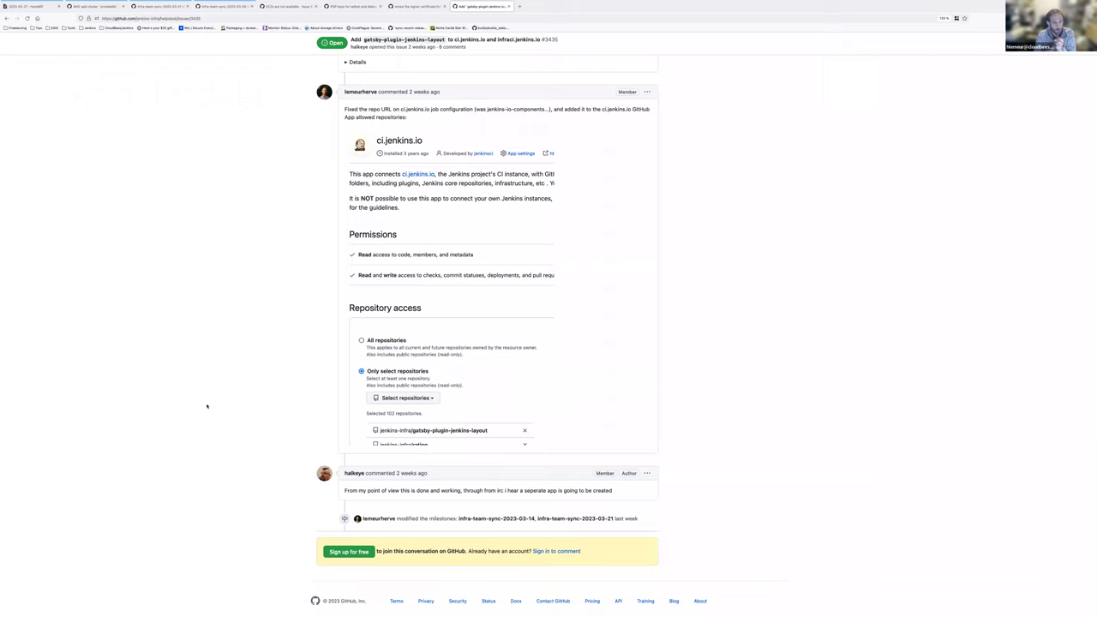
Step: Close the browser tabs for the "AKS: add cluster `privatek8s`" and "EC2s are not available" issues
left_click(123, 6)
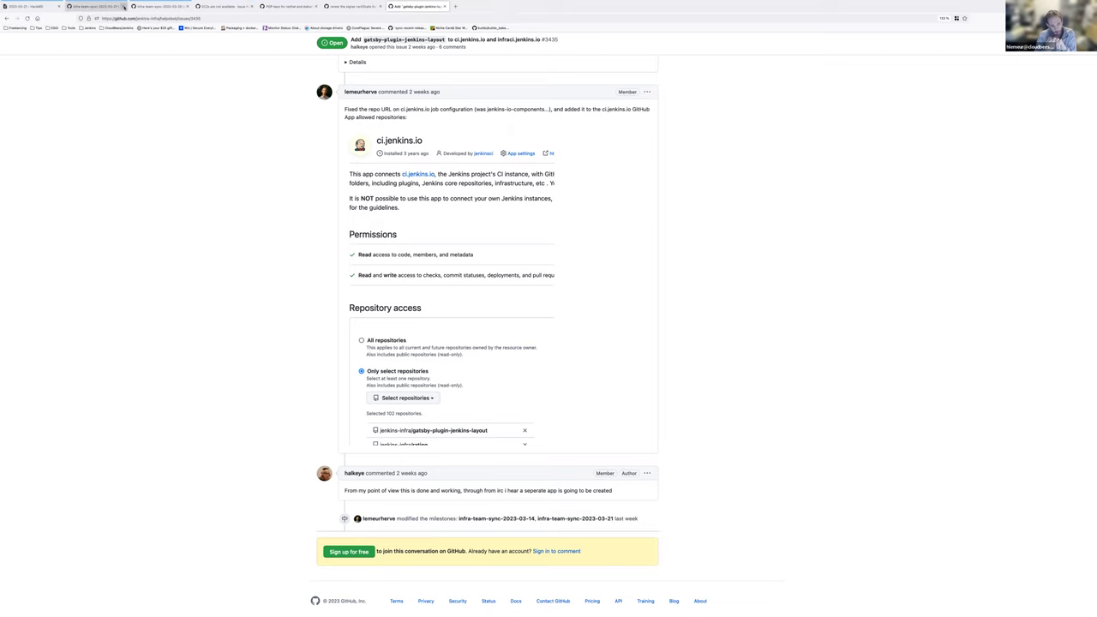
left_click(252, 6)
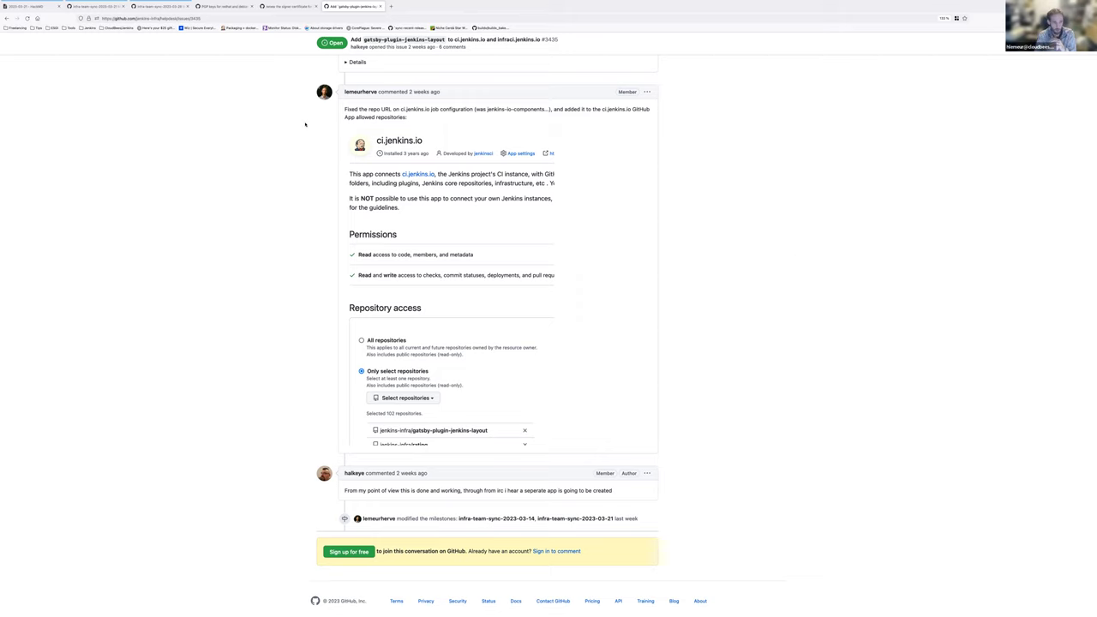
Step: Review issue 3435's description again, along with its comments on the GitHub App permissions, repository access and remaining work
scroll(193, 234, "up", 15)
scroll(192, 234, "down", 6)
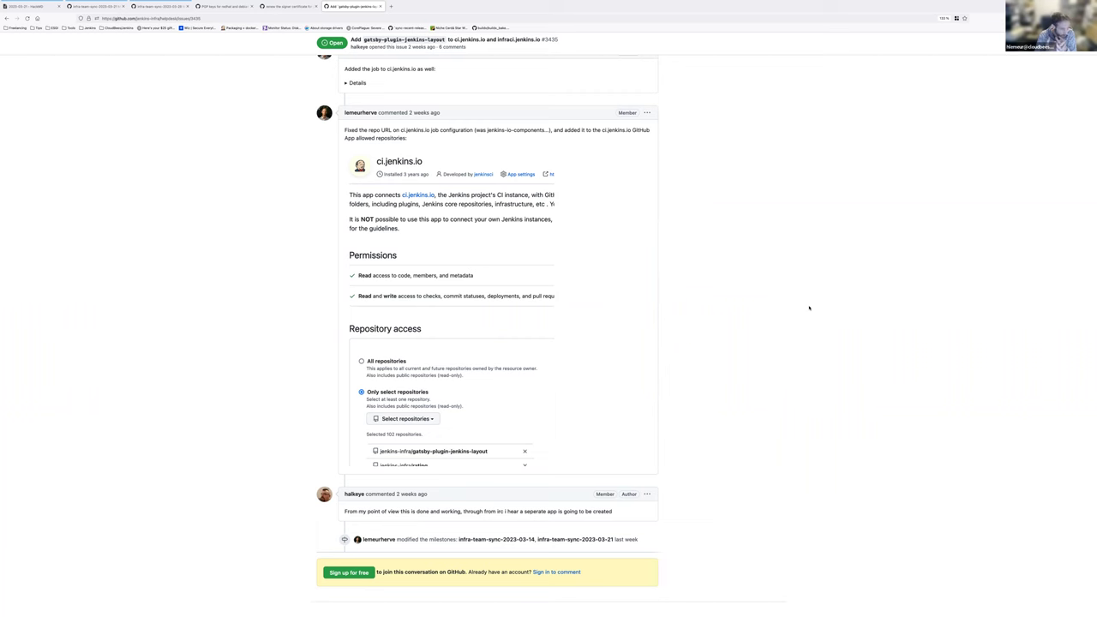
scroll(808, 307, "up", 15)
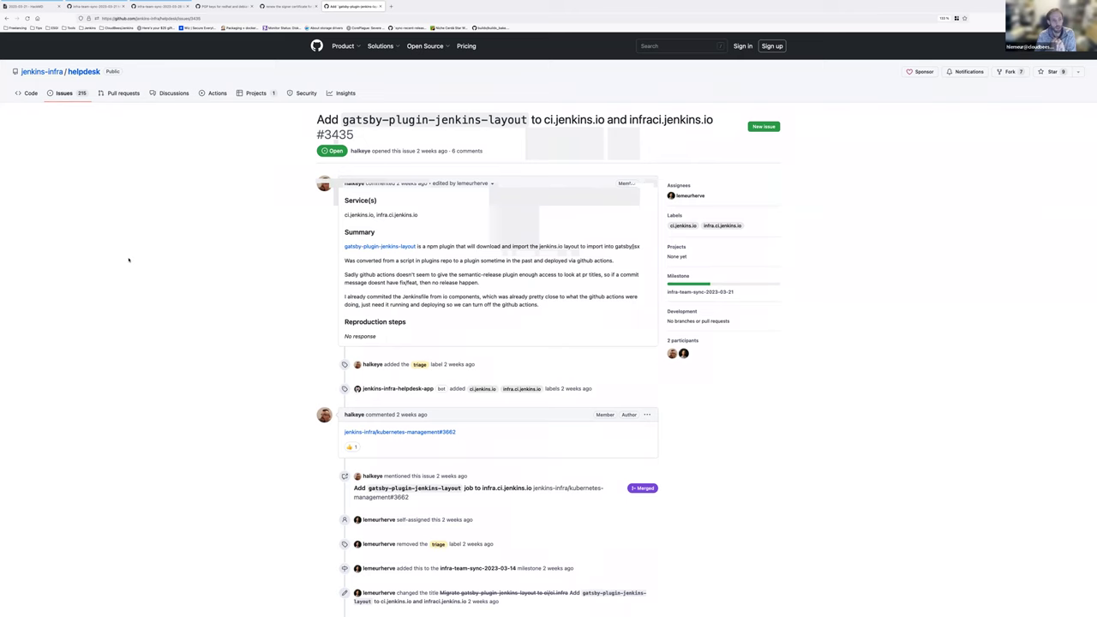
scroll(128, 260, "down", 15)
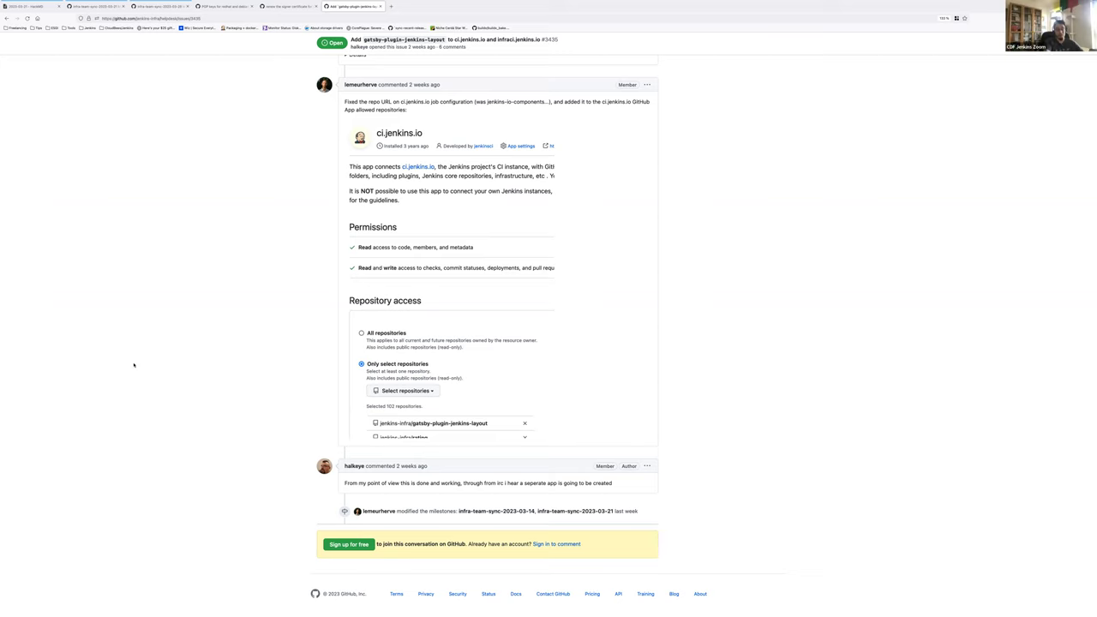
scroll(133, 365, "up", 10)
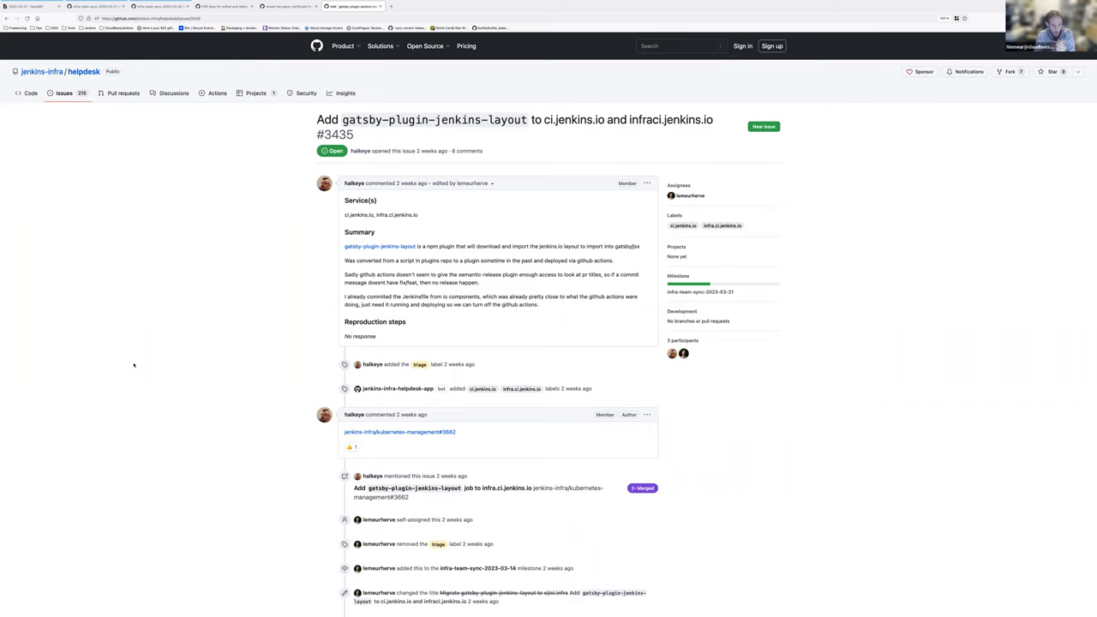
scroll(134, 364, "down", 15)
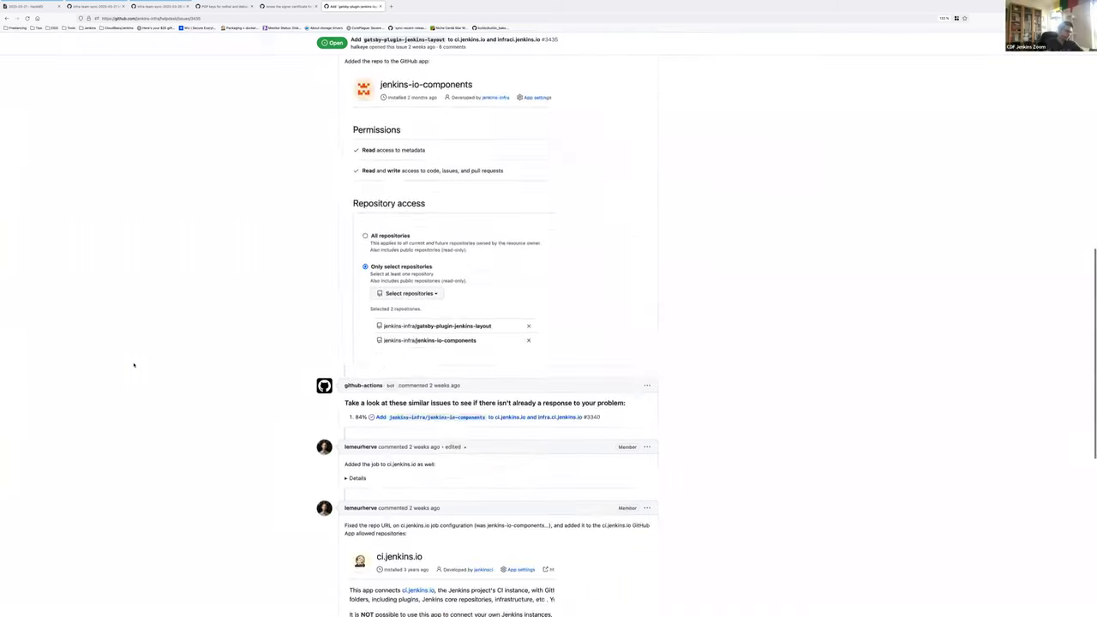
scroll(134, 365, "up", 1)
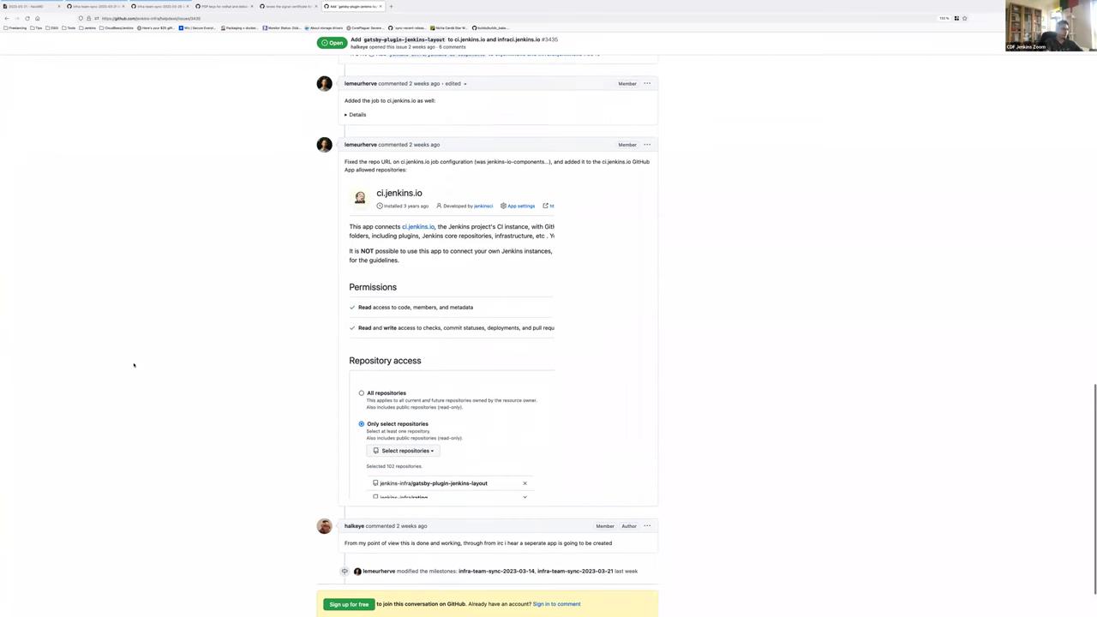
scroll(134, 365, "down", 1)
scroll(774, 332, "up", 1)
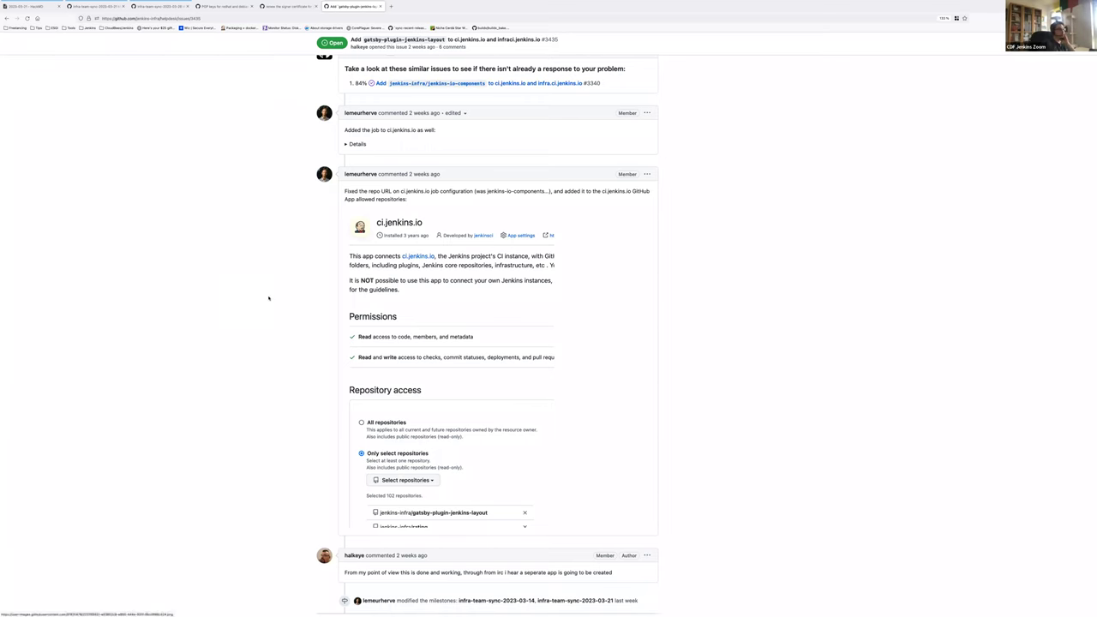
scroll(269, 299, "up", 3)
scroll(268, 298, "up", 5)
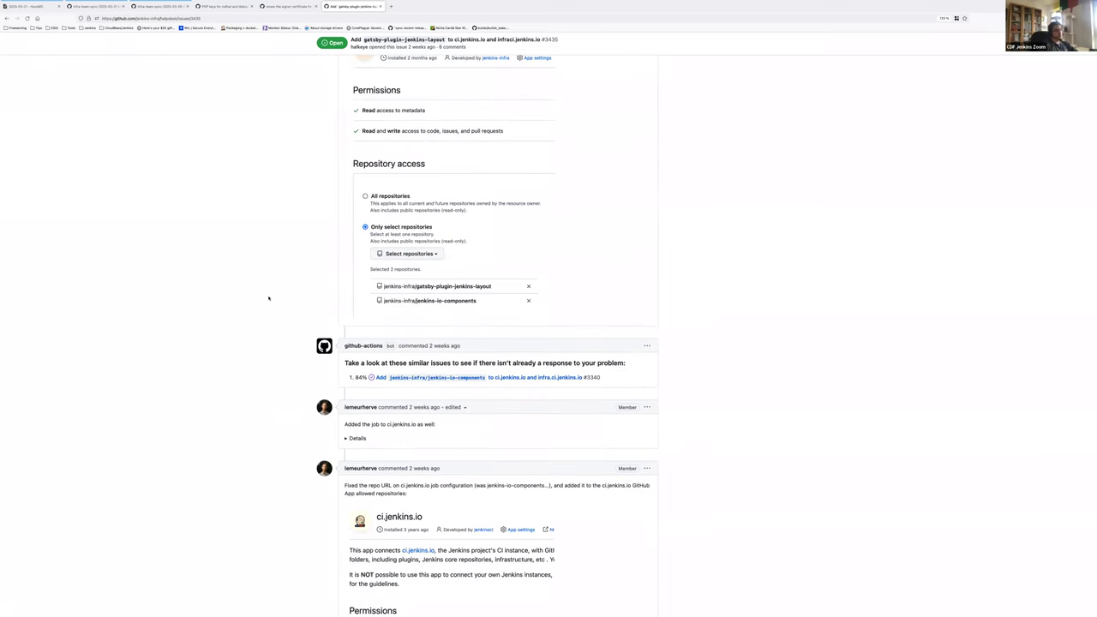